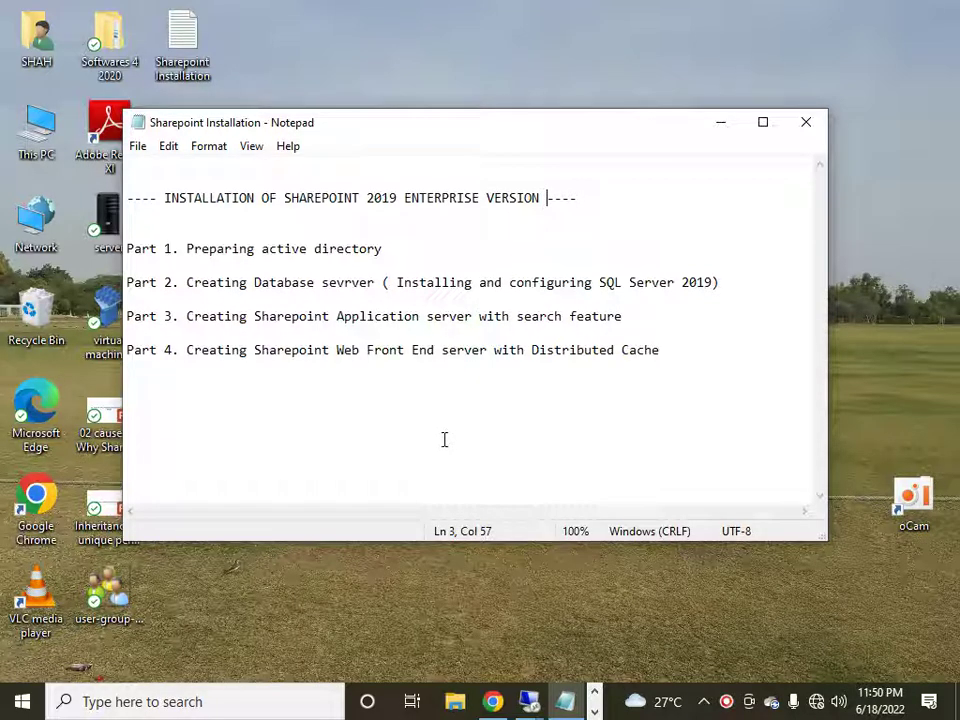
- Append ' - 10.20.30.10' to the Notepad line 'Part 1, Preparing active directory'
{"action": "key", "text": "End"}
{"action": "key", "text": "shift+Home"}
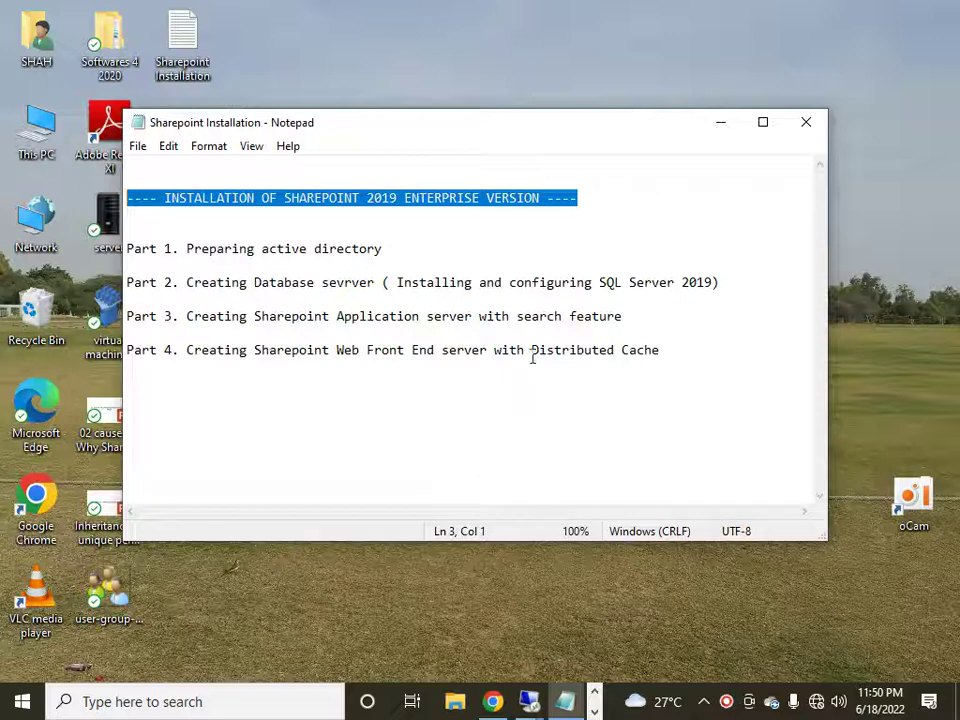
{"action": "left_click", "coordinate": [403, 230]}
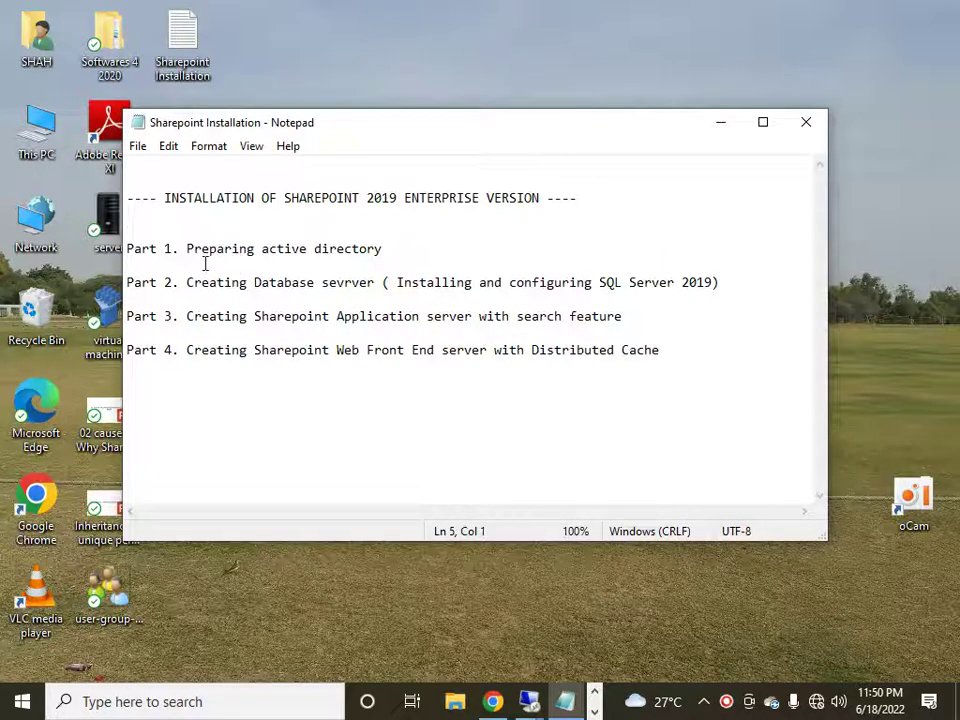
{"action": "left_click", "coordinate": [129, 240]}
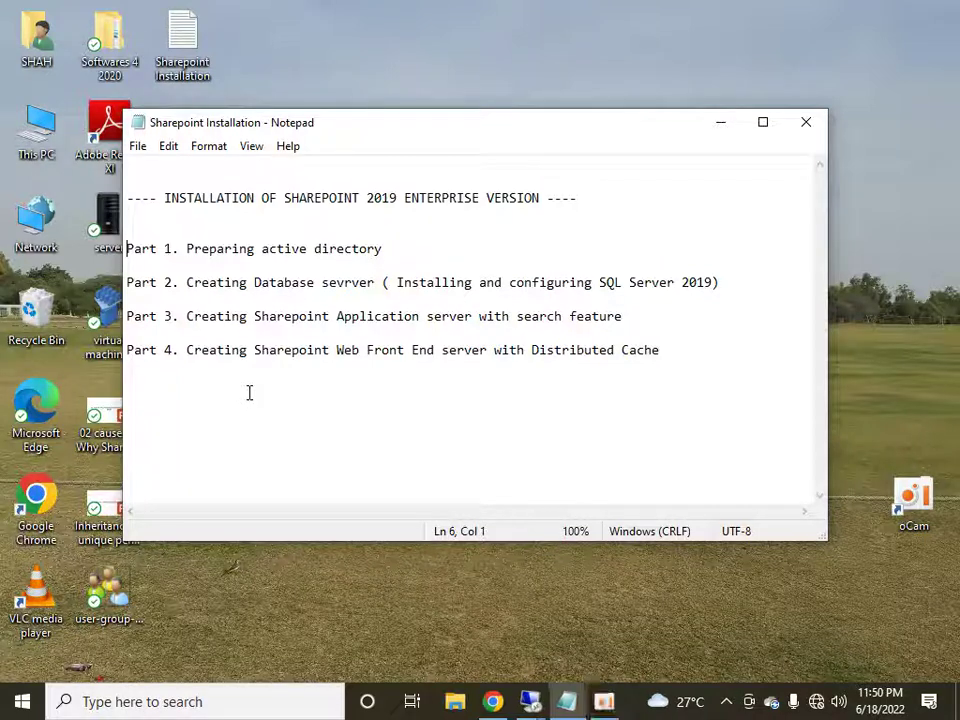
{"action": "key", "text": "shift+End"}
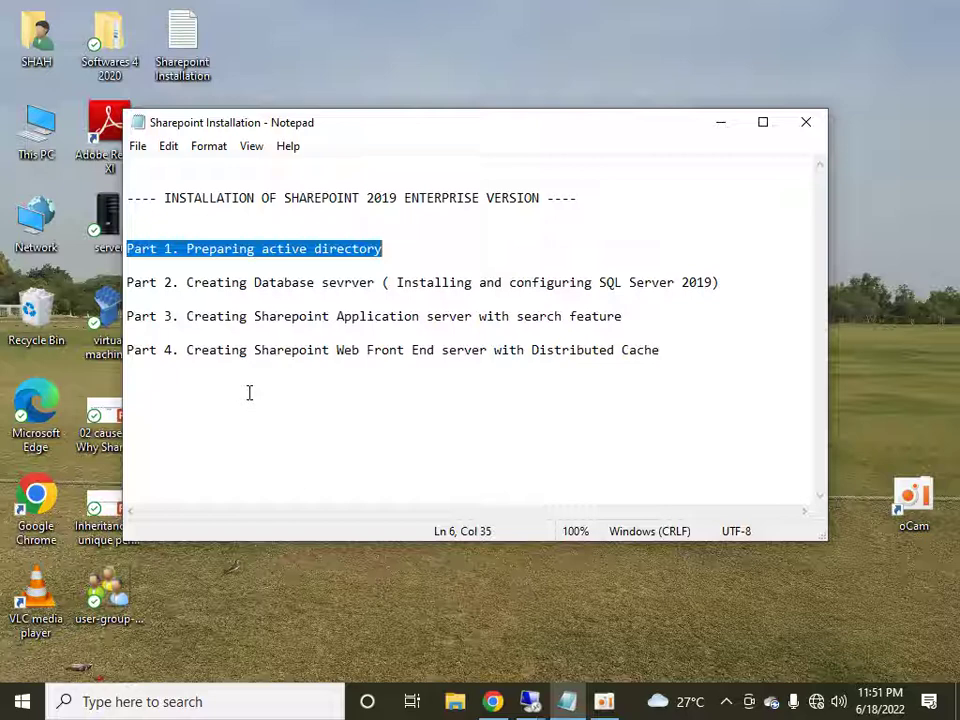
{"action": "key", "text": "End"}
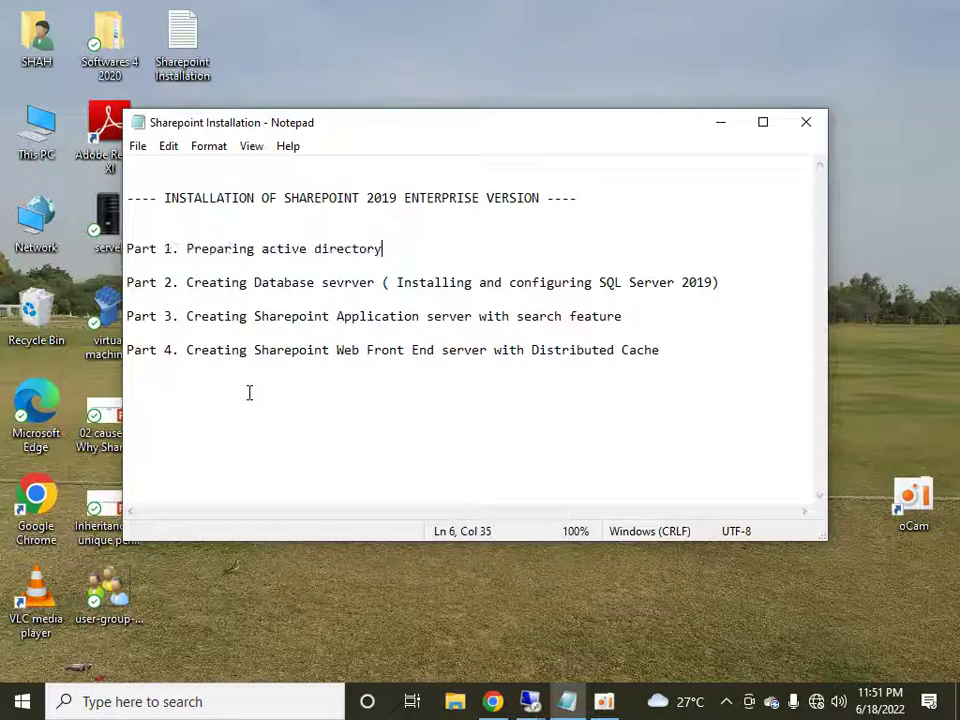
{"action": "type", "text": "- 10.20."}
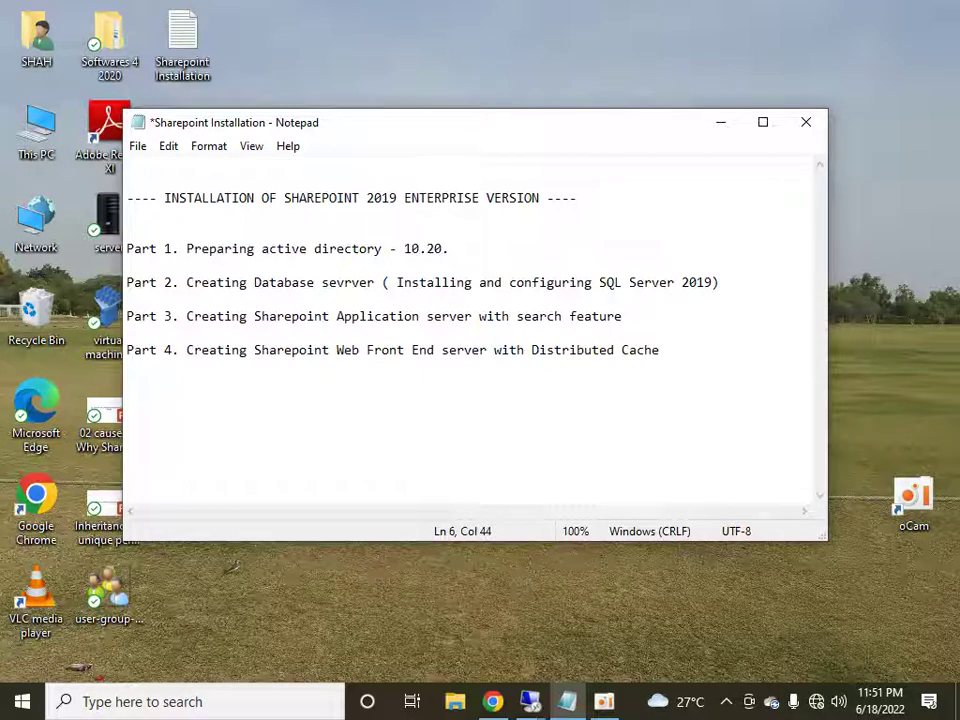
{"action": "type", "text": "30.10"}
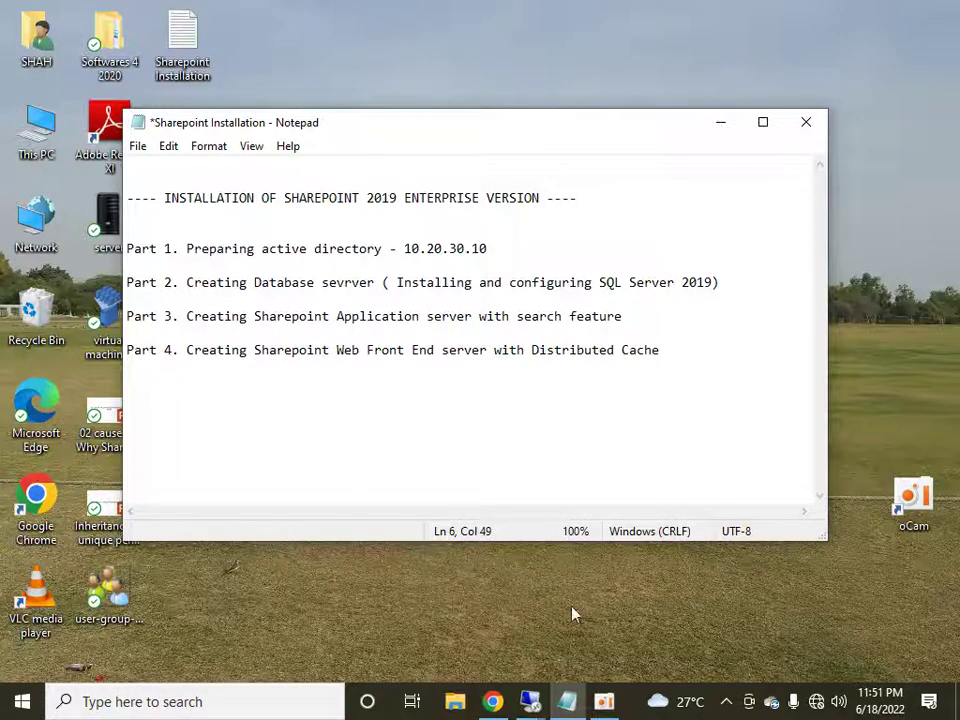
{"action": "left_click", "coordinate": [530, 701]}
- Launch Active Directory Users and Computers (dsa) in the 10.20.30.10 remote session
{"action": "left_click", "coordinate": [467, 604]}
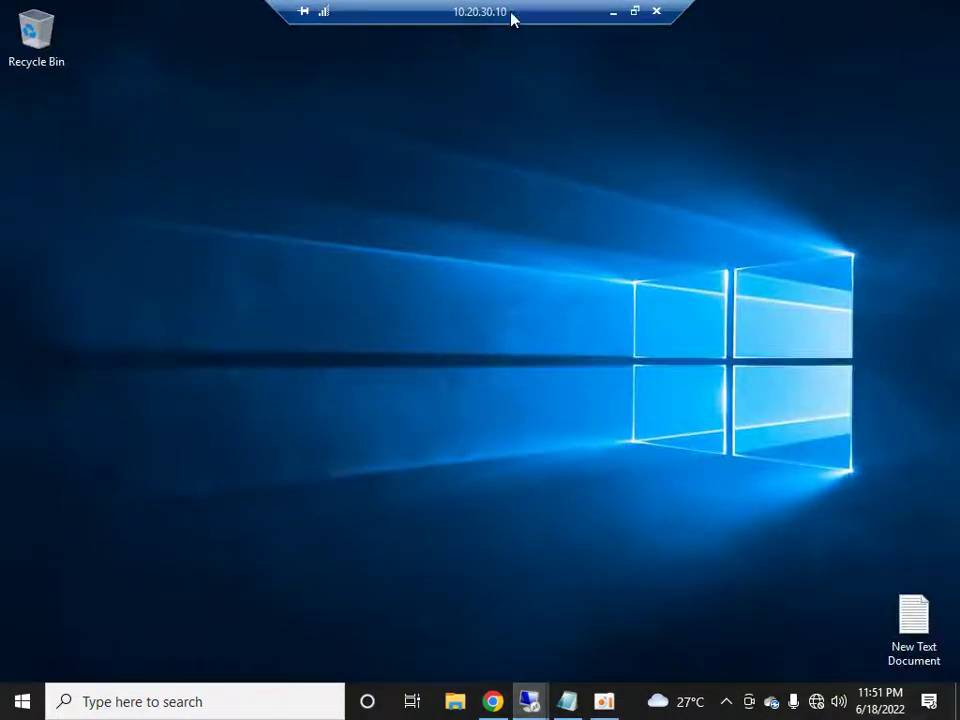
{"action": "left_click", "coordinate": [21, 700]}
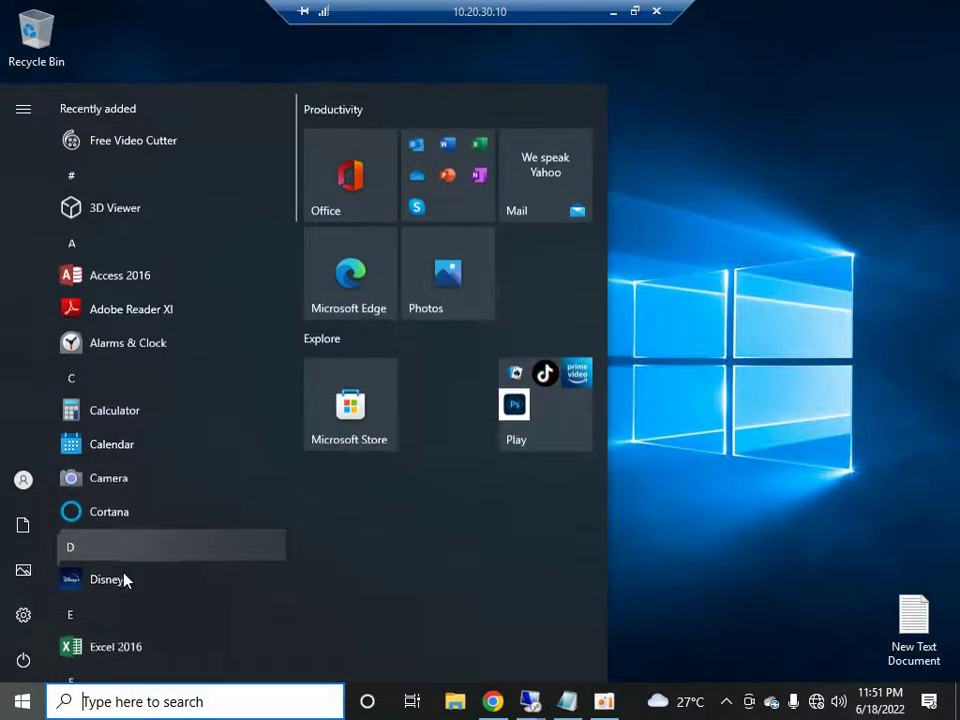
{"action": "type", "text": "dsa"}
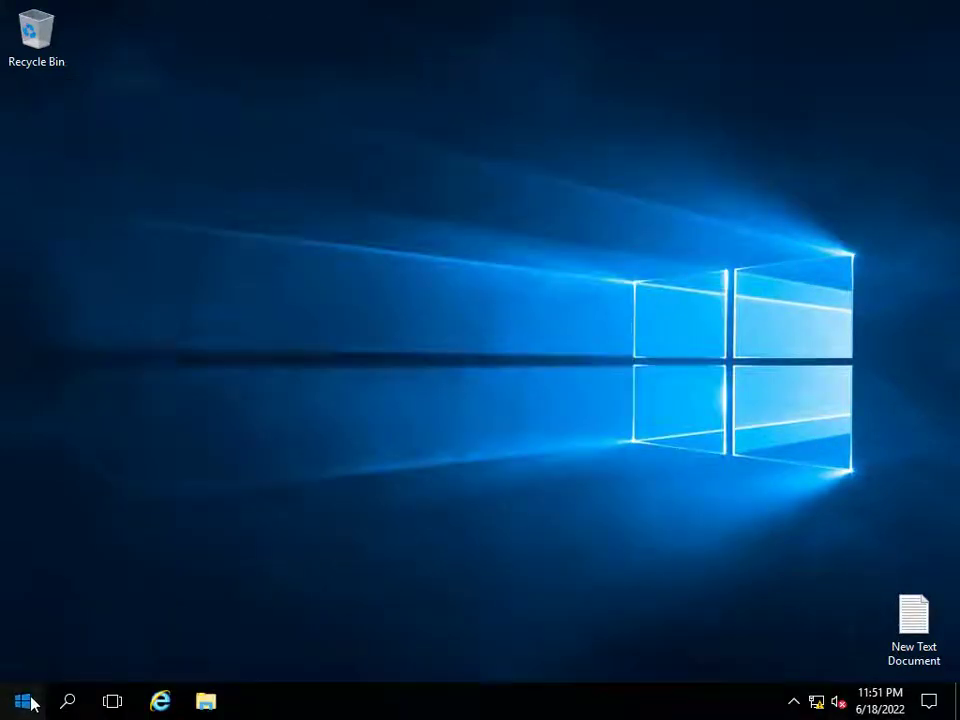
{"action": "left_click", "coordinate": [28, 698]}
{"action": "type", "text": "dsa"}
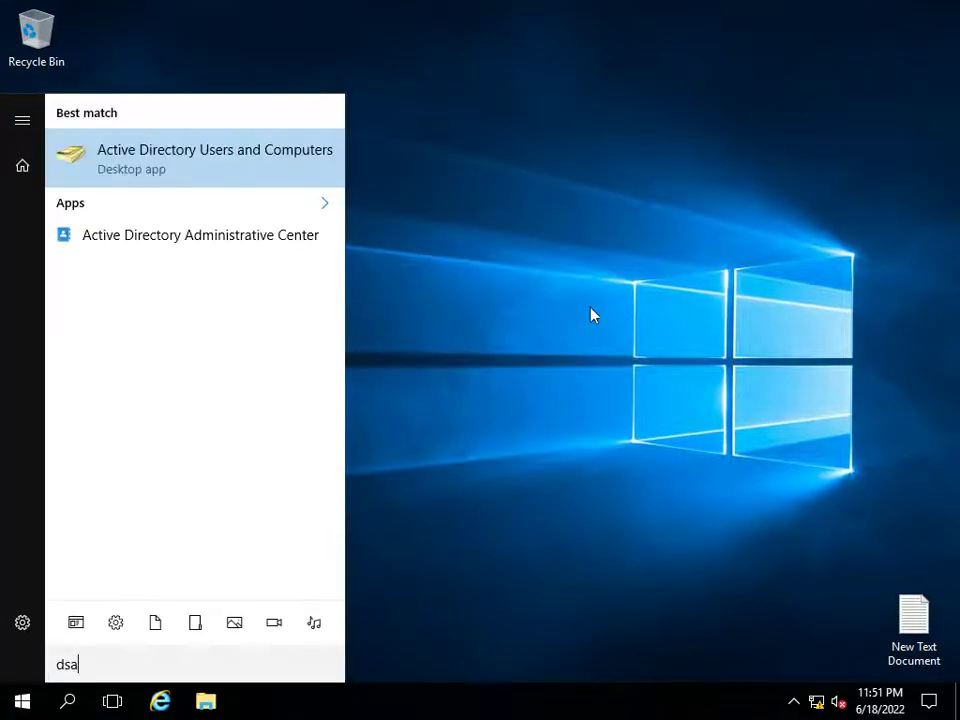
{"action": "left_click", "coordinate": [245, 175]}
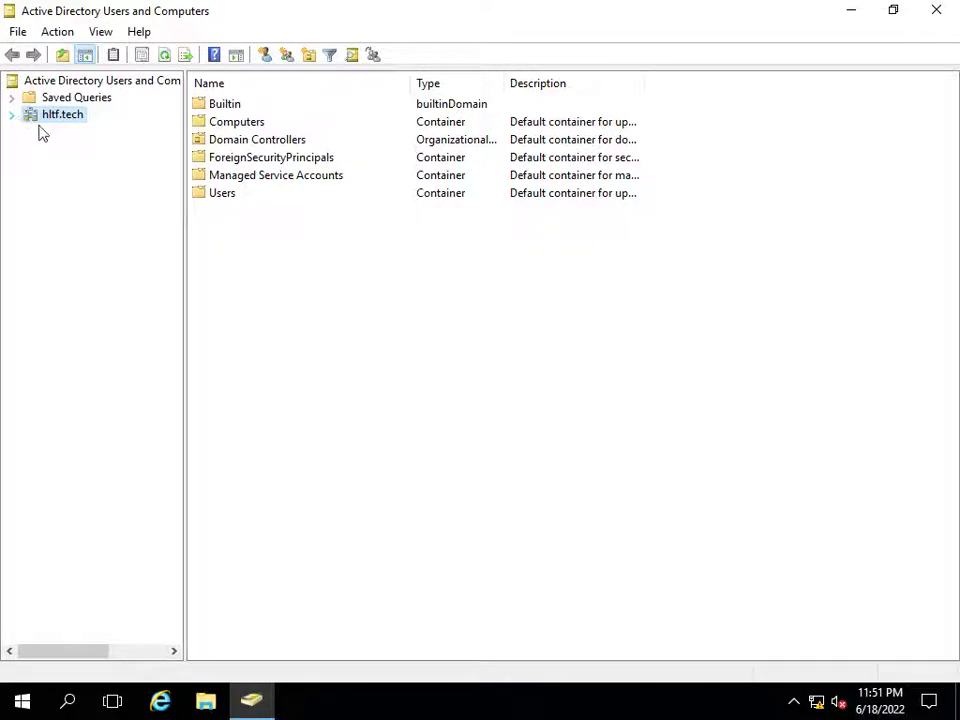
- Check the SP19APP, 19WFE and DB computers in hltf.tech, then return to Users
{"action": "double_click", "coordinate": [220, 193]}
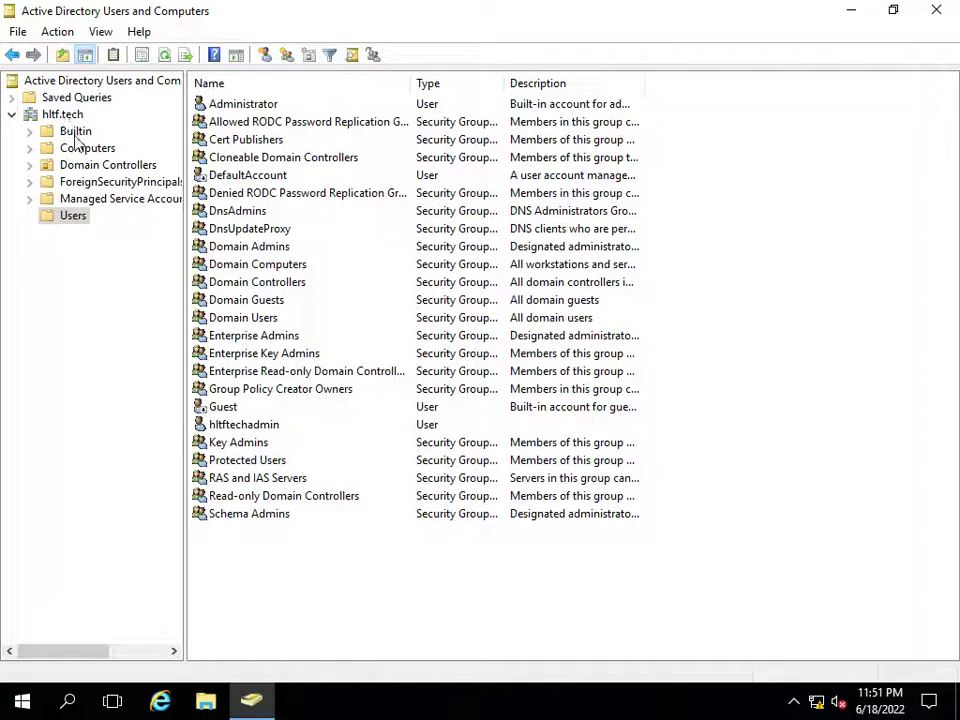
{"action": "left_click", "coordinate": [77, 147]}
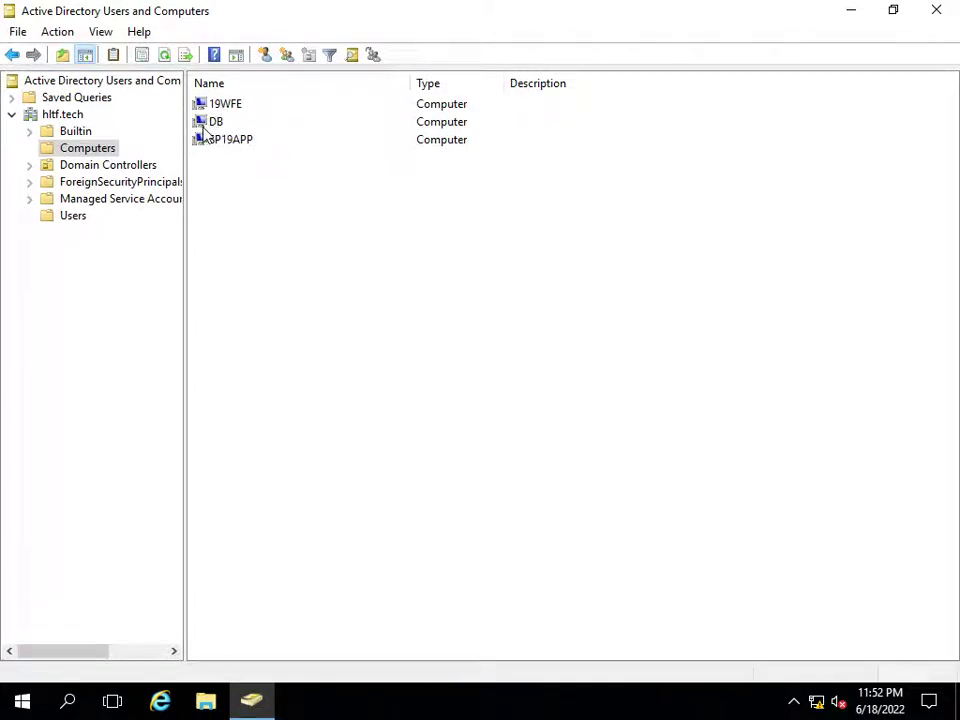
{"action": "left_click", "coordinate": [217, 146]}
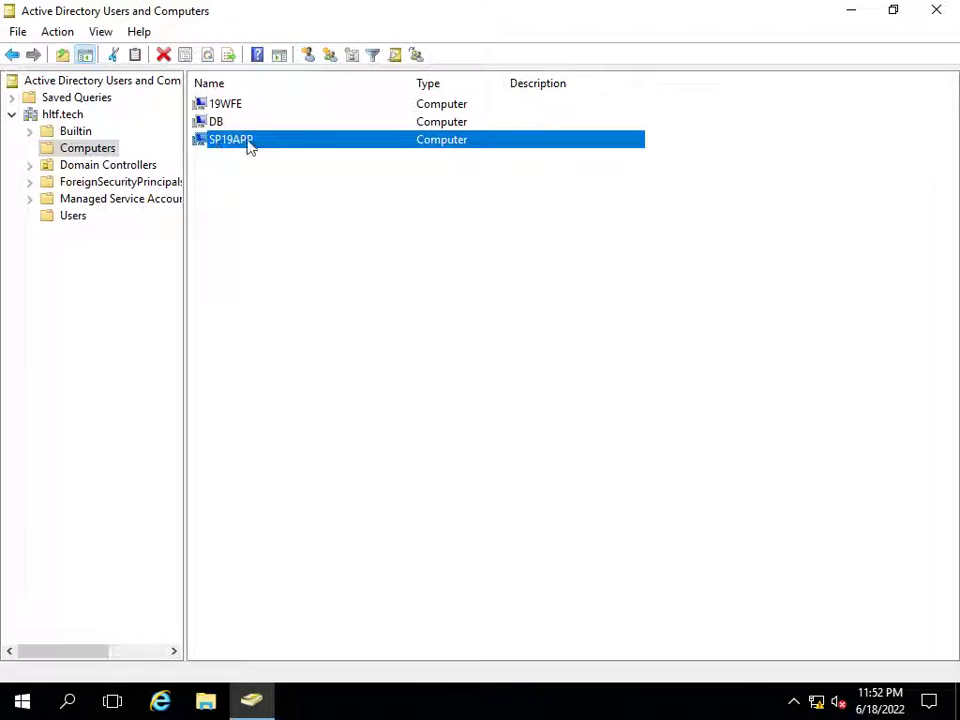
{"action": "left_click", "coordinate": [230, 104]}
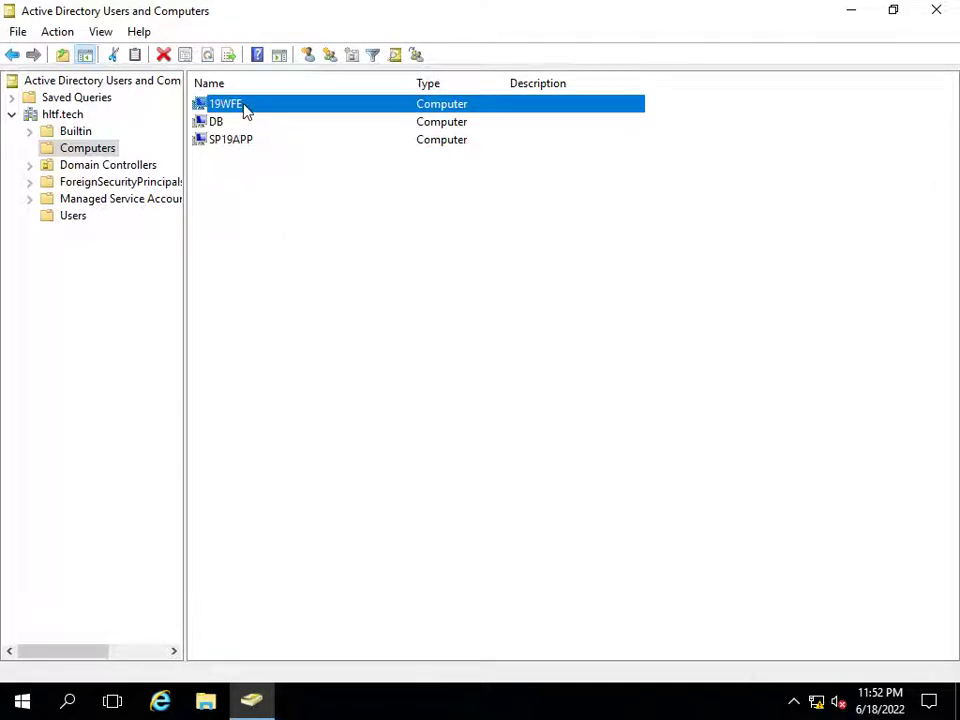
{"action": "left_click", "coordinate": [244, 121]}
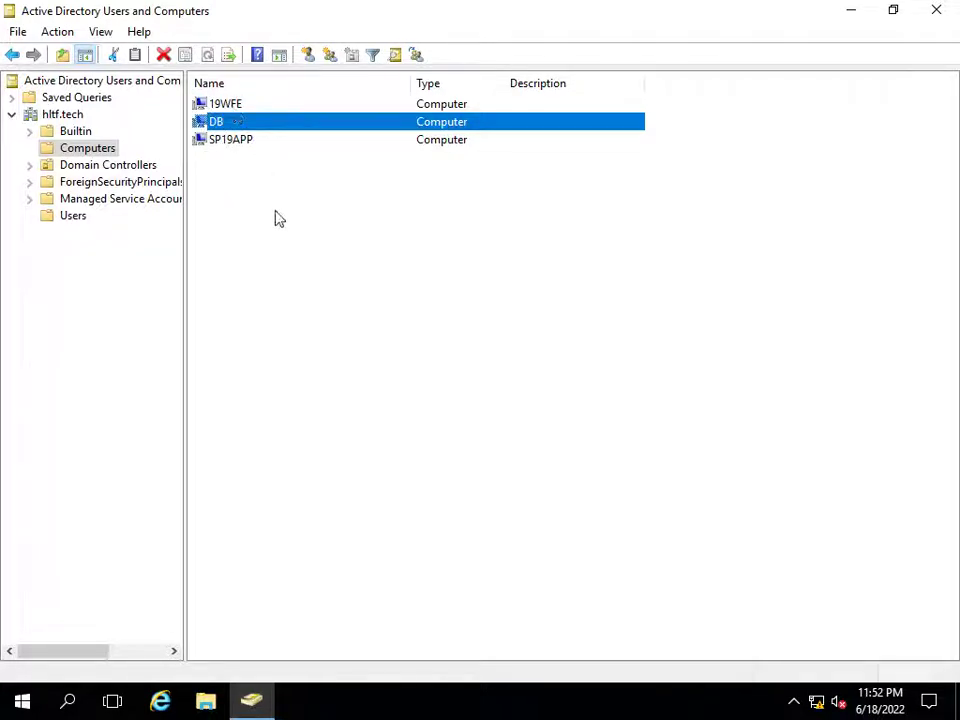
{"action": "left_click", "coordinate": [76, 215]}
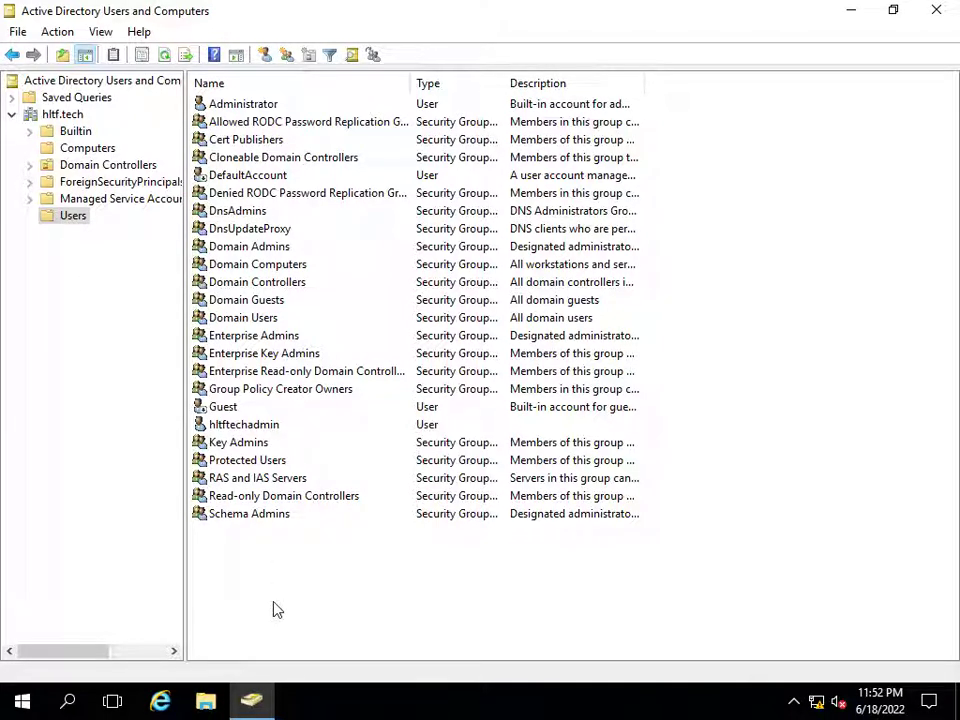
- Start a new user in hltf.tech Users with first name sp19 and last name admin
{"action": "right_click", "coordinate": [284, 609]}
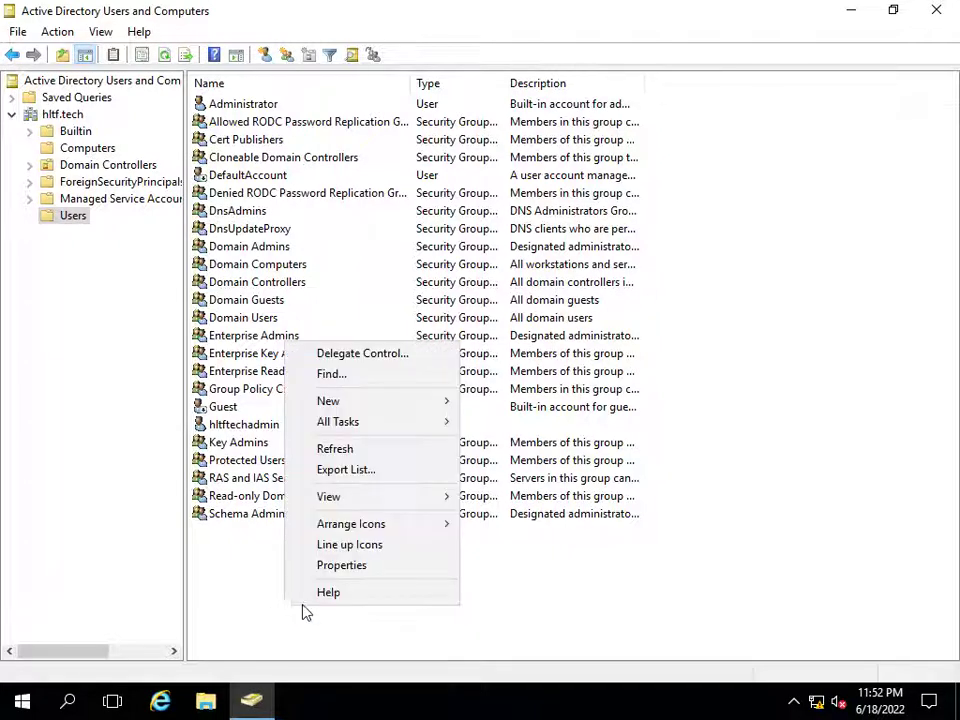
{"action": "left_click", "coordinate": [70, 220]}
{"action": "right_click", "coordinate": [77, 219]}
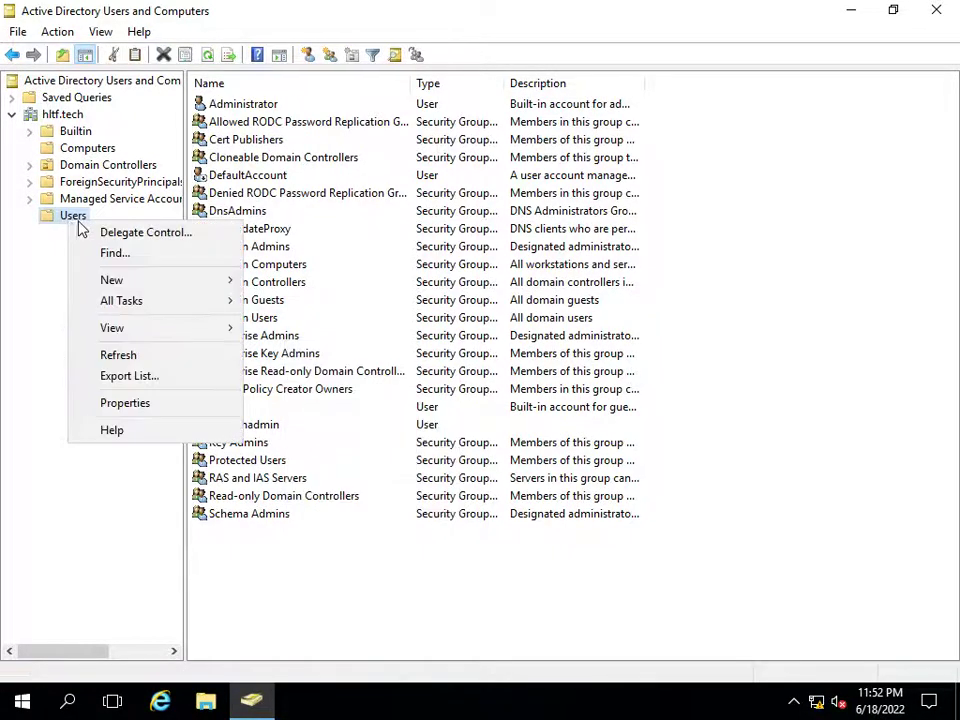
{"action": "mouse_move", "coordinate": [120, 283]}
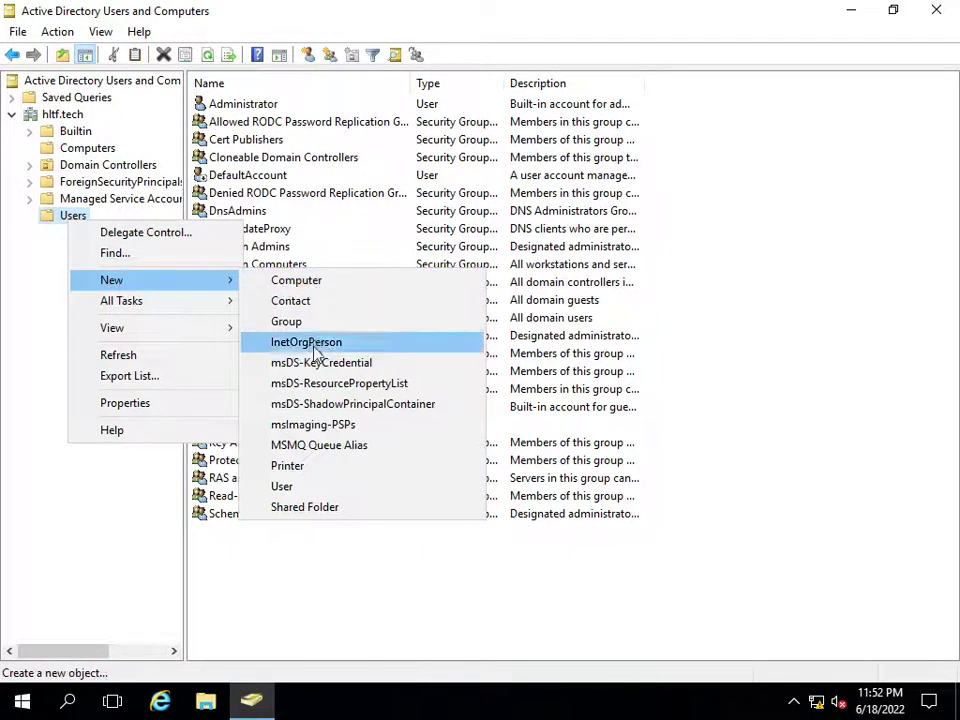
{"action": "left_click", "coordinate": [298, 487]}
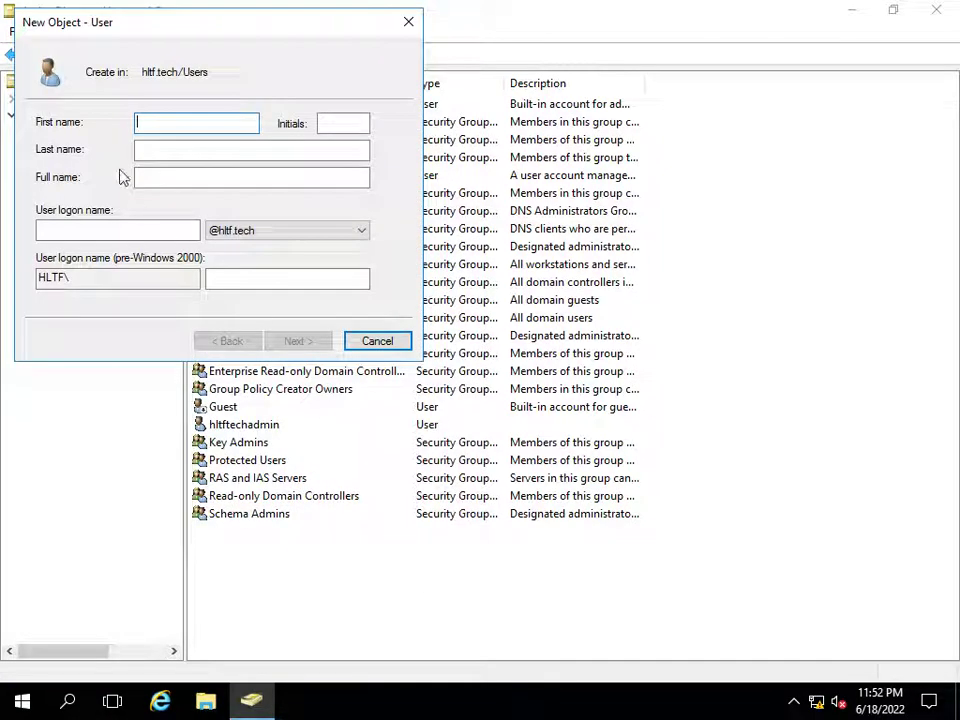
{"action": "type", "text": "sp"}
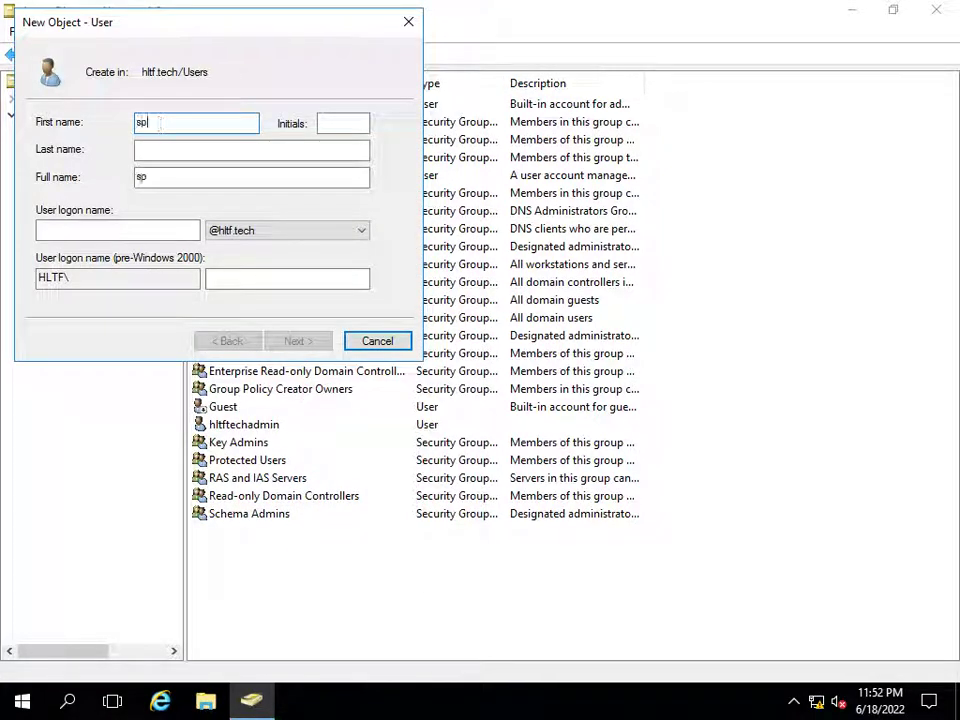
{"action": "type", "text": "19fa"}
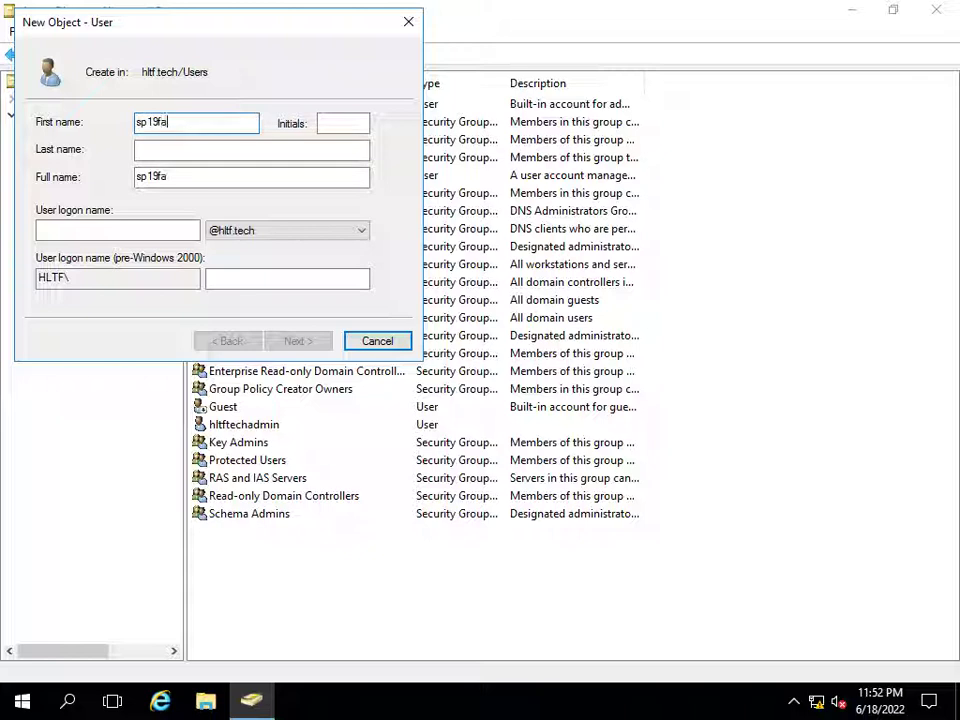
{"action": "type", "text": "dmin"}
{"action": "key", "text": "Tab"}
{"action": "key", "text": "Tab"}
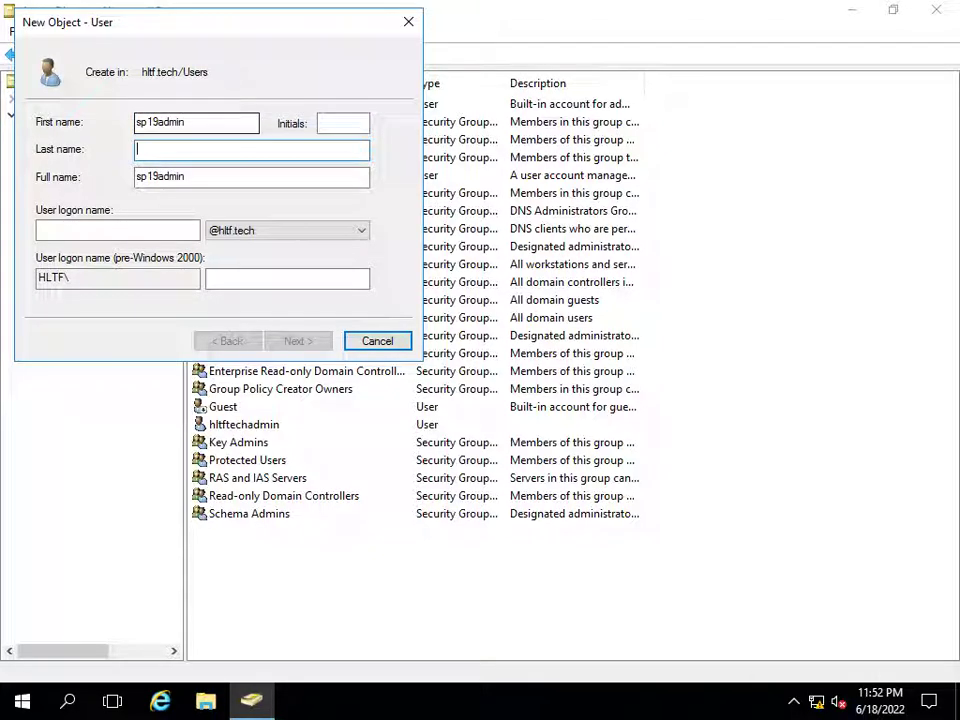
{"action": "left_click", "coordinate": [191, 122]}
{"action": "key", "text": "BackSpace"}
{"action": "key", "text": "BackSpace"}
{"action": "key", "text": "BackSpace"}
{"action": "key", "text": "BackSpace"}
{"action": "key", "text": "BackSpace"}
{"action": "key", "text": "Tab"}
{"action": "type", "text": "admin"}
- Enter the sp19 admin user logon name, correcting its typos
{"action": "left_click", "coordinate": [122, 226]}
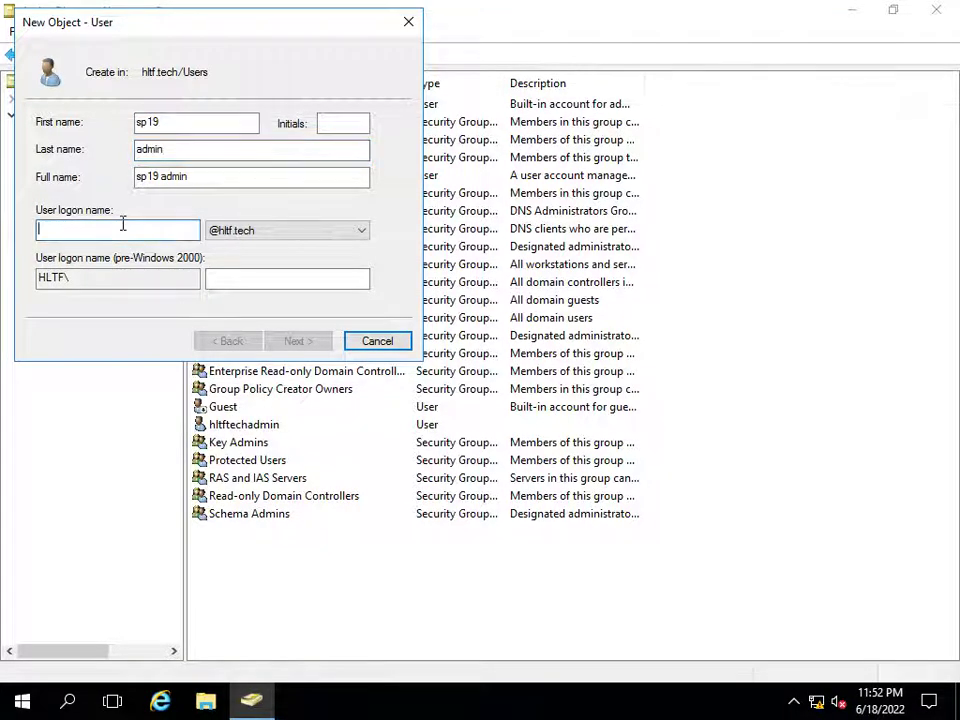
{"action": "type", "text": "sp19ain"}
{"action": "key", "text": "BackSpace"}
{"action": "key", "text": "BackSpace"}
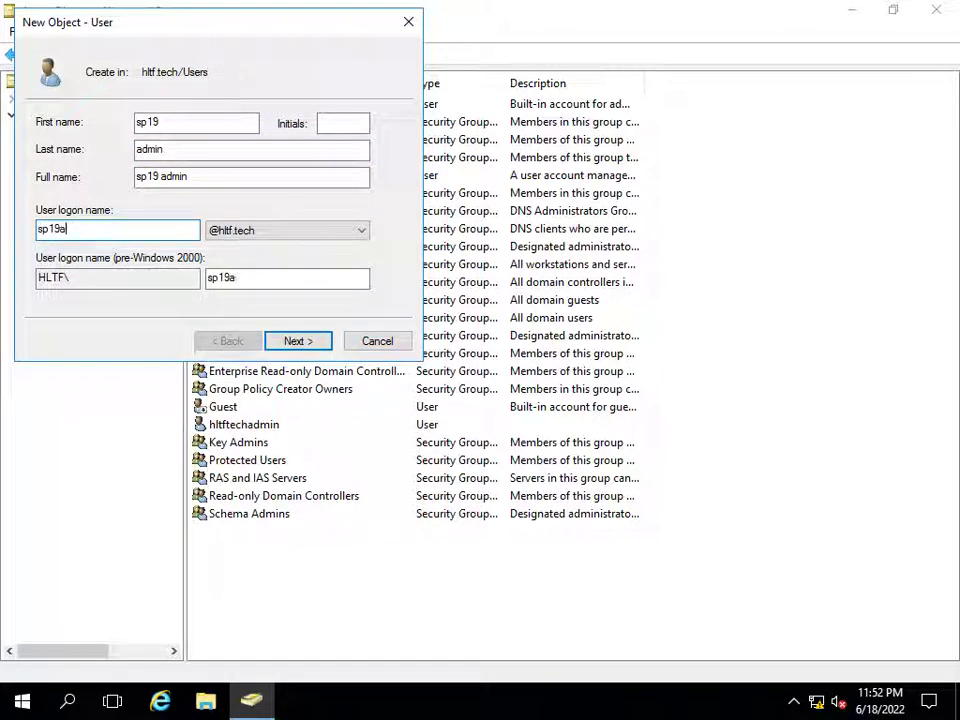
{"action": "type", "text": "dmin"}
{"action": "left_click", "coordinate": [51, 229]}
{"action": "key", "text": "BackSpace"}
{"action": "type", "text": "p"}
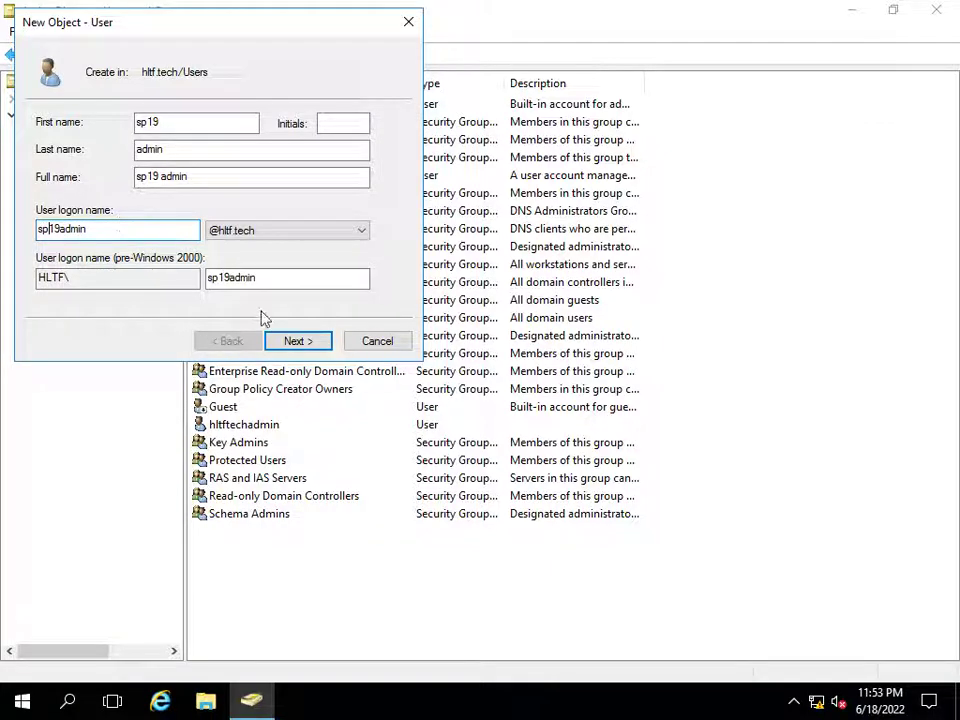
- Enter the account password, set 'Password never expires' without forced change, and finish
{"action": "left_click", "coordinate": [303, 342]}
{"action": "type", "text": "P@ssw0rd"}
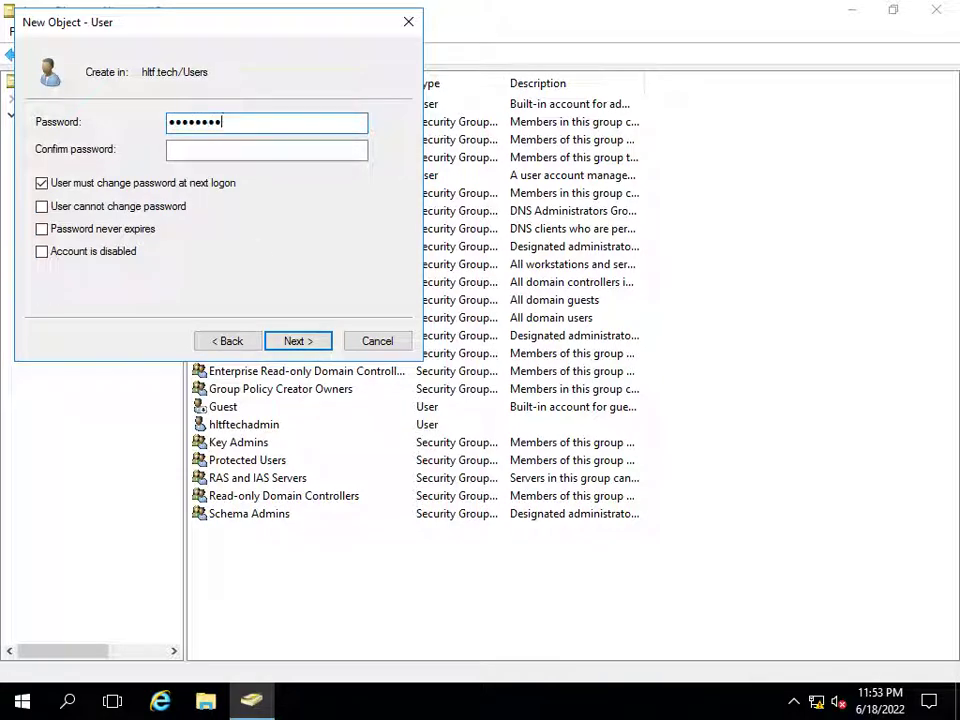
{"action": "key", "text": "Tab"}
{"action": "type", "text": "P@ssw0rd12"}
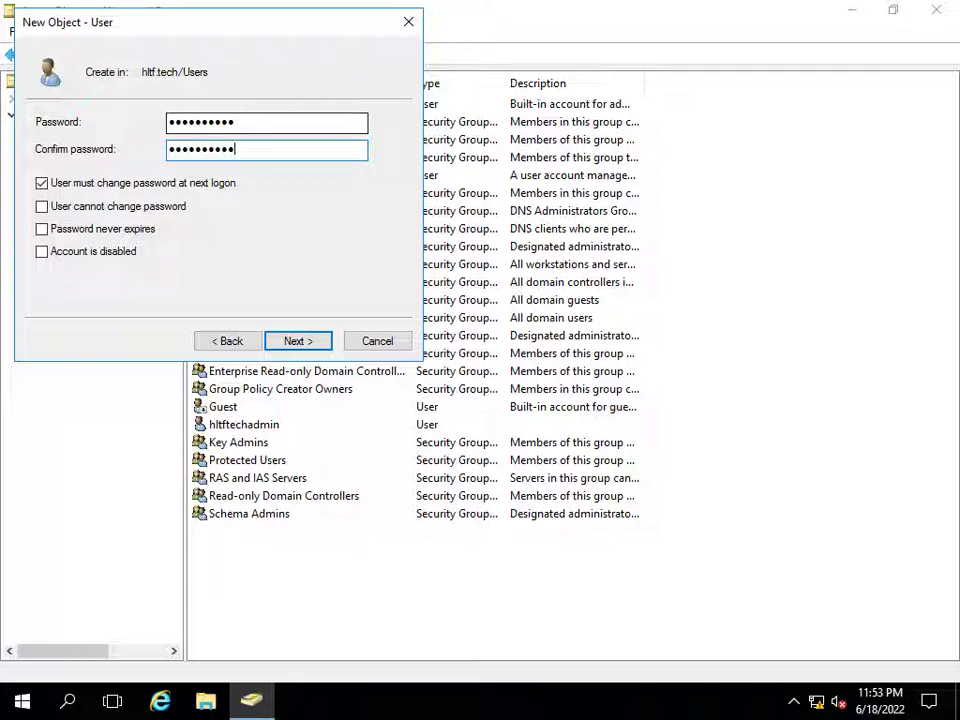
{"action": "left_click", "coordinate": [42, 183]}
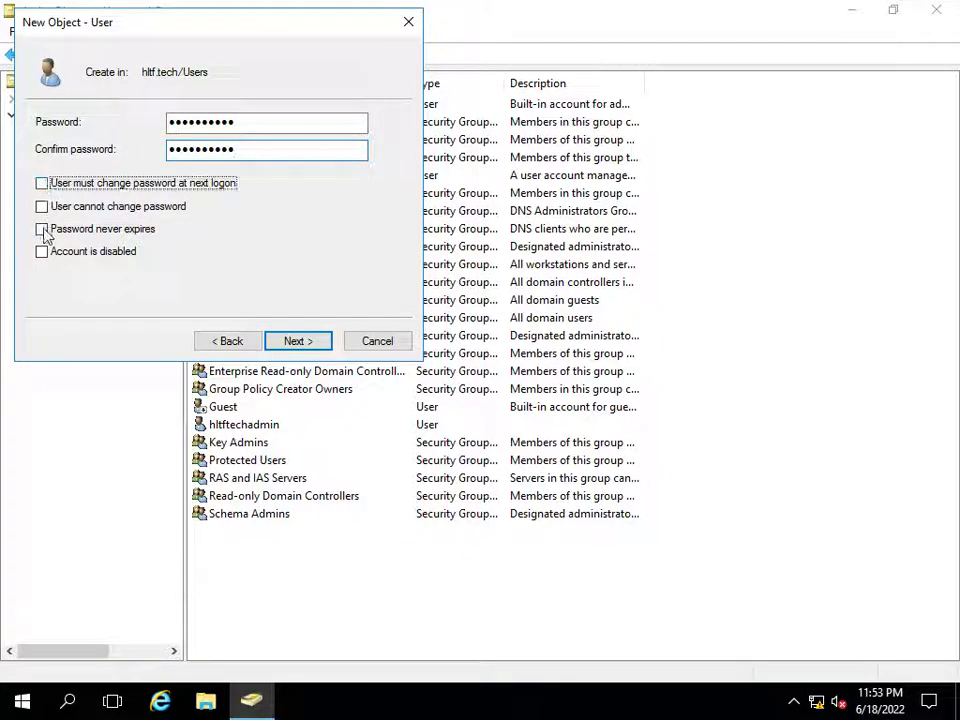
{"action": "left_click", "coordinate": [43, 229]}
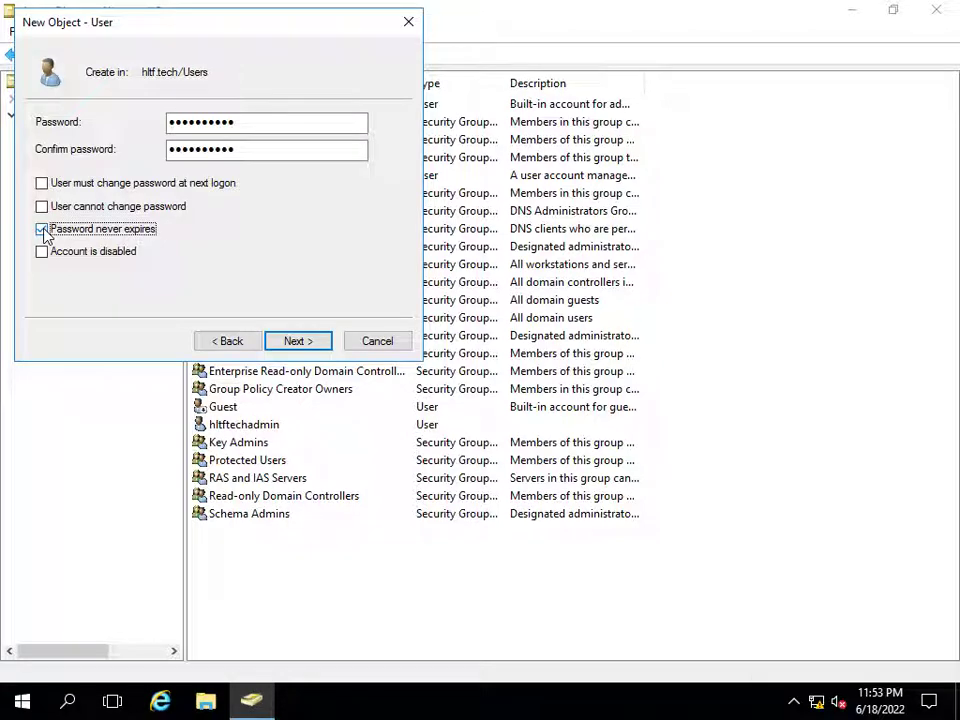
{"action": "left_click", "coordinate": [322, 345]}
{"action": "left_click", "coordinate": [298, 341]}
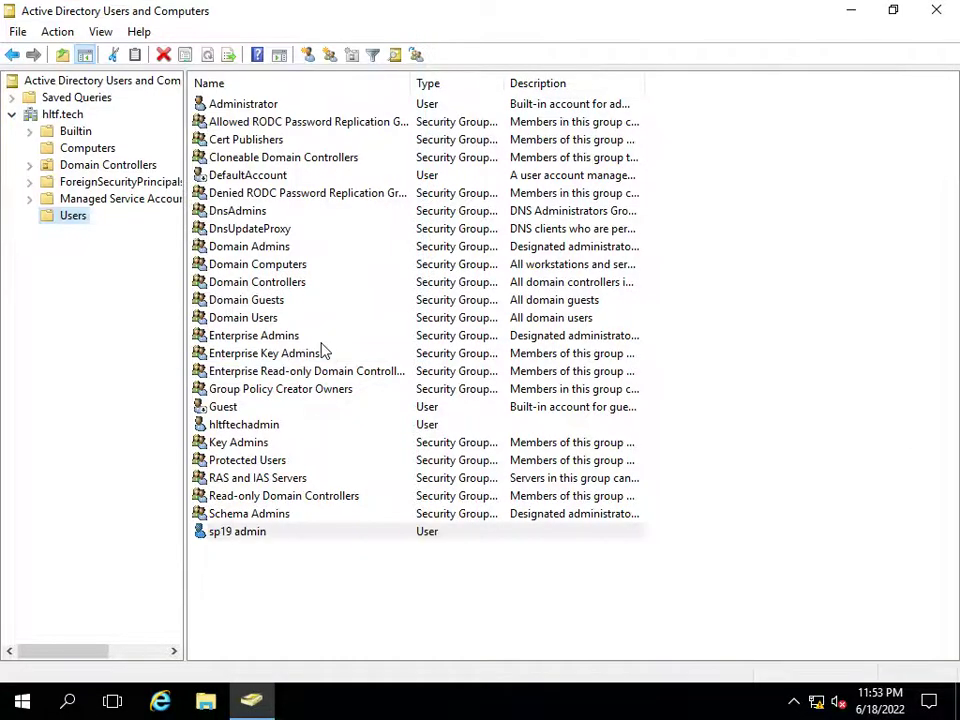
- Start a new user named sp19 farm with logon name sp19farm
{"action": "left_click", "coordinate": [237, 533]}
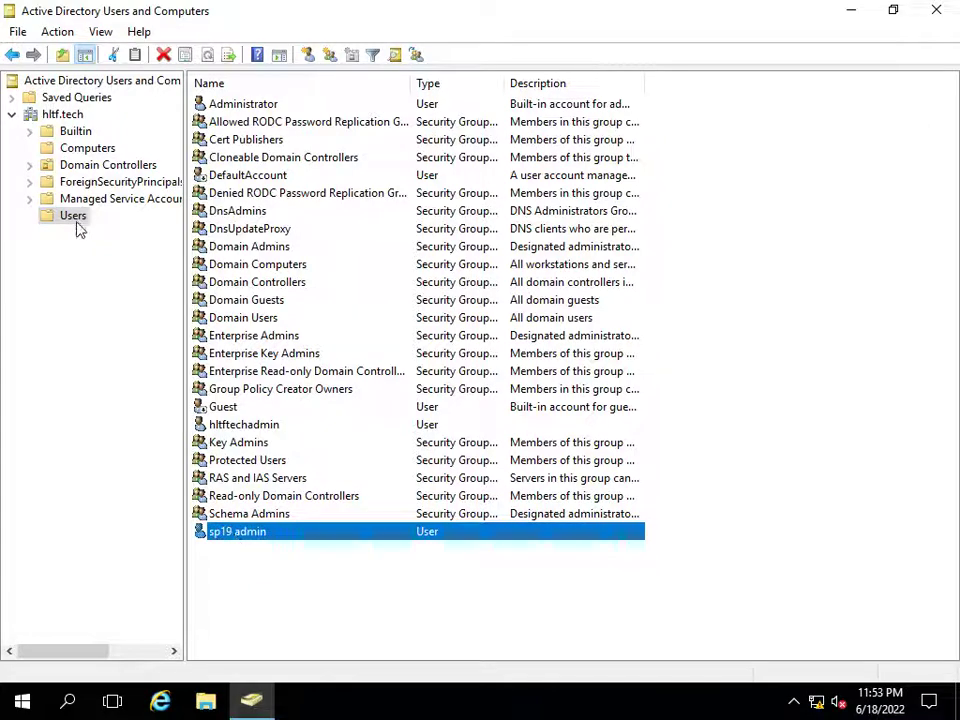
{"action": "right_click", "coordinate": [78, 227]}
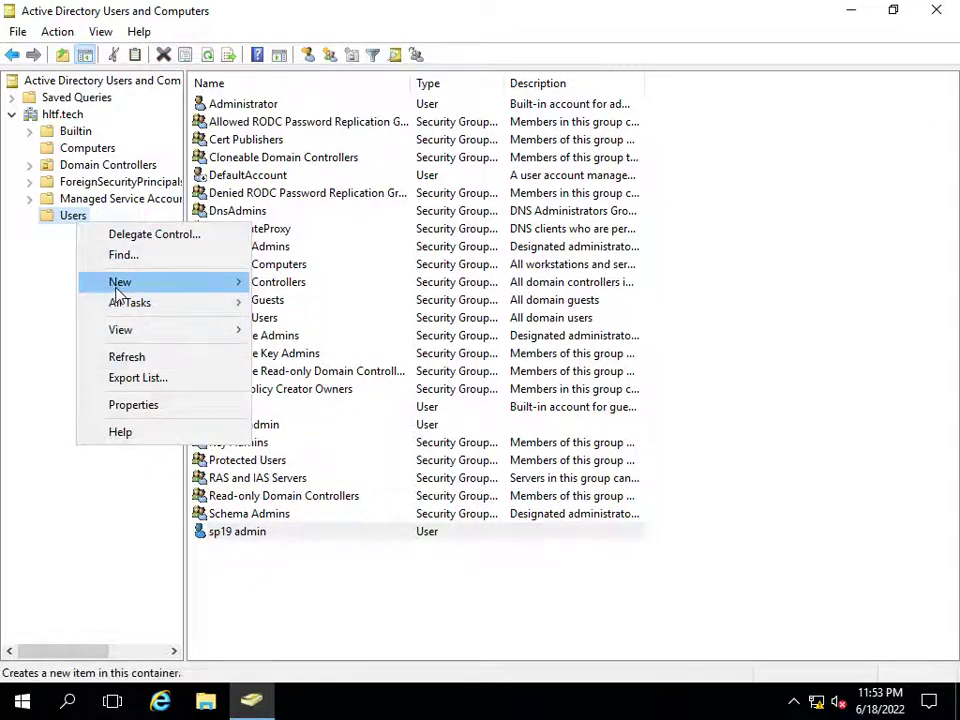
{"action": "left_click", "coordinate": [318, 488]}
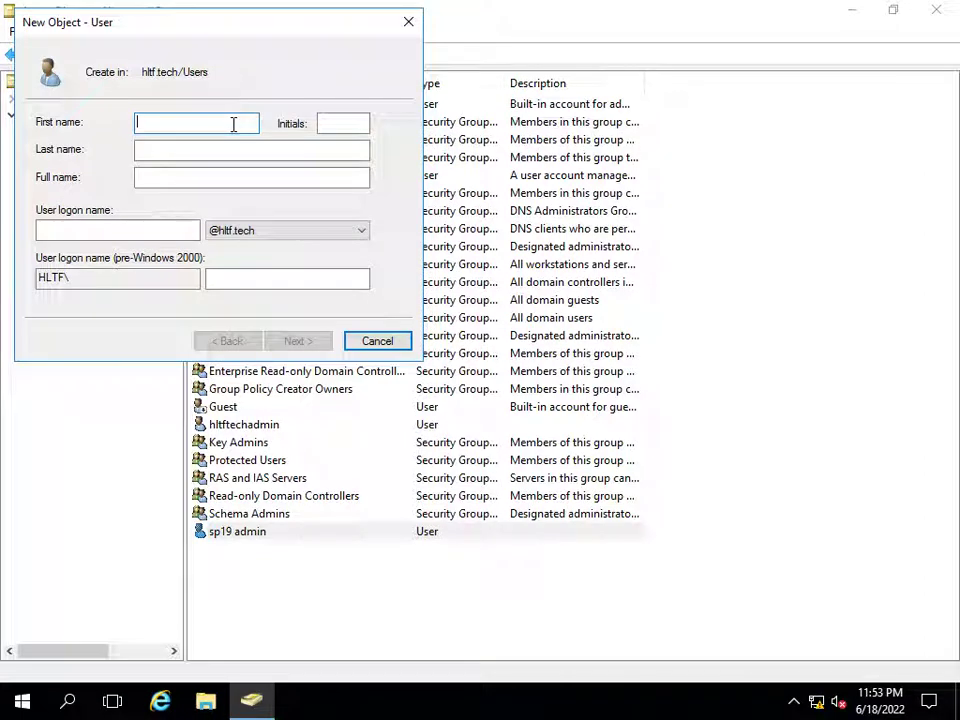
{"action": "type", "text": "sp19"}
{"action": "key", "text": "Tab"}
{"action": "key", "text": "Tab"}
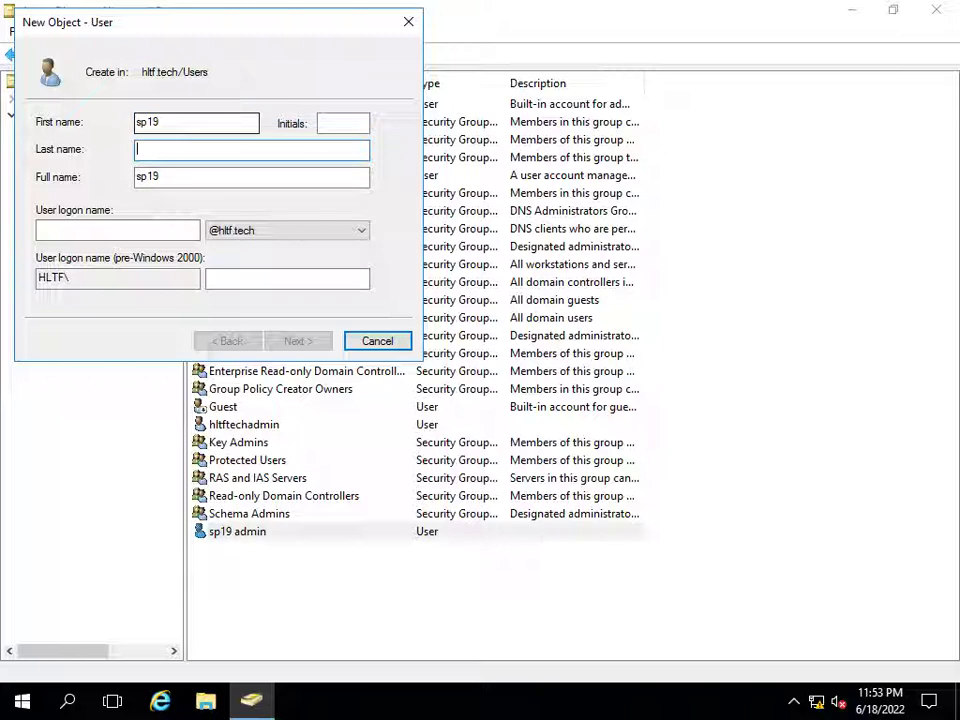
{"action": "type", "text": "fa"}
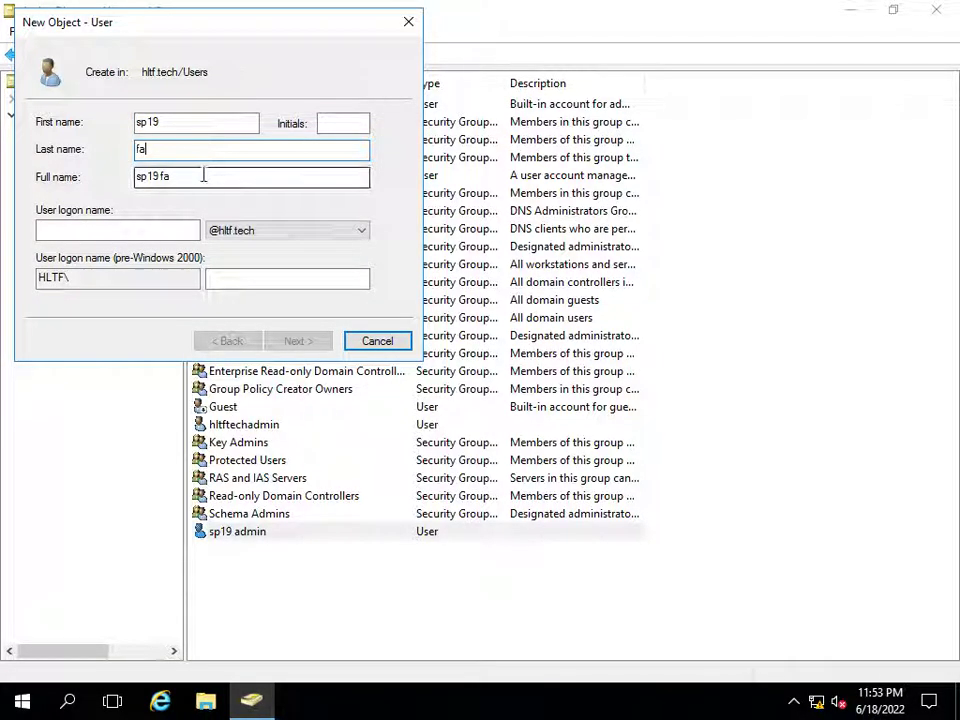
{"action": "type", "text": "rm"}
{"action": "key", "text": "BackSpace"}
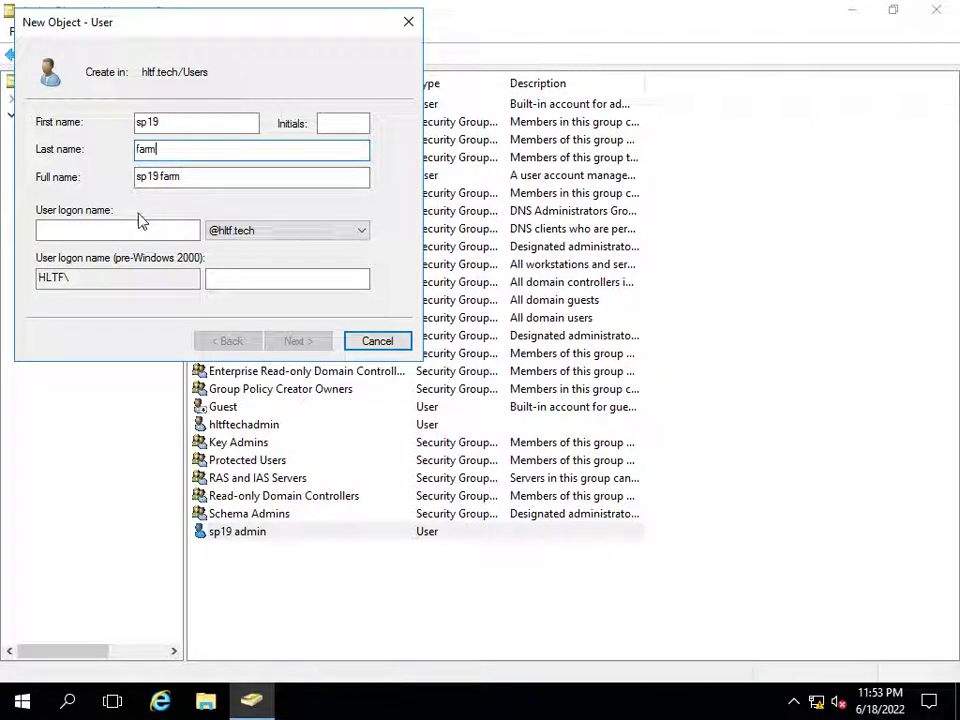
{"action": "left_click", "coordinate": [140, 227]}
{"action": "type", "text": "sp19"}
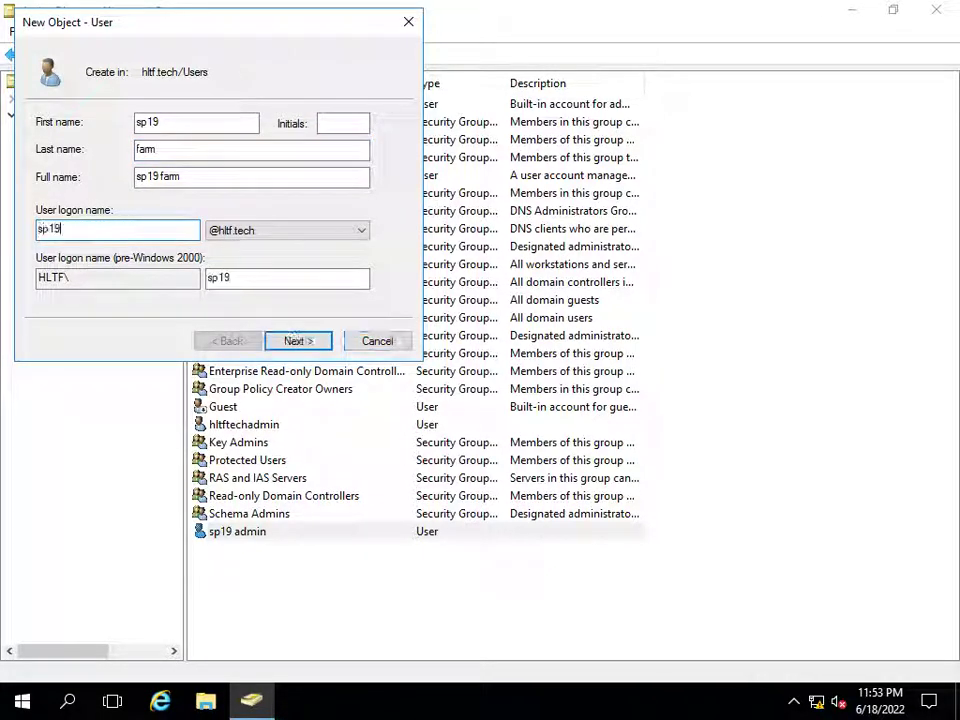
{"action": "type", "text": "farm"}
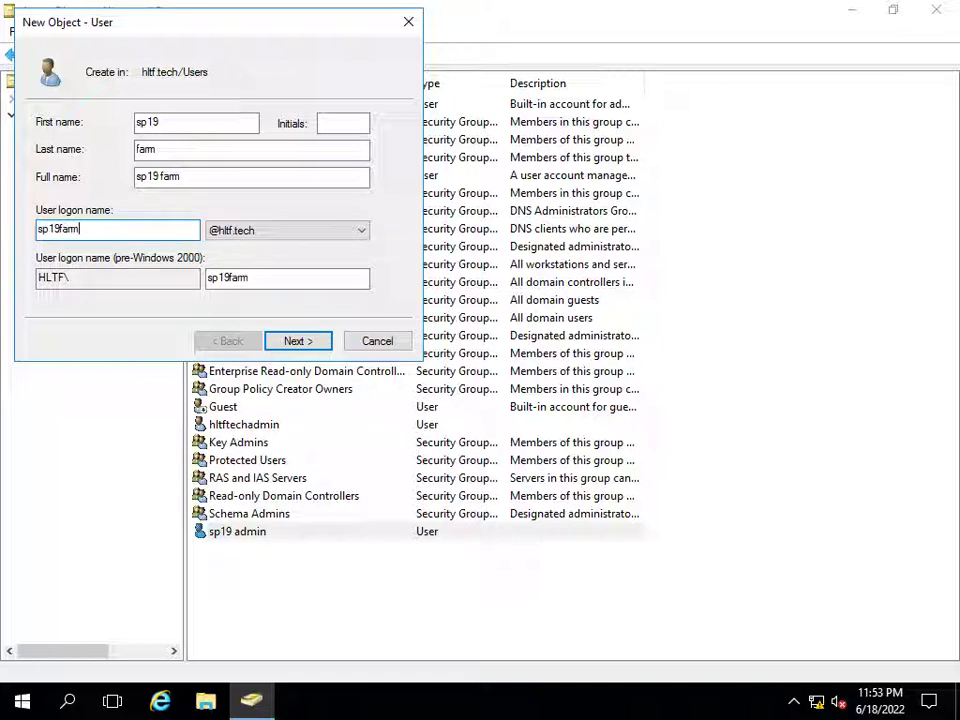
- Give sp19farm a password that never expires, no forced change, and finish
{"action": "left_click", "coordinate": [289, 340]}
{"action": "left_click", "coordinate": [70, 184]}
{"action": "left_click", "coordinate": [72, 228]}
{"action": "left_click", "coordinate": [203, 124]}
{"action": "type", "text": "••••"}
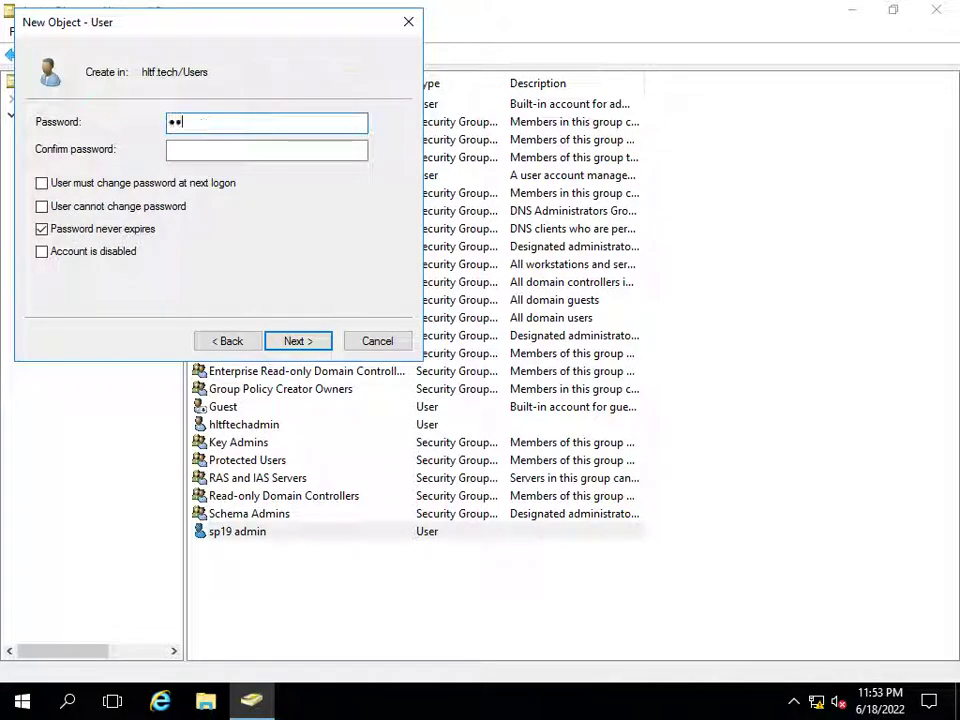
{"action": "type", "text": "••••"}
{"action": "key", "text": "Tab"}
{"action": "type", "text": "••••••"}
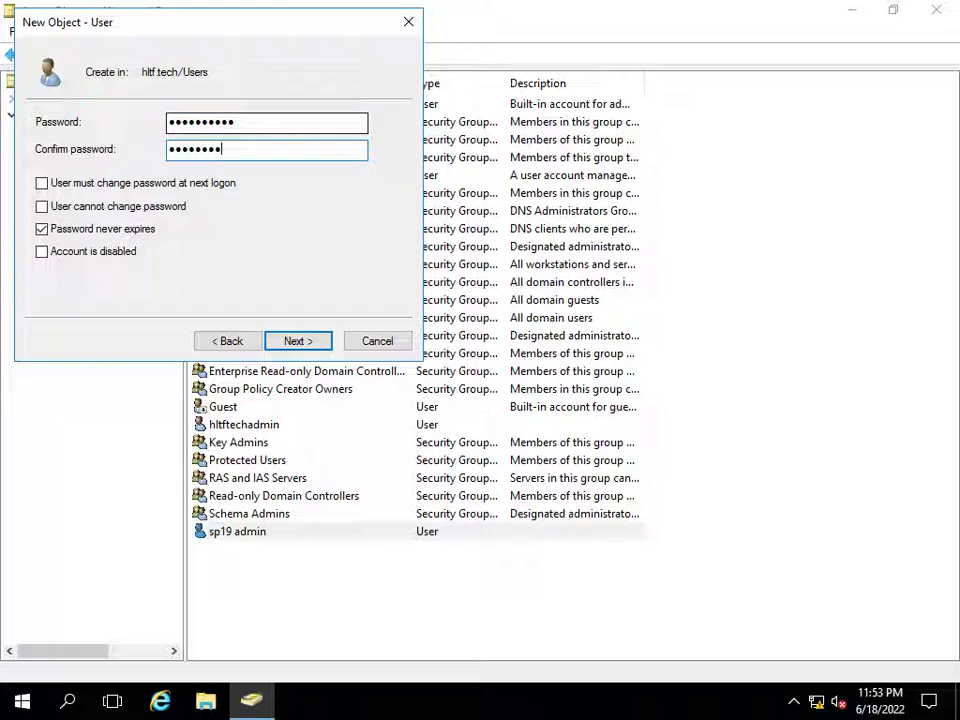
{"action": "left_click", "coordinate": [263, 344]}
{"action": "left_click", "coordinate": [268, 345]}
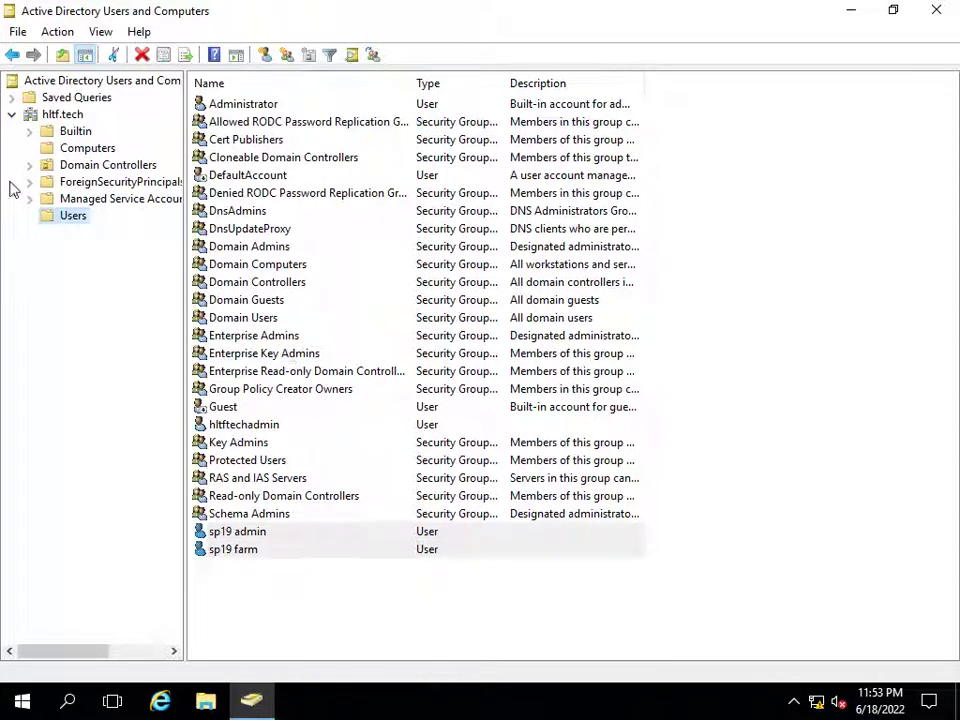
- Start a new user with last name sql and logon name sp19sql
{"action": "right_click", "coordinate": [68, 216]}
{"action": "mouse_move", "coordinate": [129, 272]}
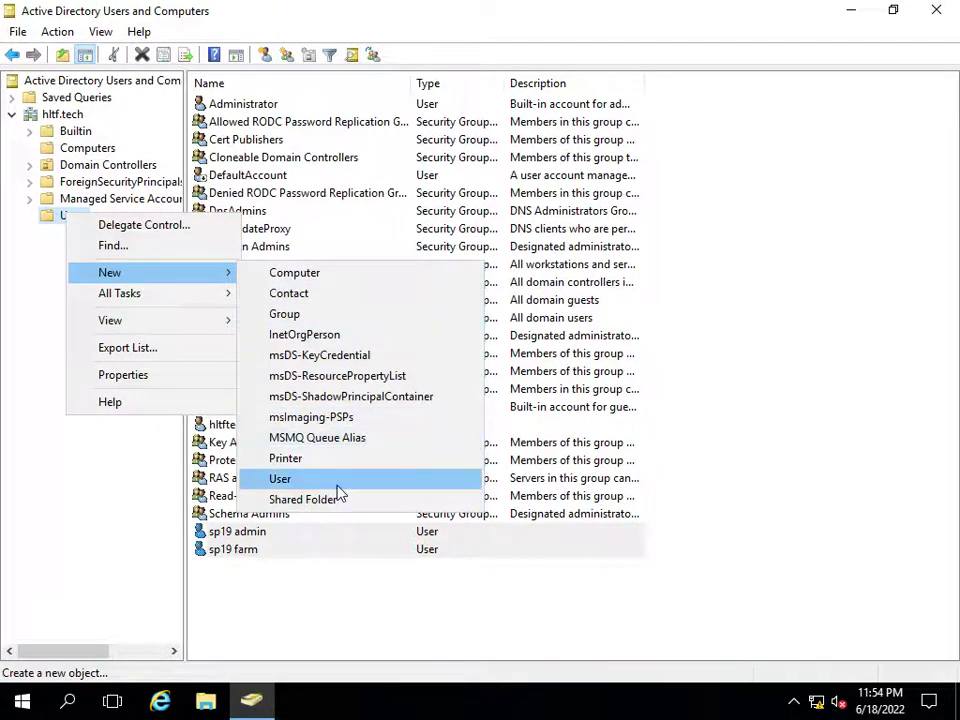
{"action": "left_click", "coordinate": [350, 482]}
{"action": "type", "text": "sp19"}
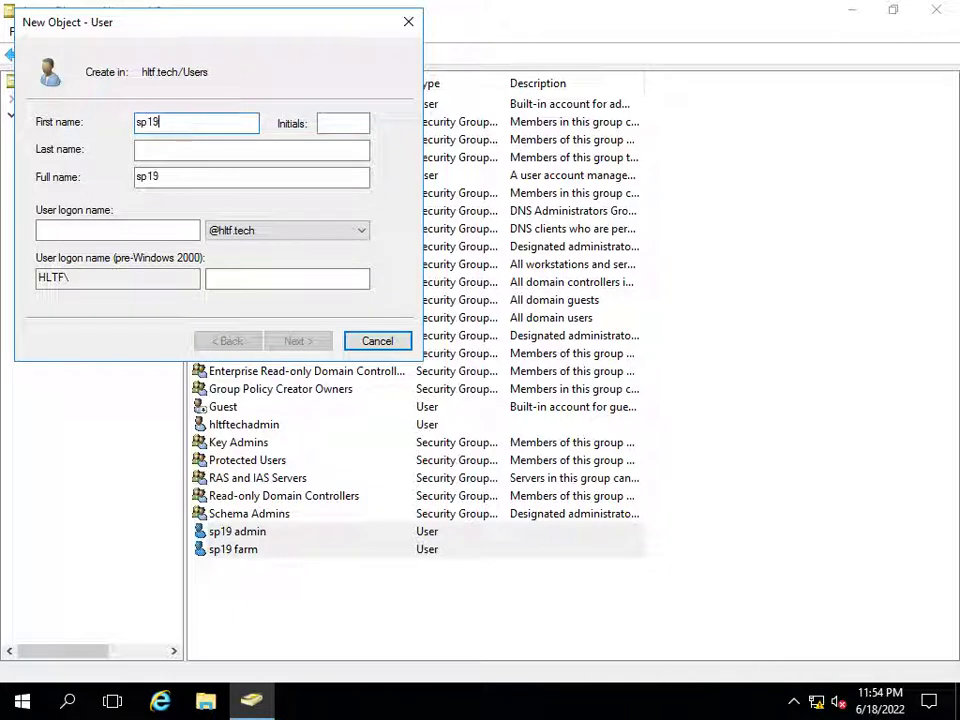
{"action": "key", "text": "Tab"}
{"action": "type", "text": "db"}
{"action": "key", "text": "Tab"}
{"action": "key", "text": "shift+Tab"}
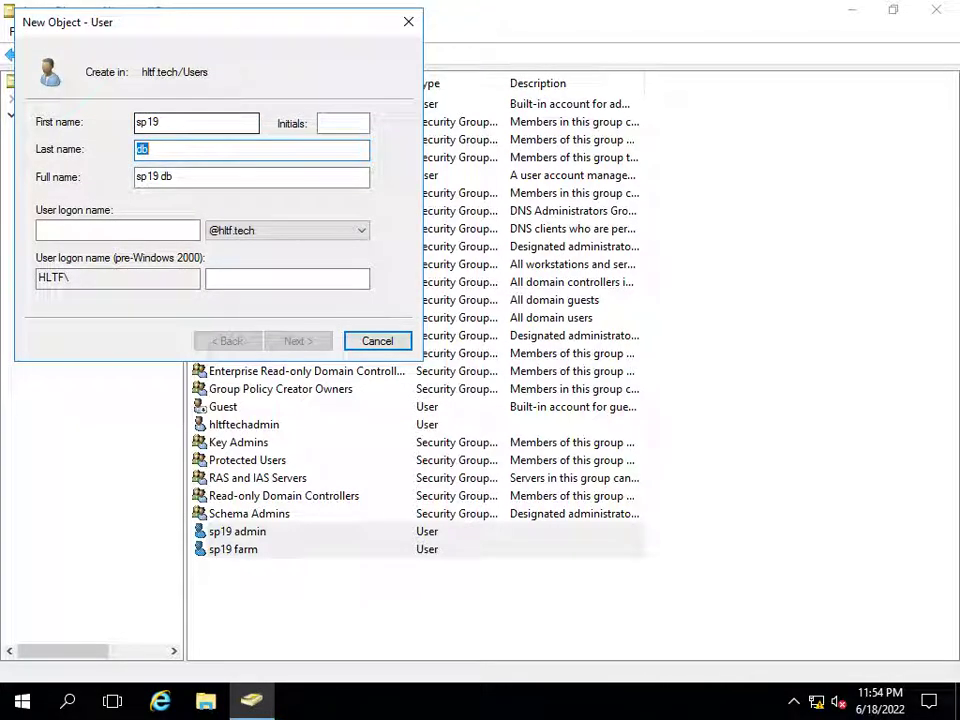
{"action": "type", "text": "sql"}
{"action": "key", "text": "Tab"}
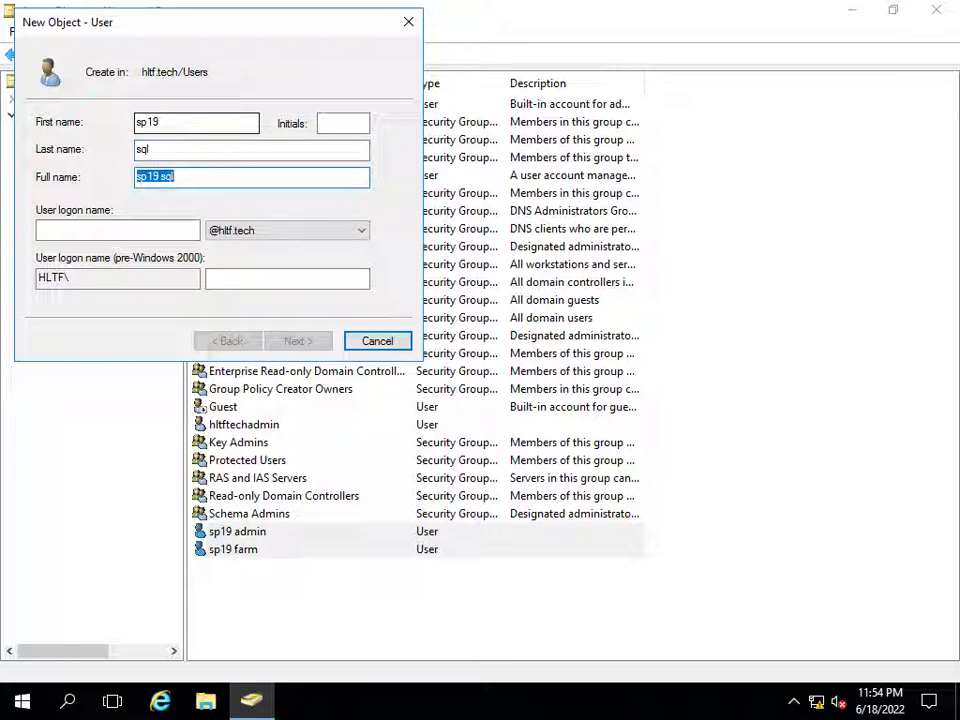
{"action": "left_click", "coordinate": [60, 229]}
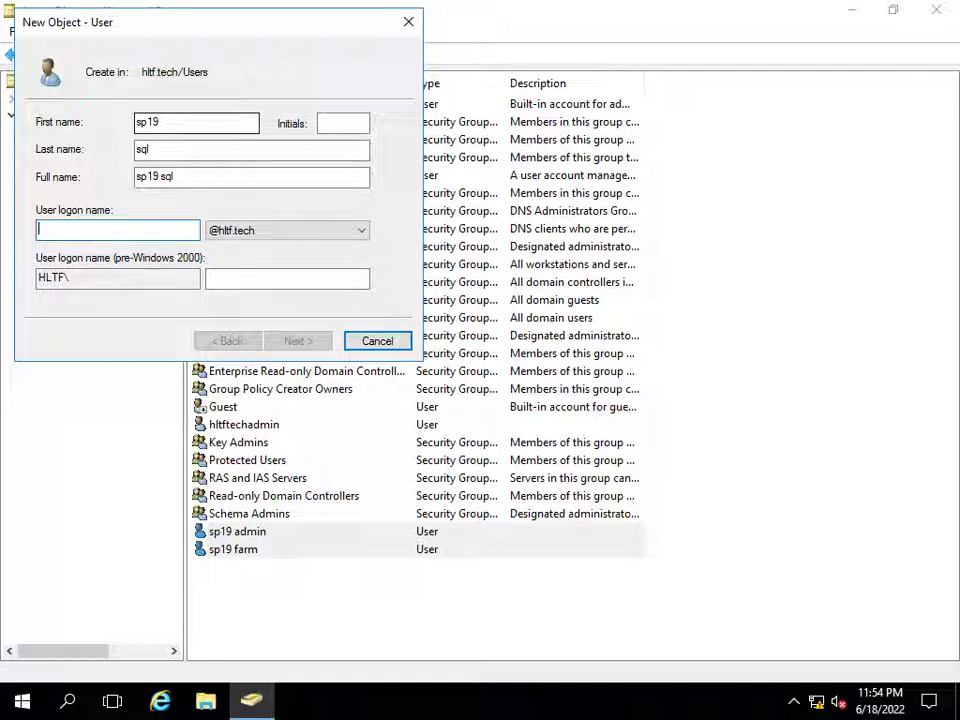
{"action": "type", "text": "sp19sql"}
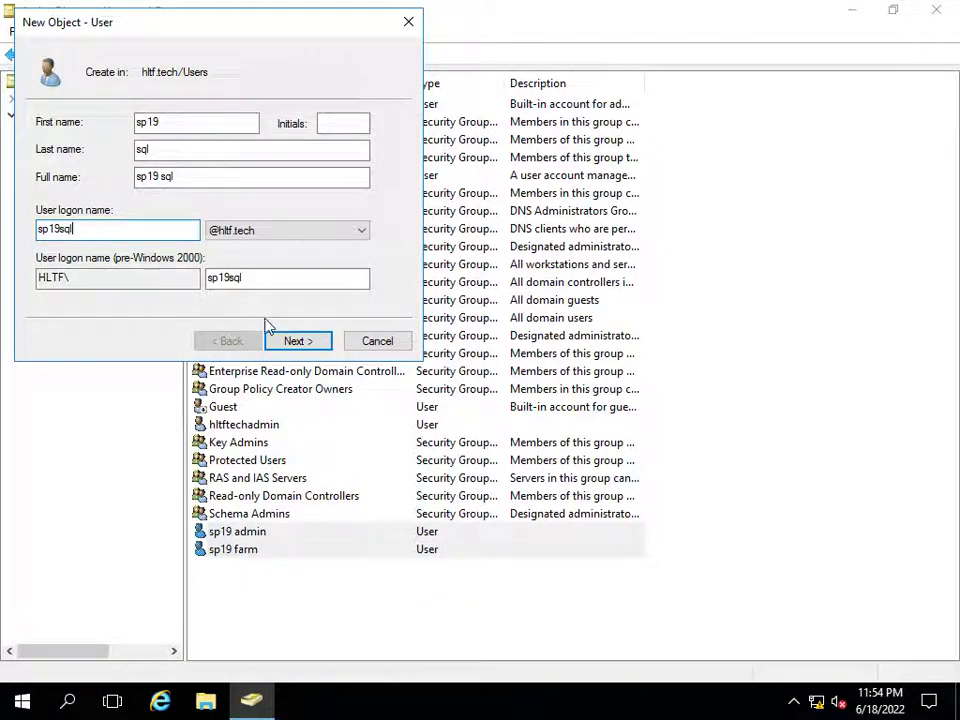
- Give sp19sql a password that never expires, no forced change, and finish
{"action": "left_click", "coordinate": [287, 342]}
{"action": "type", "text": "P@ssw0rd12"}
{"action": "key", "text": "Tab"}
{"action": "type", "text": "P@ss"}
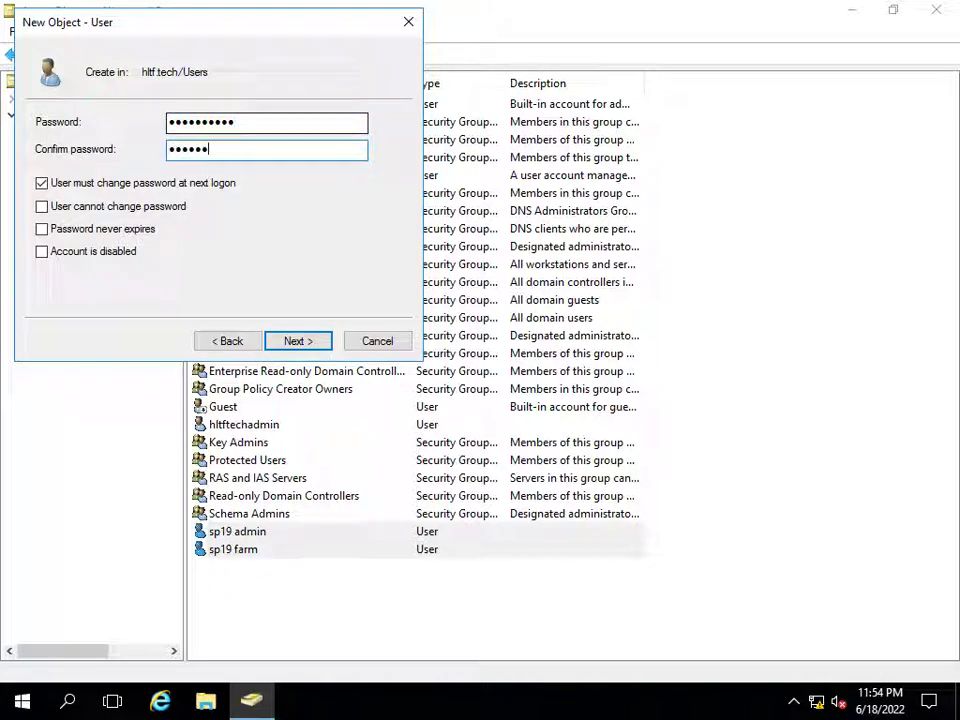
{"action": "left_click", "coordinate": [42, 183]}
{"action": "left_click", "coordinate": [42, 228]}
{"action": "left_click", "coordinate": [291, 342]}
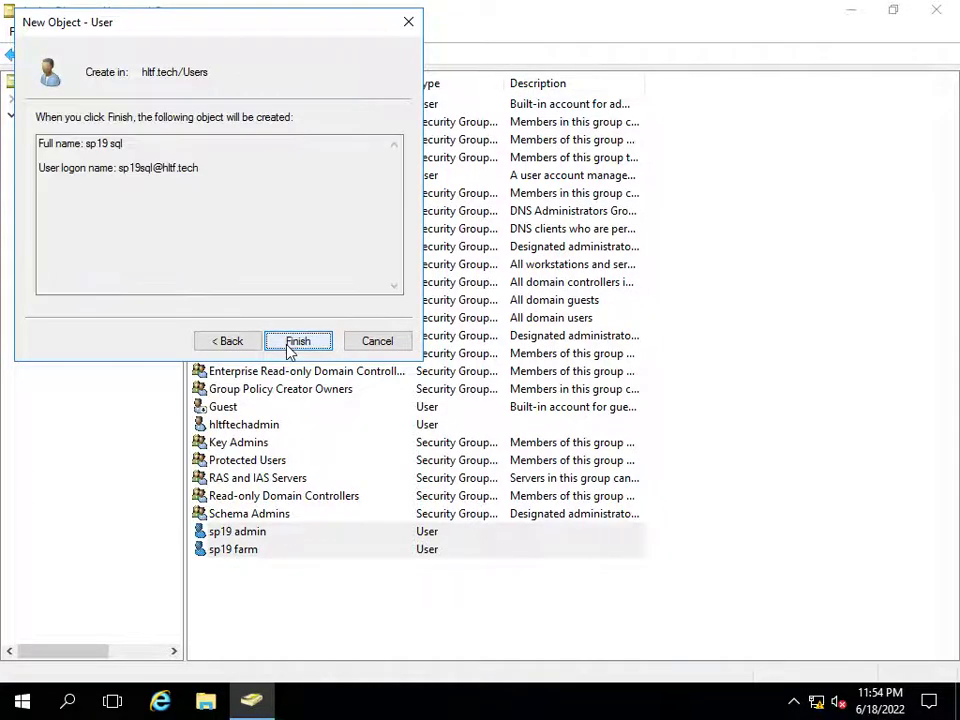
{"action": "left_click", "coordinate": [289, 340]}
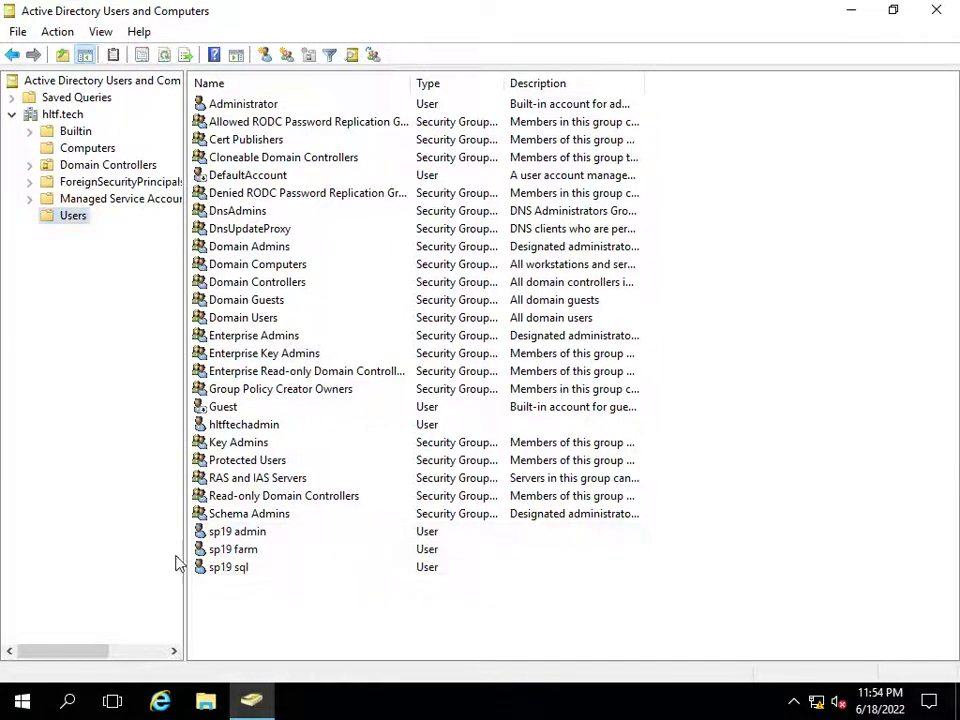
- Minimise the domain controller session and switch to the 10.20.30.11 remote session
{"action": "left_click", "coordinate": [228, 533]}
{"action": "left_click", "coordinate": [229, 567]}
{"action": "left_click", "coordinate": [375, 632]}
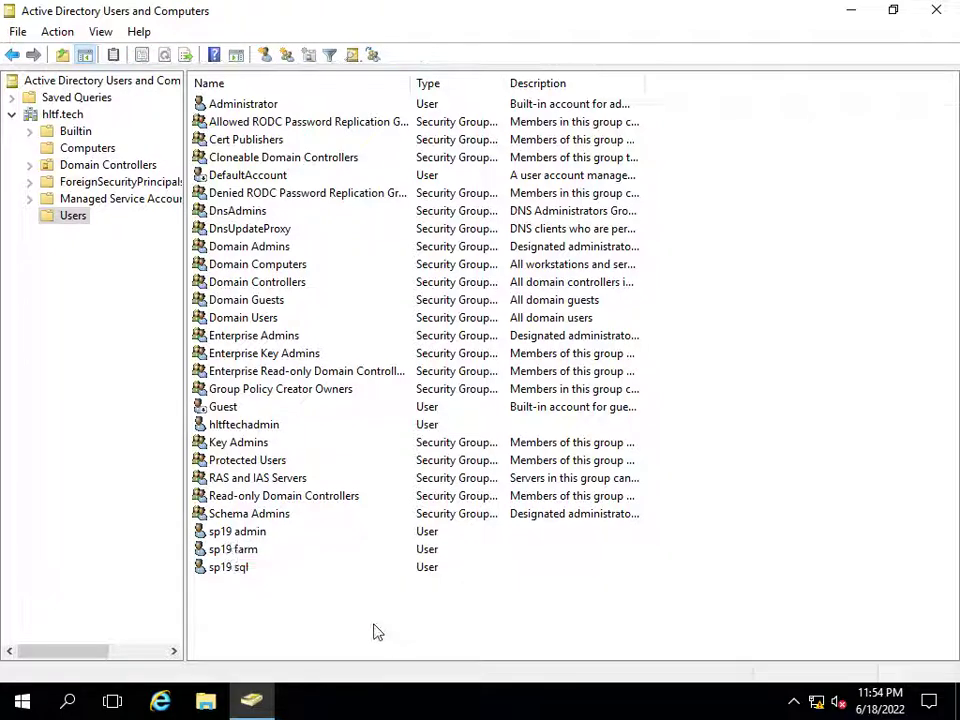
{"action": "mouse_move", "coordinate": [586, 8]}
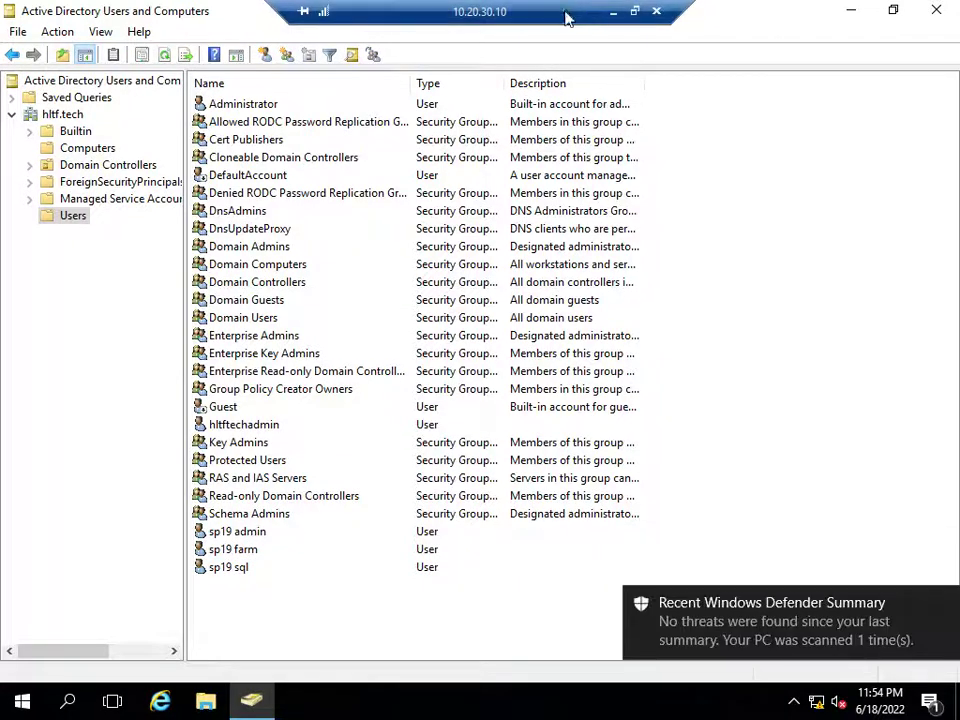
{"action": "left_click", "coordinate": [613, 12]}
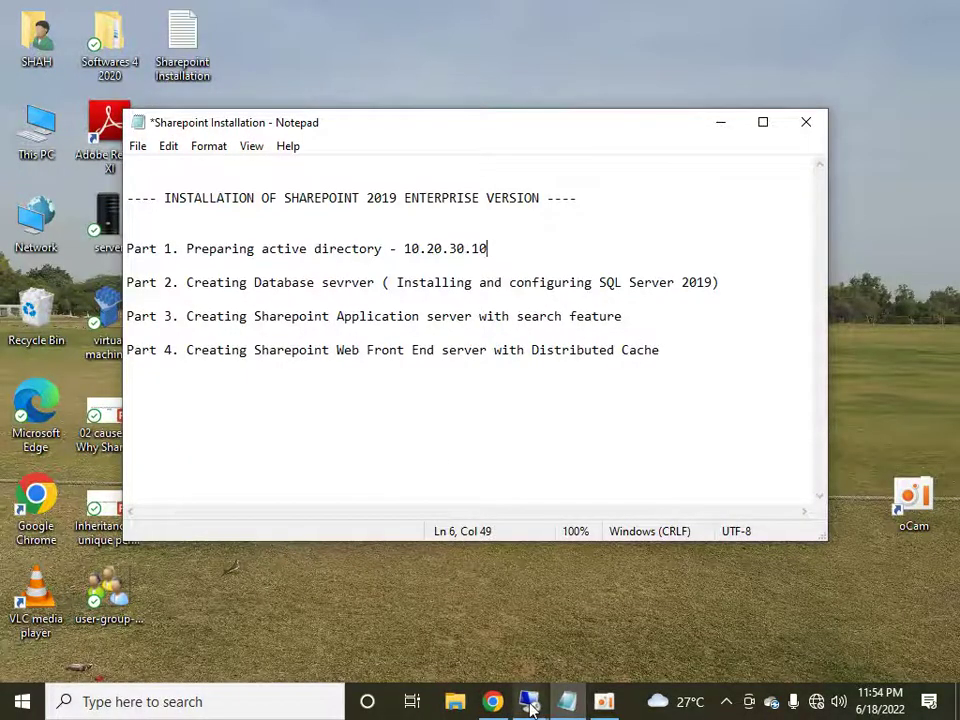
{"action": "left_click", "coordinate": [531, 707]}
{"action": "left_click", "coordinate": [557, 600]}
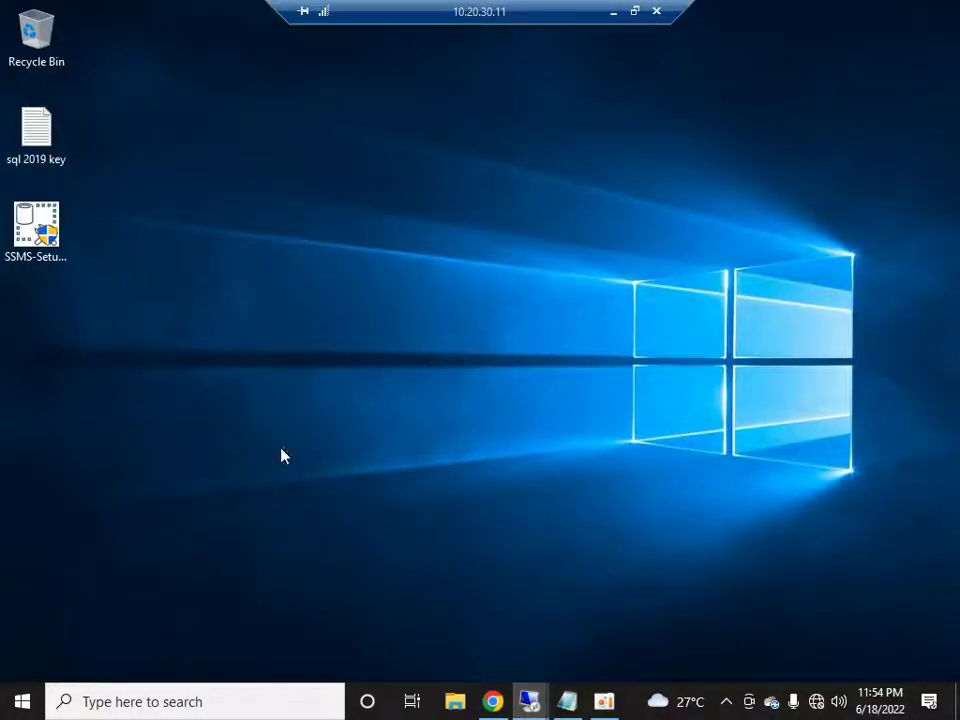
- Check the server's IP with ipconfig, then open a fresh Command Prompt
{"action": "left_click", "coordinate": [24, 697]}
{"action": "type", "text": "cmd"}
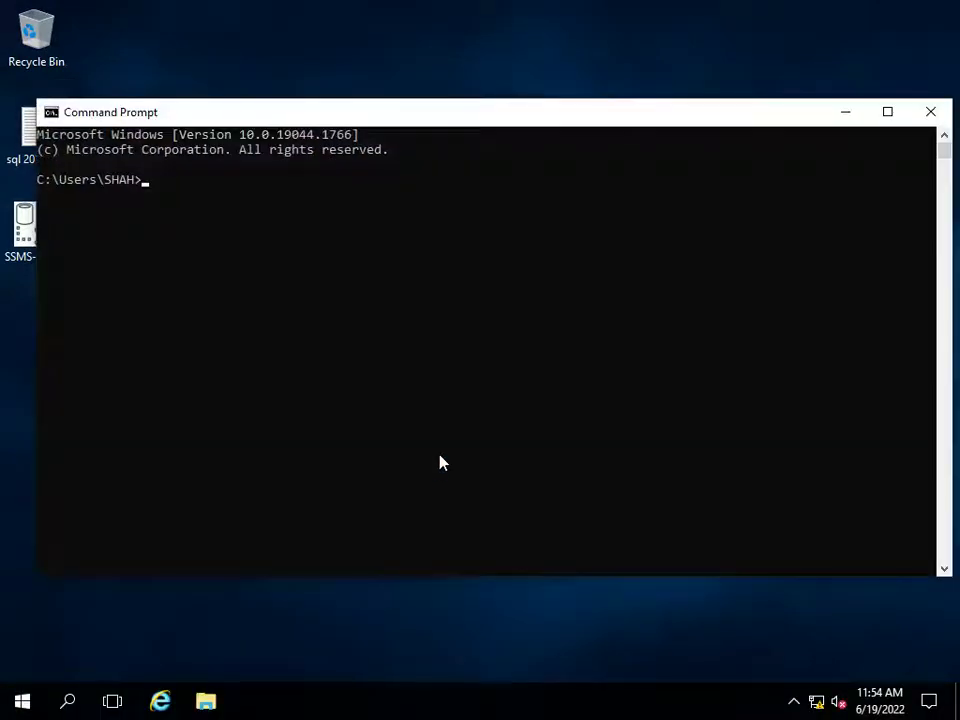
{"action": "type", "text": "config"}
{"action": "key", "text": "Return"}
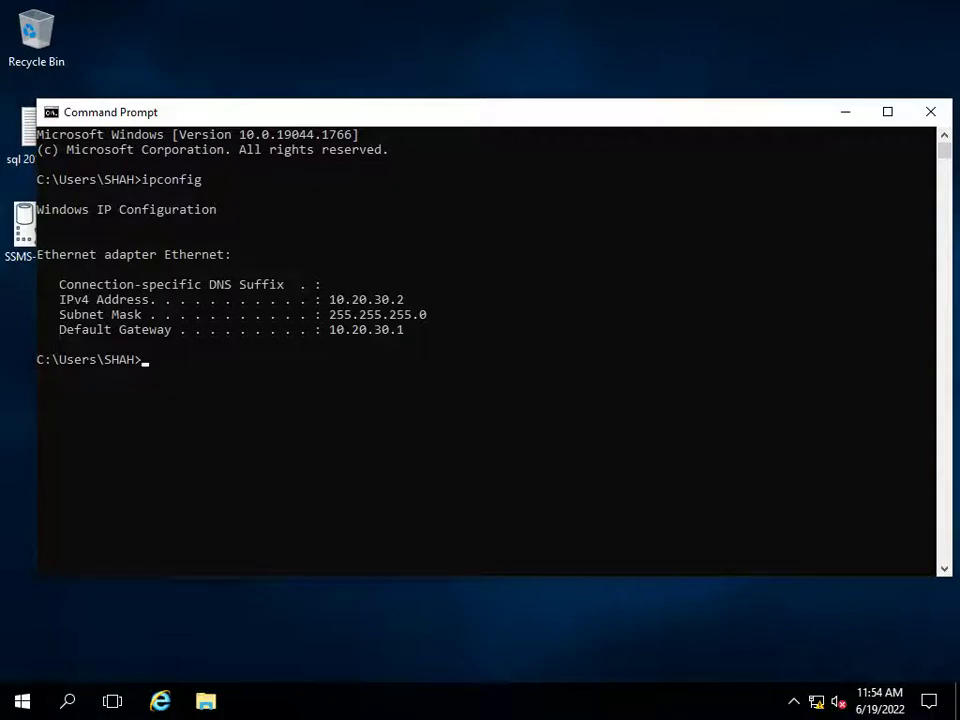
{"action": "left_click", "coordinate": [930, 112]}
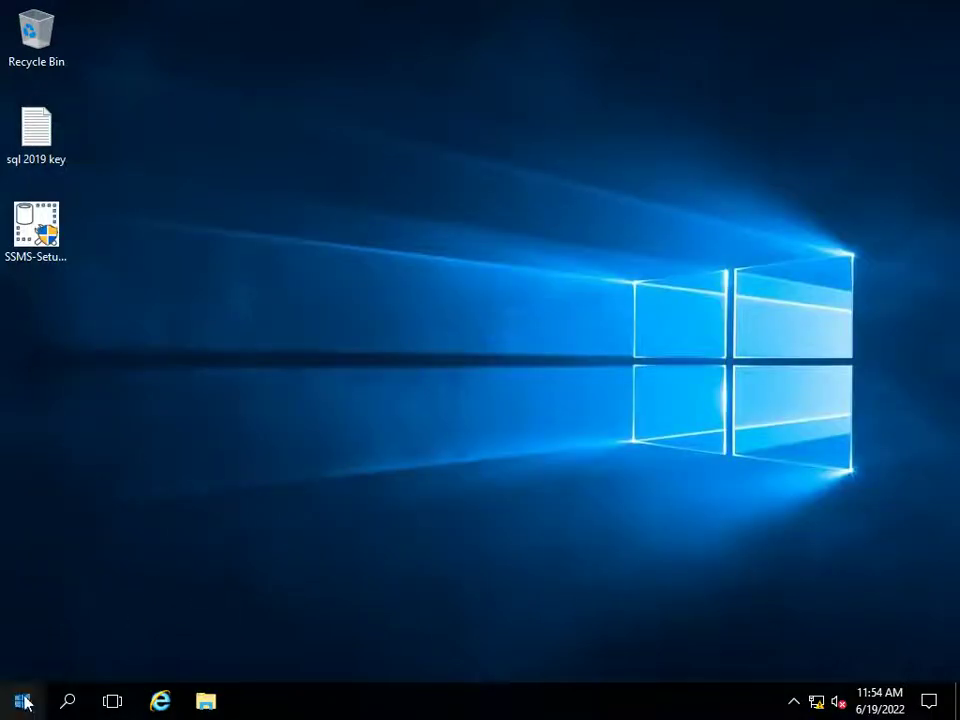
{"action": "left_click", "coordinate": [22, 701]}
{"action": "type", "text": "cmd"}
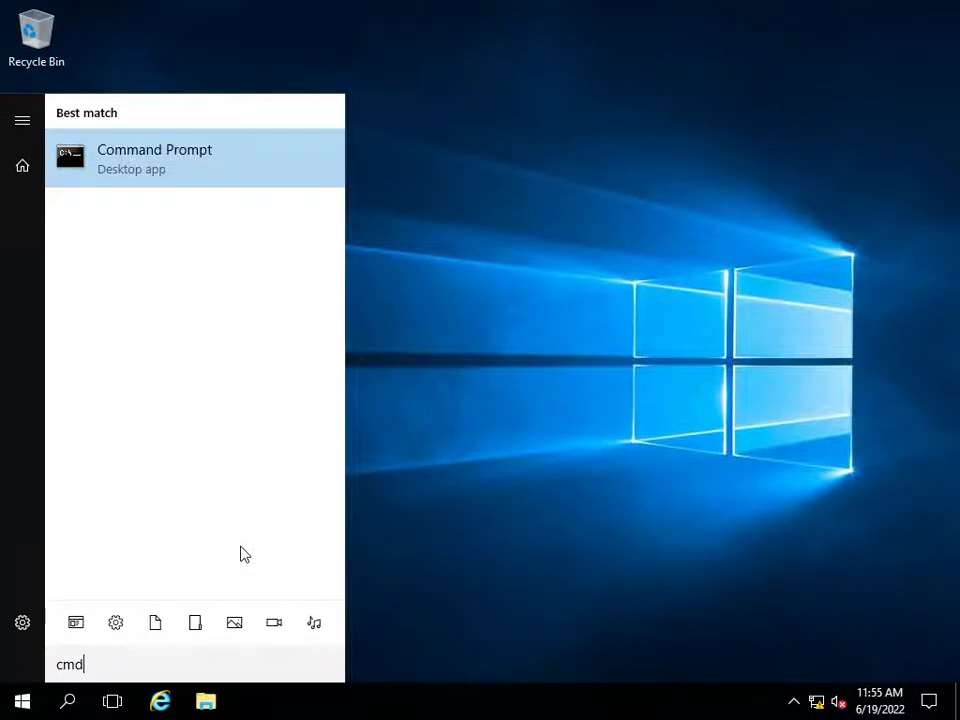
{"action": "key", "text": "Return"}
- Run an nslookup reverse lookup of 10.20.30.11, then exit nslookup
{"action": "type", "text": "nslookup"}
{"action": "key", "text": "Return"}
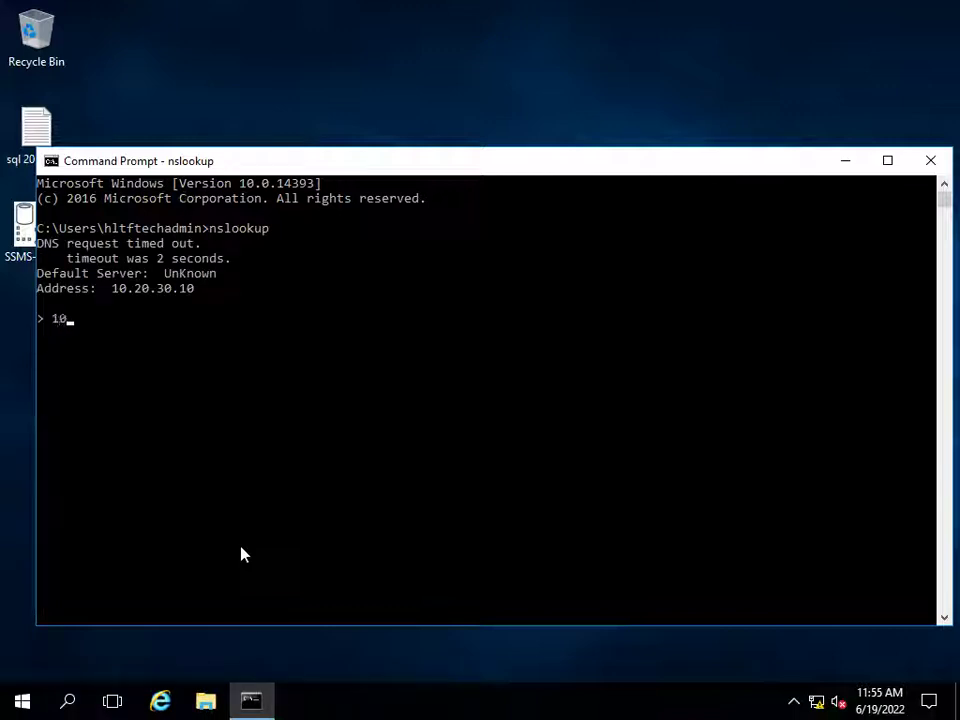
{"action": "type", "text": "10.20.30.11"}
{"action": "key", "text": "Return"}
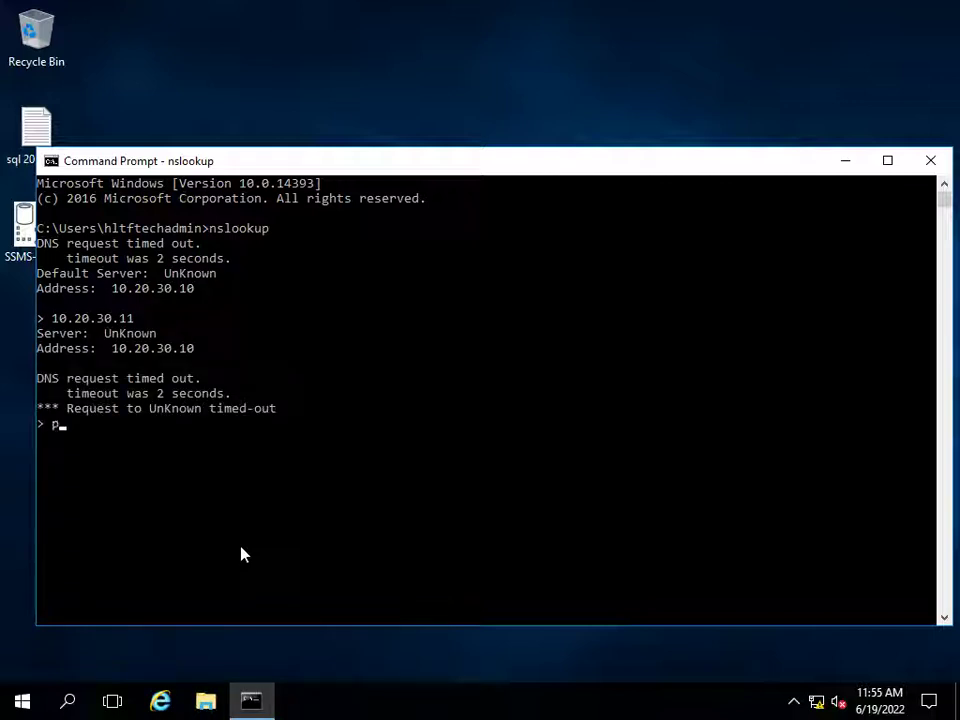
{"action": "type", "text": "piing"}
{"action": "key", "text": "ctrl+c"}
- Ping 10.20.30.11 to confirm replies, then minimise the remote session
{"action": "type", "text": "ping"}
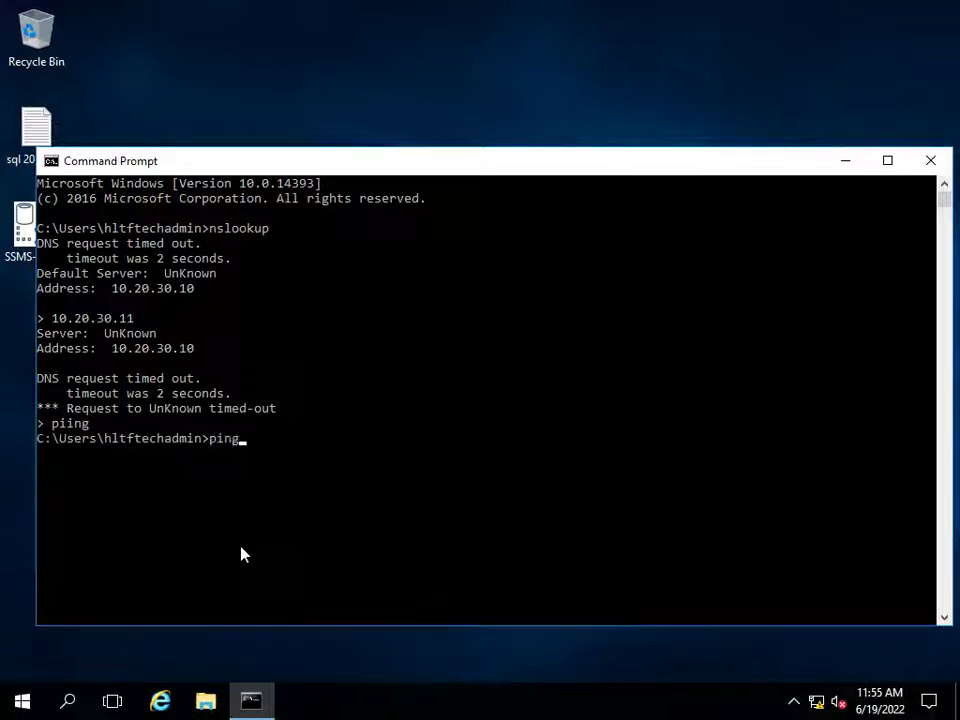
{"action": "type", "text": " 10.20.30.11"}
{"action": "key", "text": "Return"}
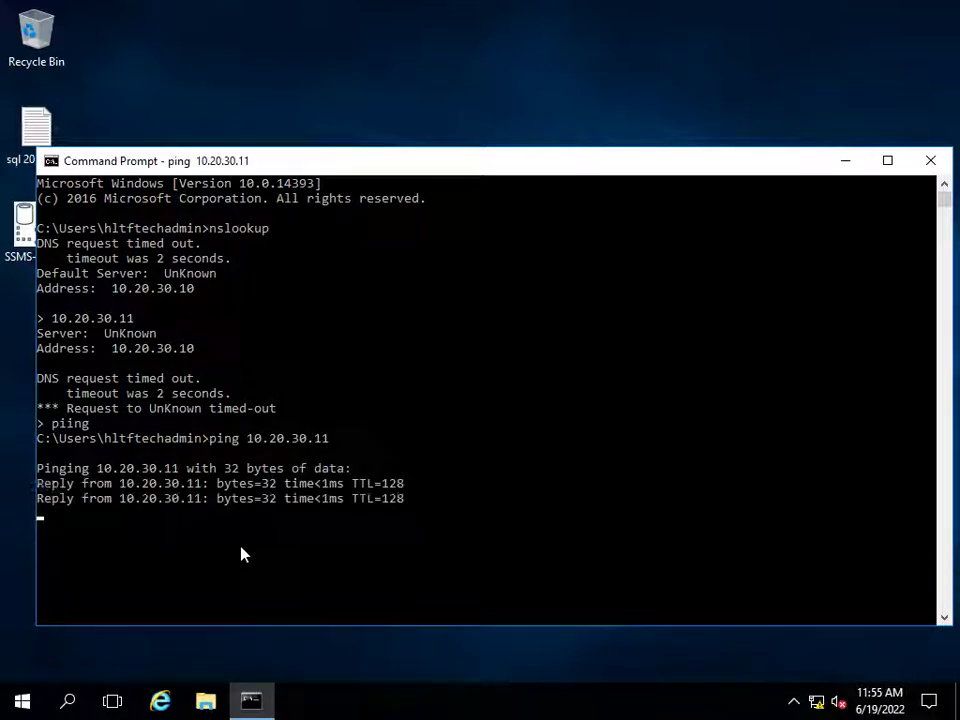
{"action": "key", "text": "ctrl+c"}
{"action": "mouse_move", "coordinate": [401, 6]}
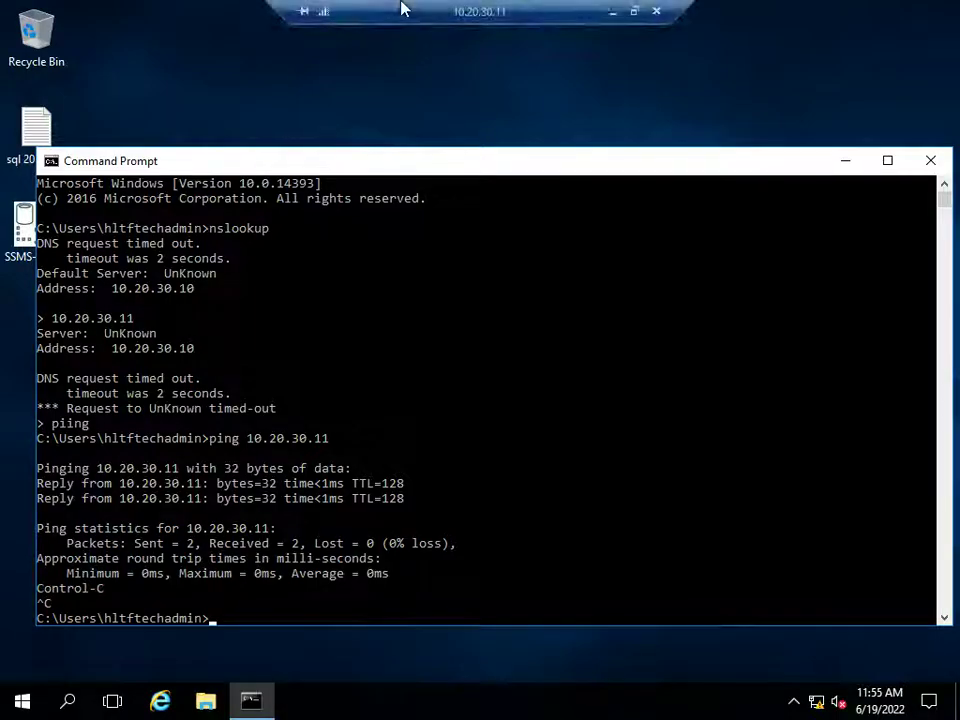
{"action": "left_click", "coordinate": [619, 11]}
- Return to the 10.20.30.10 session and attempt a Start search for dns
{"action": "mouse_move", "coordinate": [535, 708]}
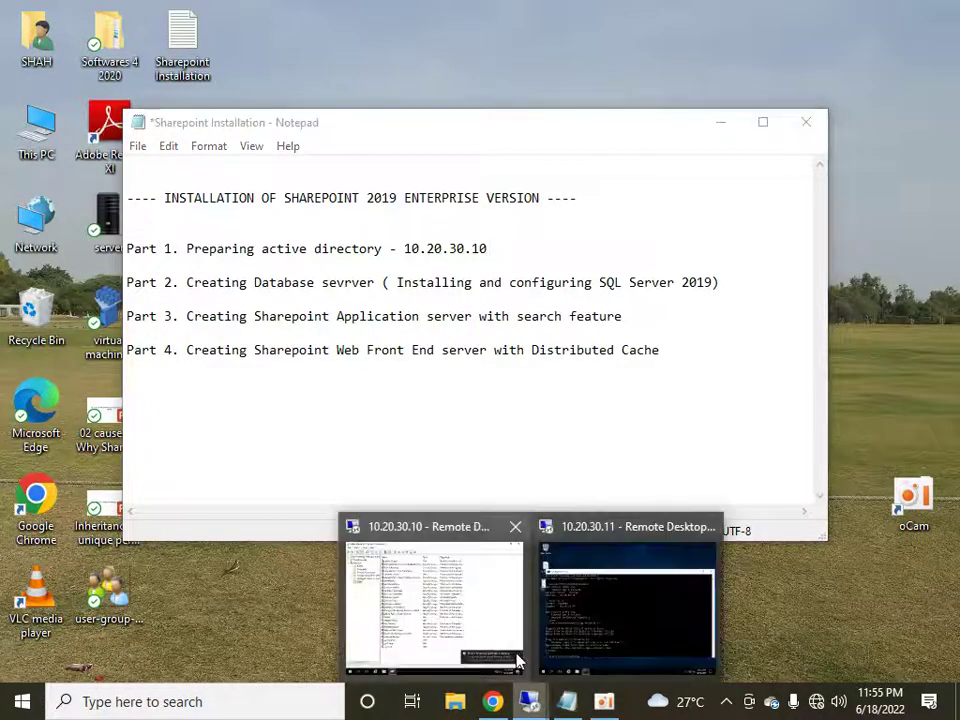
{"action": "left_click", "coordinate": [499, 605]}
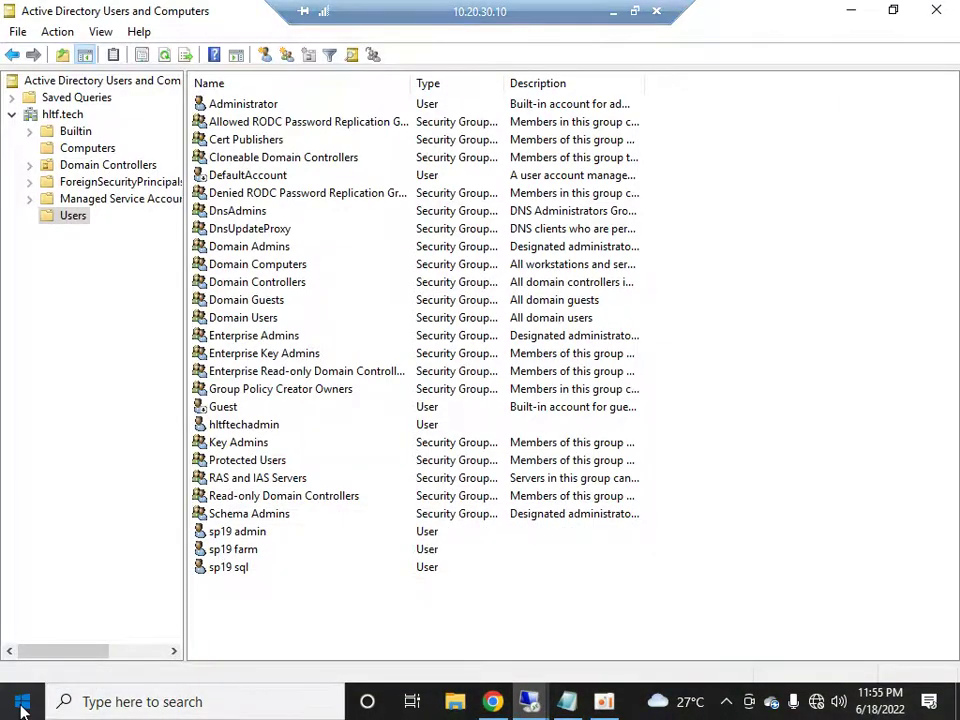
{"action": "left_click", "coordinate": [22, 701]}
{"action": "type", "text": "dns"}
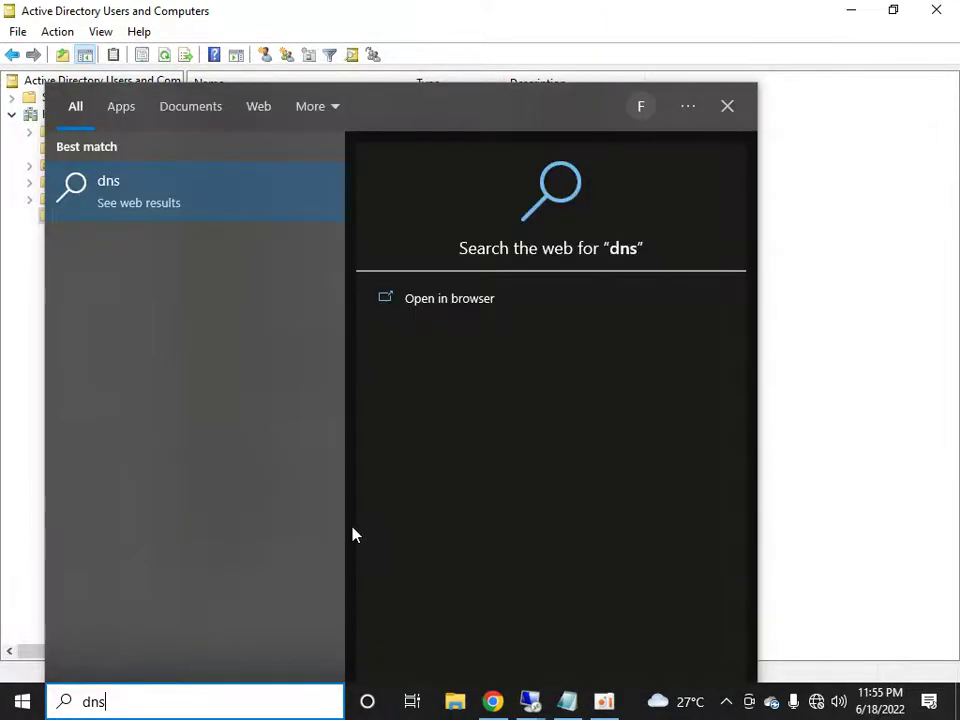
{"action": "left_click", "coordinate": [955, 239]}
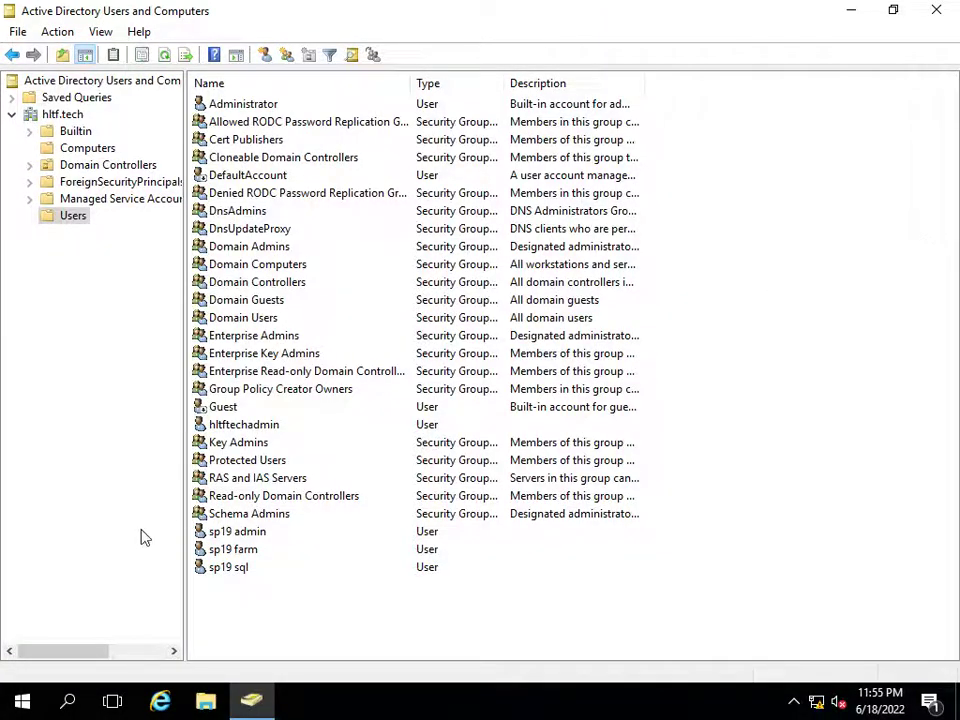
{"action": "left_click", "coordinate": [22, 701]}
{"action": "type", "text": "dns"}
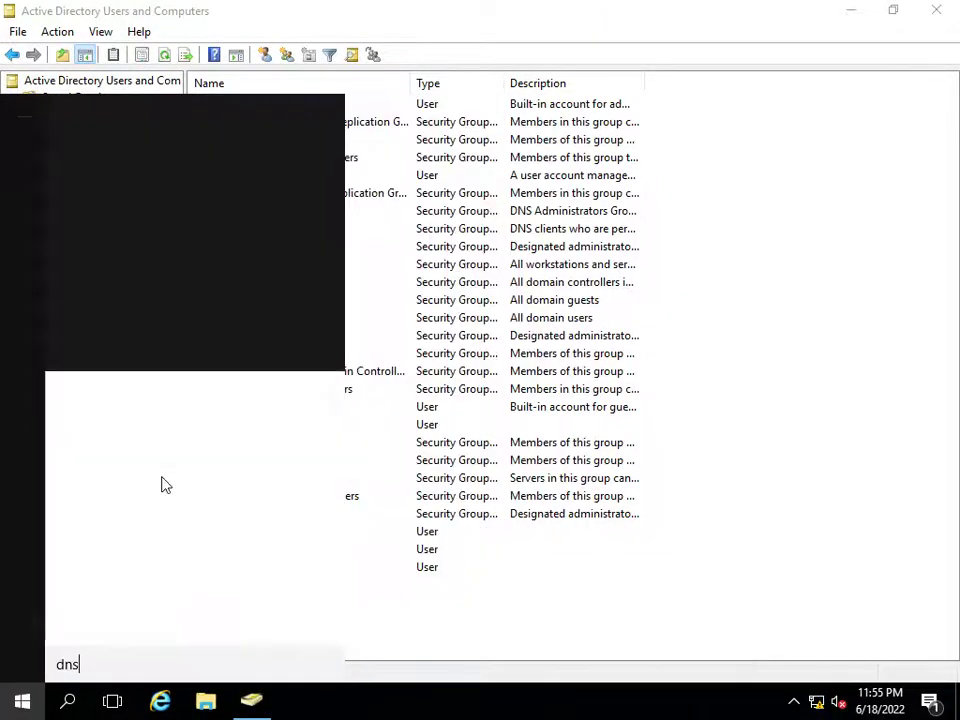
{"action": "key", "text": "Return"}
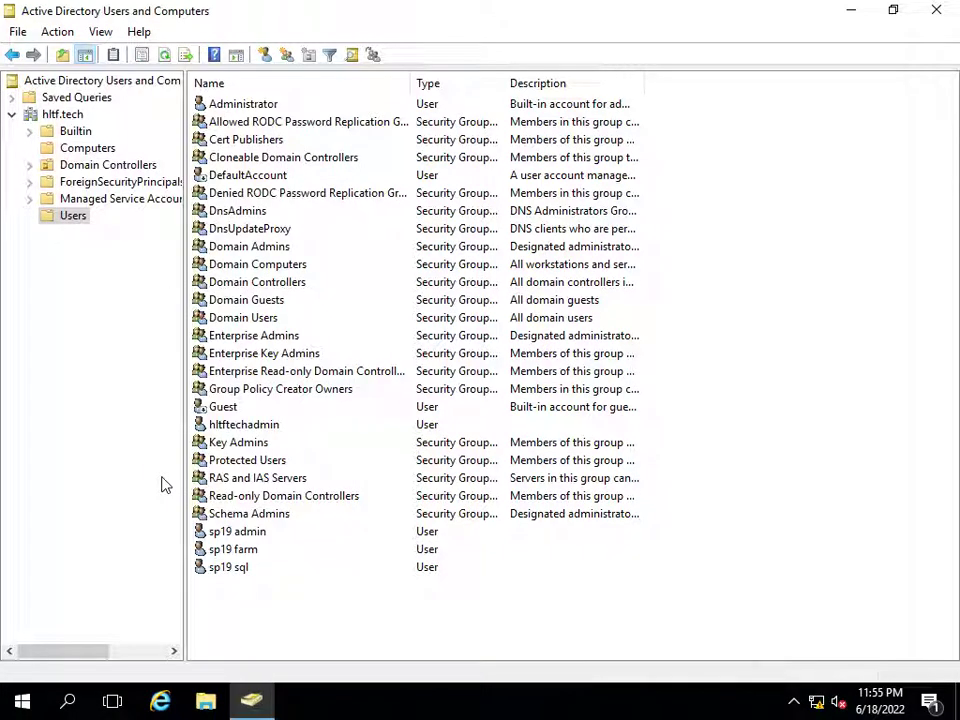
{"action": "left_click", "coordinate": [851, 10]}
{"action": "right_click", "coordinate": [492, 299]}
{"action": "left_click", "coordinate": [519, 350]}
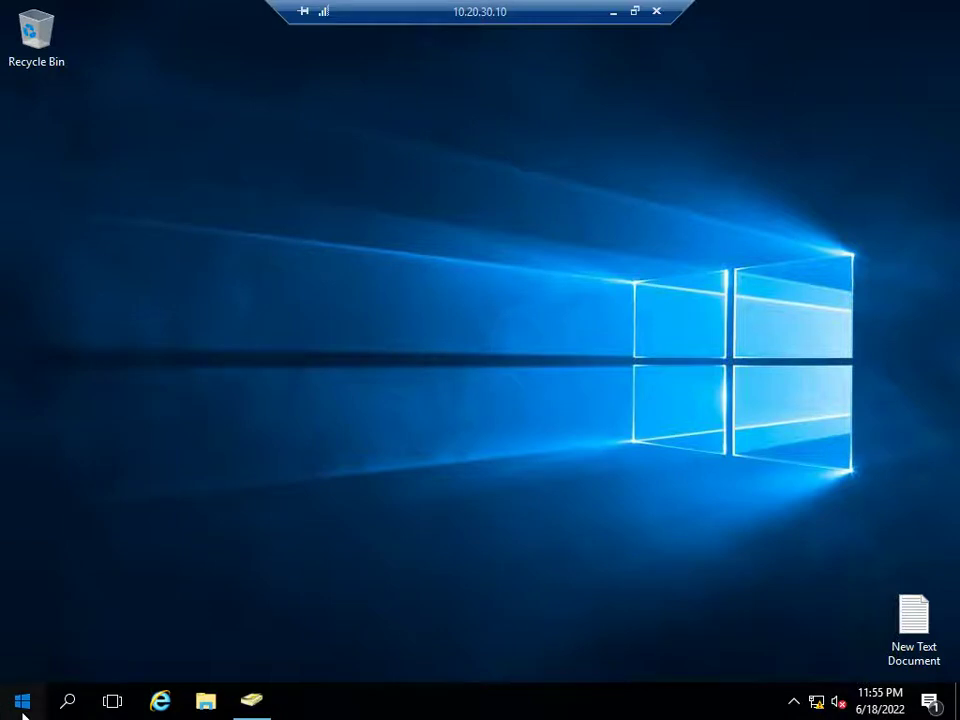
- Launch the DNS Manager desktop app from a Start search for dns
{"action": "left_click", "coordinate": [22, 701]}
{"action": "left_click", "coordinate": [361, 501]}
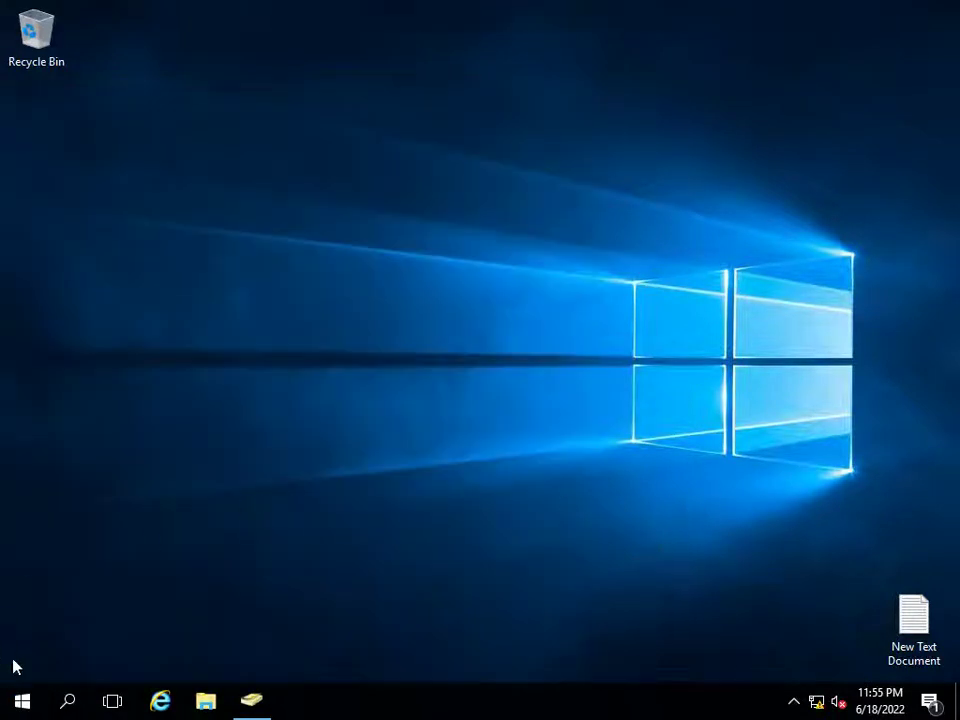
{"action": "left_click", "coordinate": [22, 701]}
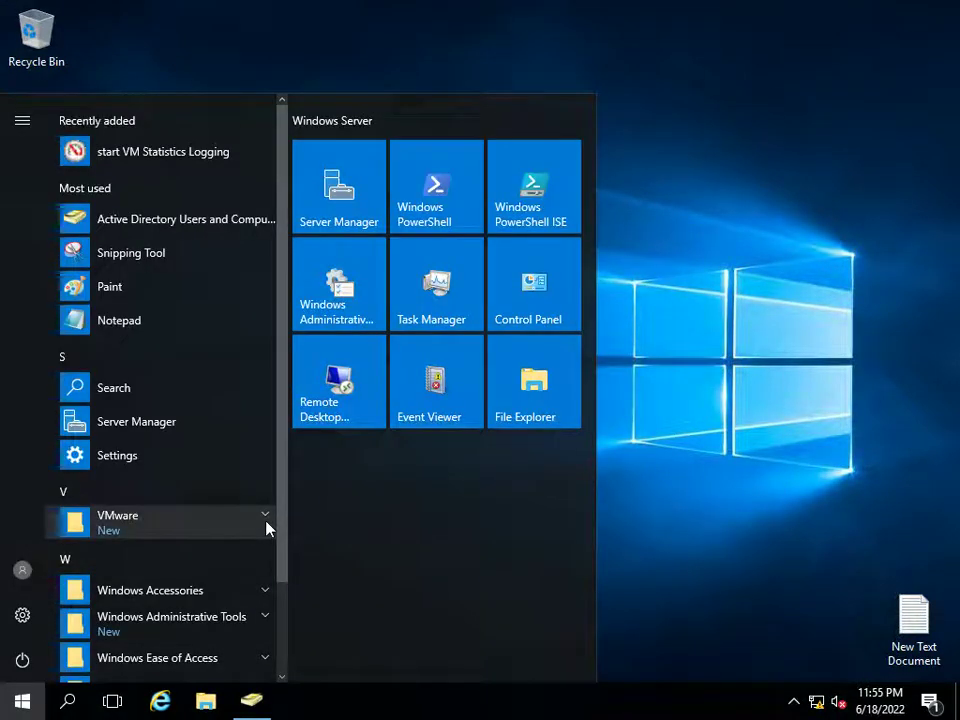
{"action": "type", "text": "dnsm"}
{"action": "key", "text": "BackSpace"}
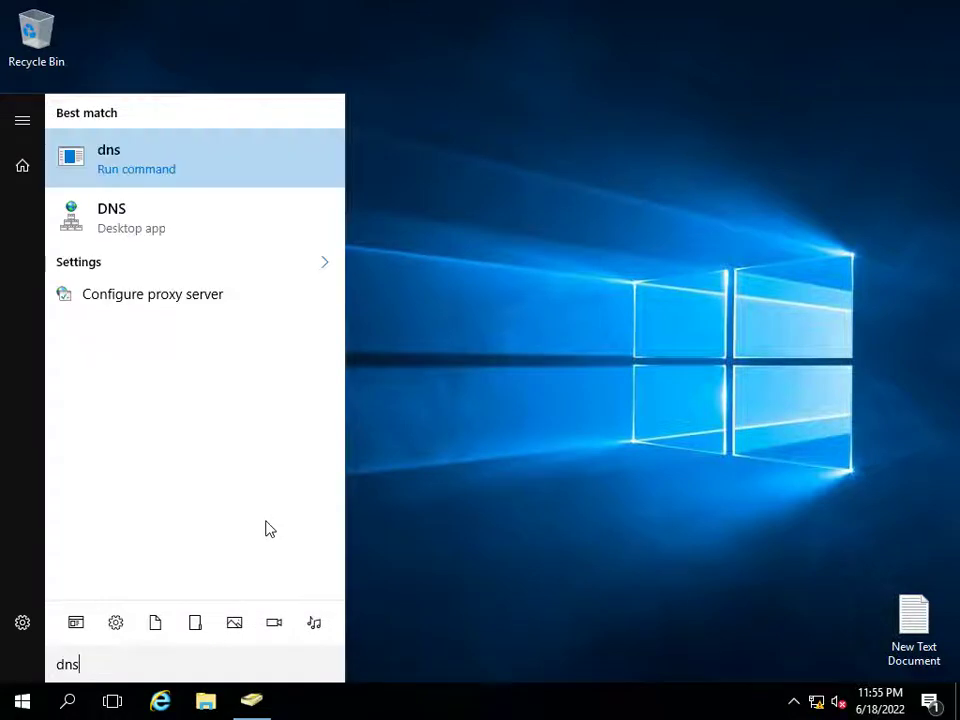
{"action": "key", "text": "Down"}
{"action": "type", "text": "\\"}
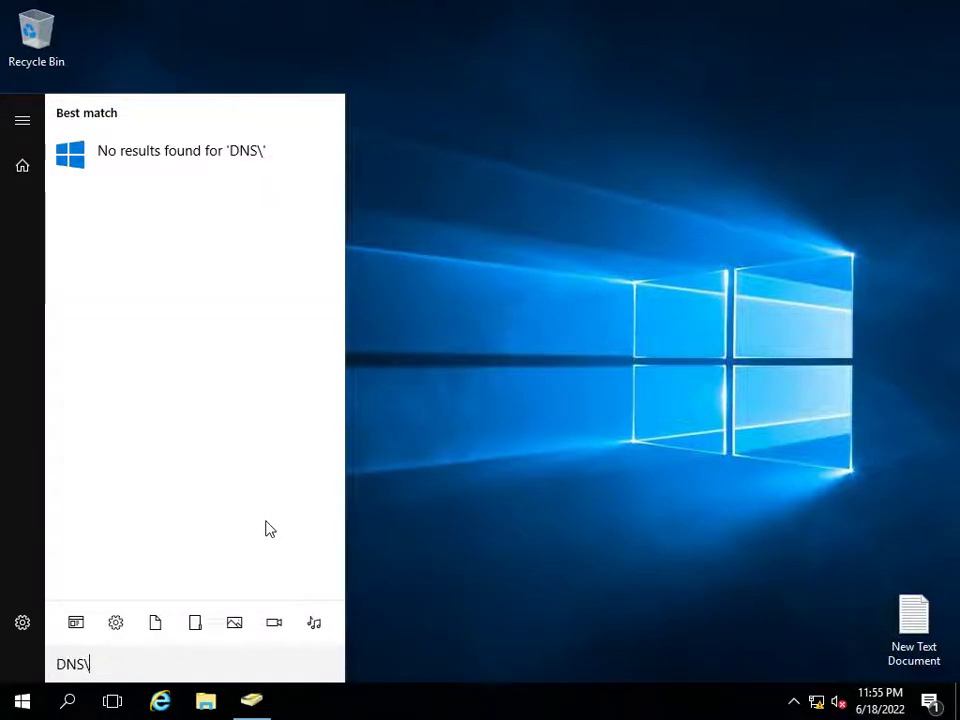
{"action": "key", "text": "BackSpace"}
{"action": "key", "text": "Return"}
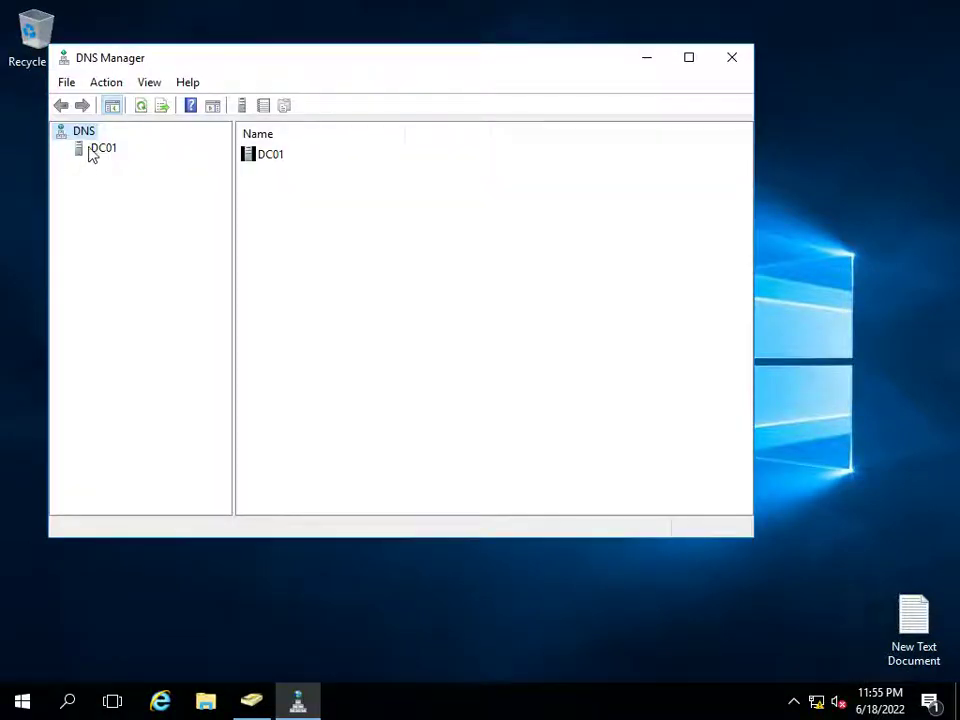
- Expand DC01 Forward Lookup Zones to hltf.tech and select host DB (10.20.30.11)
{"action": "left_click", "coordinate": [95, 152]}
{"action": "right_click", "coordinate": [93, 150]}
{"action": "key", "text": "Escape"}
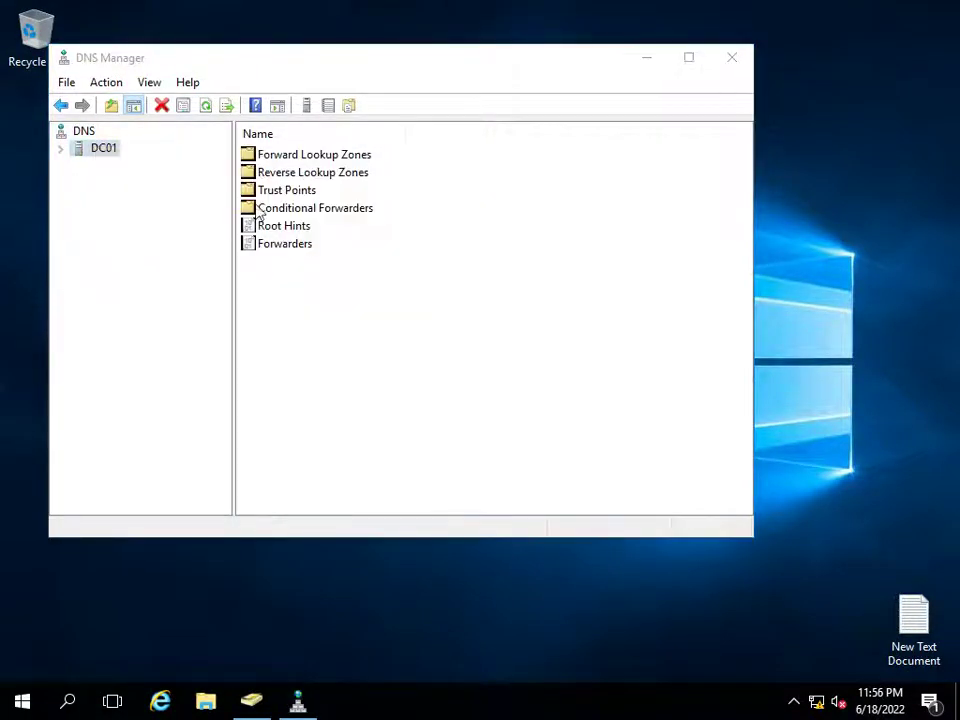
{"action": "double_click", "coordinate": [274, 163]}
{"action": "left_click", "coordinate": [690, 58]}
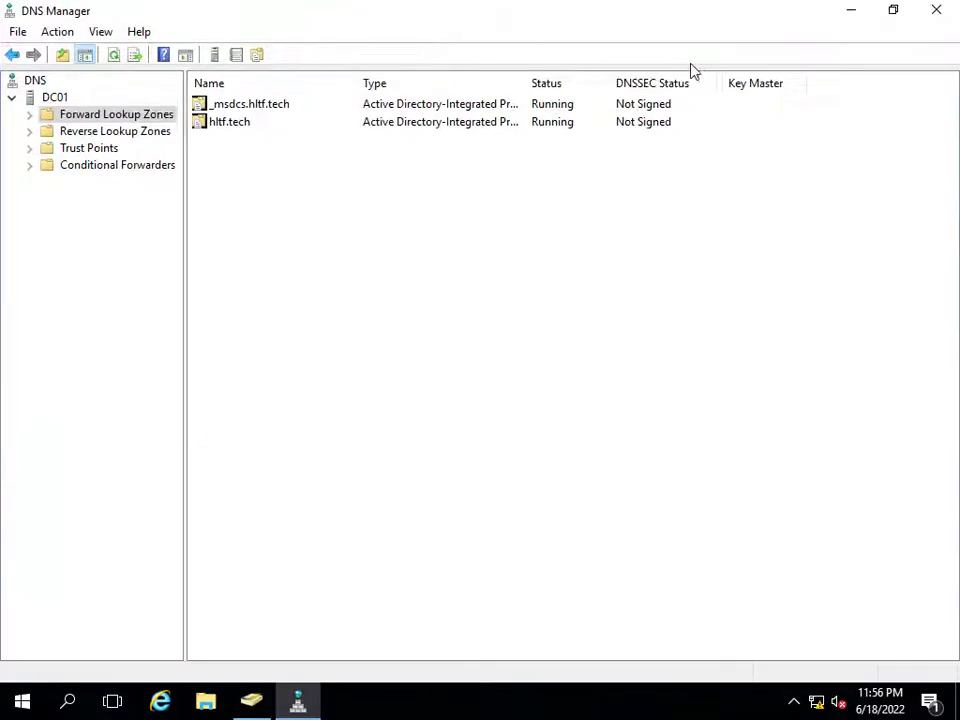
{"action": "double_click", "coordinate": [204, 122]}
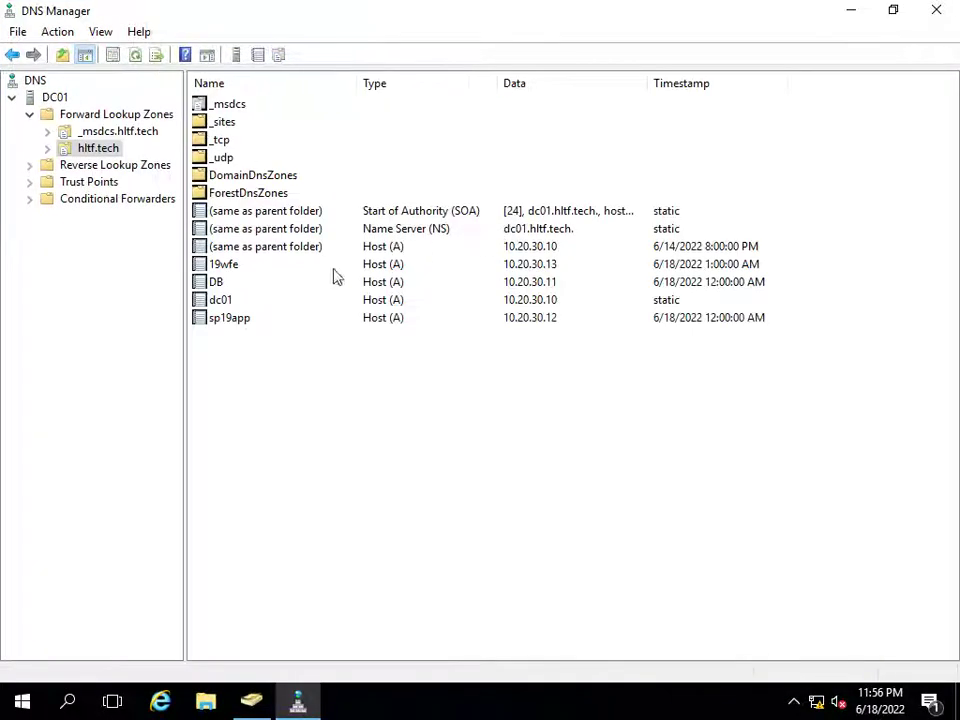
{"action": "left_click", "coordinate": [229, 284]}
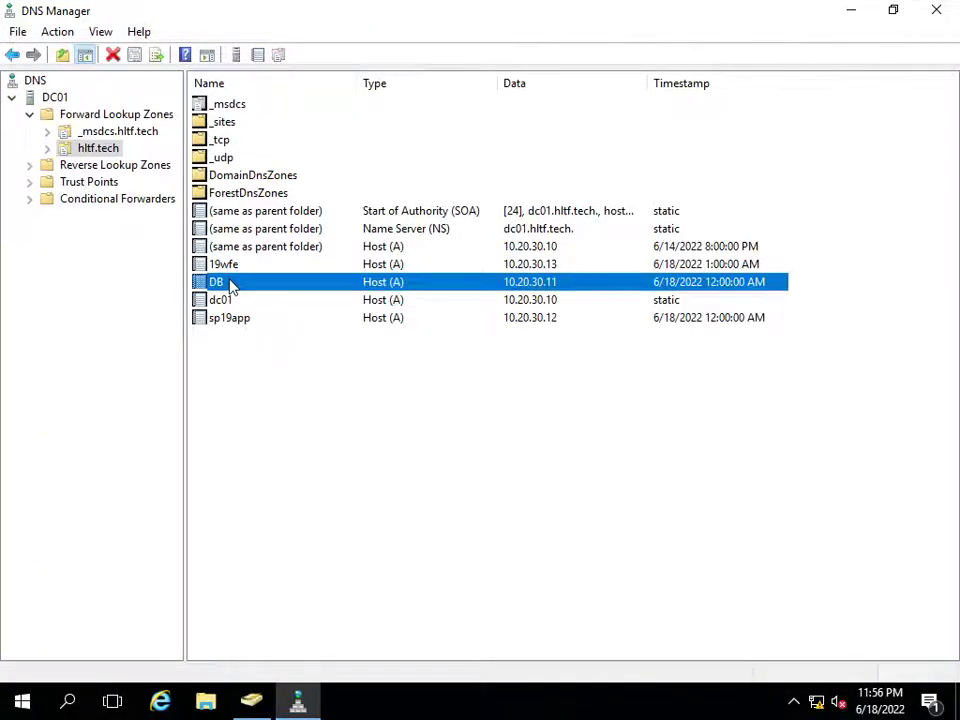
- Start a new primary, AD-integrated IPv4 reverse lookup zone replicated to all domain DNS servers
{"action": "left_click", "coordinate": [84, 168]}
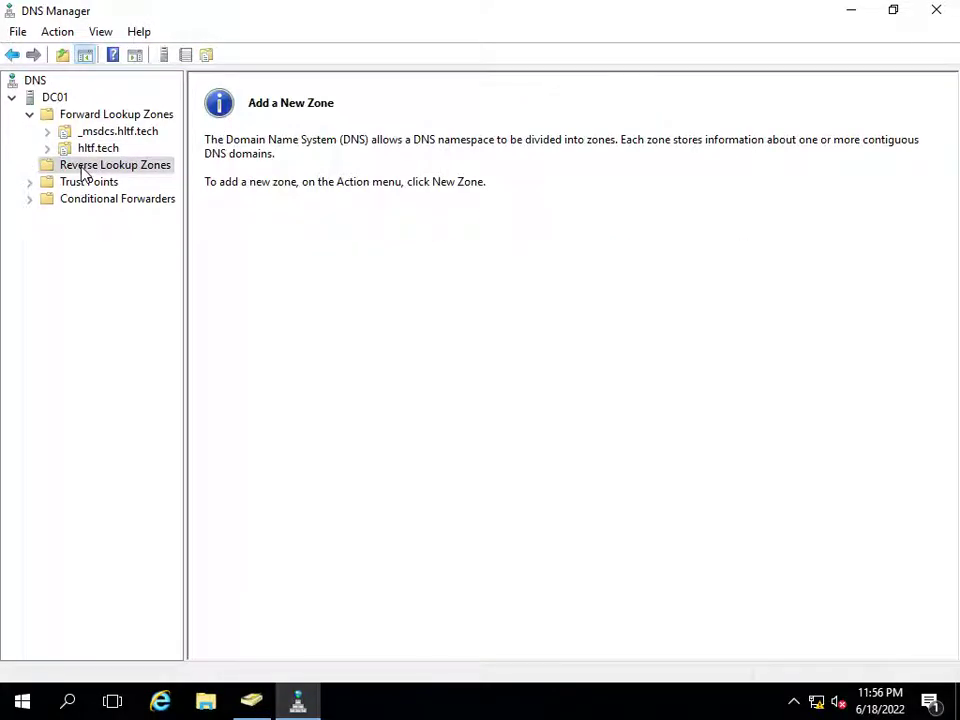
{"action": "right_click", "coordinate": [84, 170]}
{"action": "left_click", "coordinate": [111, 182]}
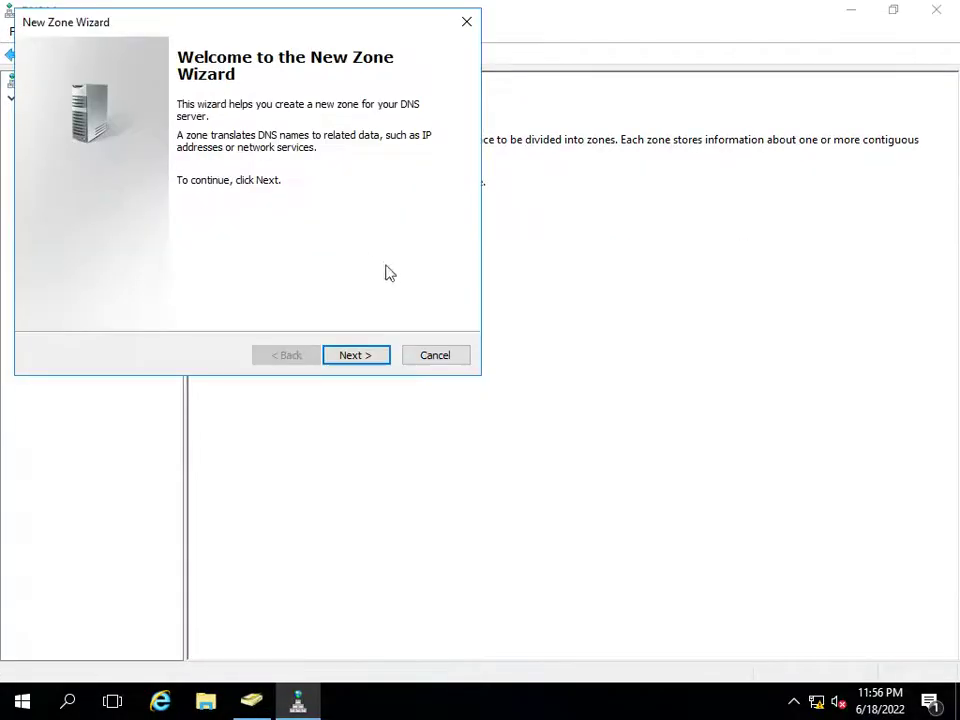
{"action": "left_click", "coordinate": [368, 358]}
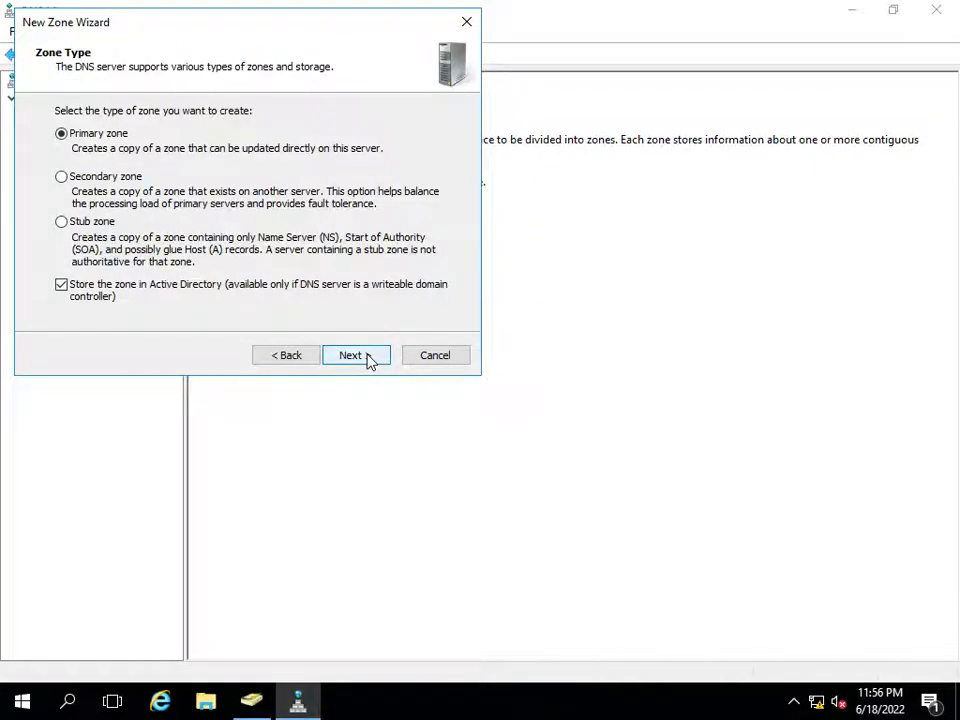
{"action": "left_click", "coordinate": [366, 357]}
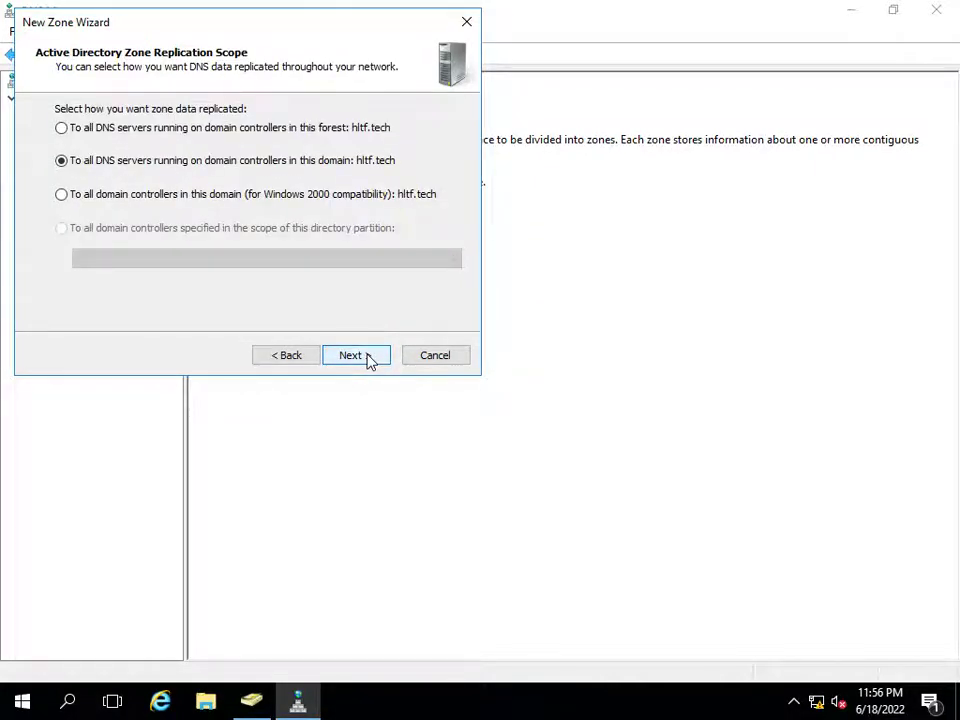
{"action": "left_click", "coordinate": [368, 358]}
{"action": "left_click", "coordinate": [368, 358]}
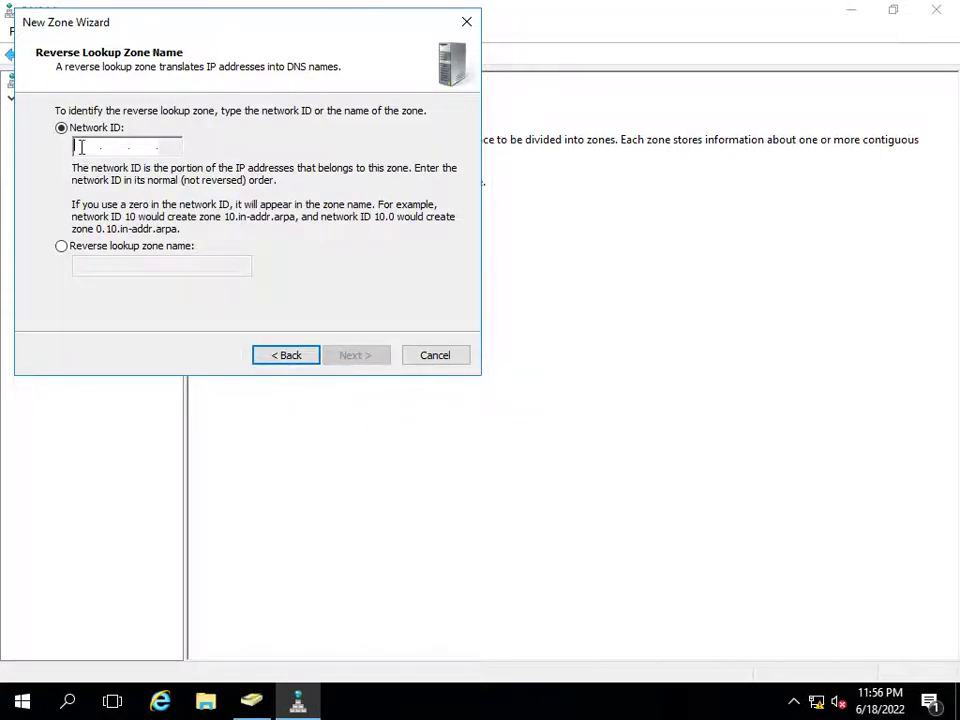
- Enter network ID 10.20.30, choose dynamic updates, finish, and open the 30.20.10.in-addr.arpa zone
{"action": "type", "text": "10.20.30."}
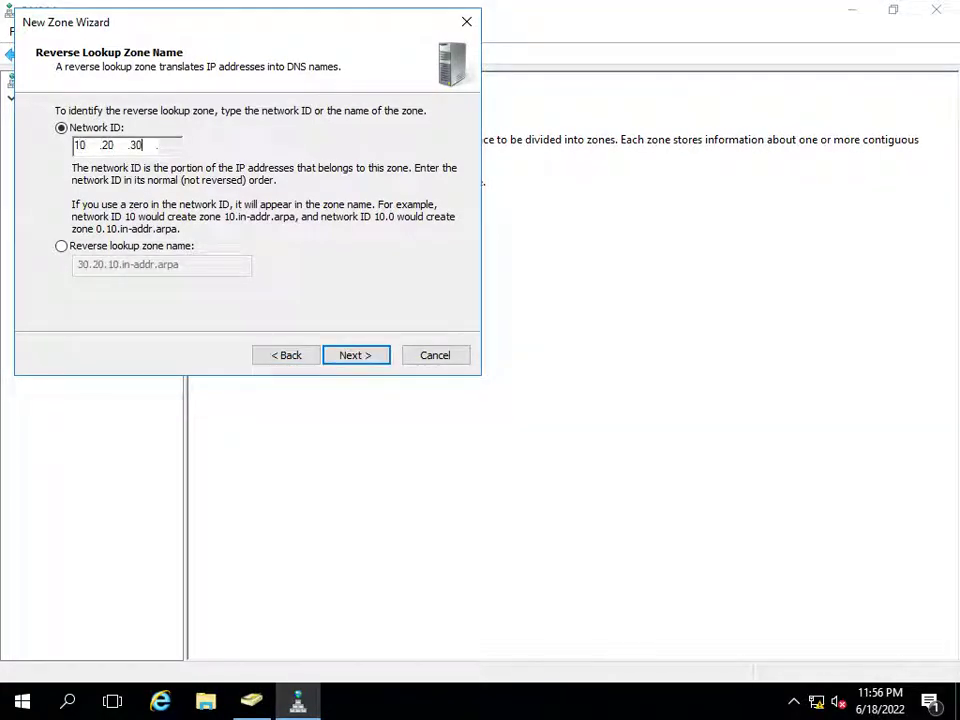
{"action": "left_click", "coordinate": [353, 359]}
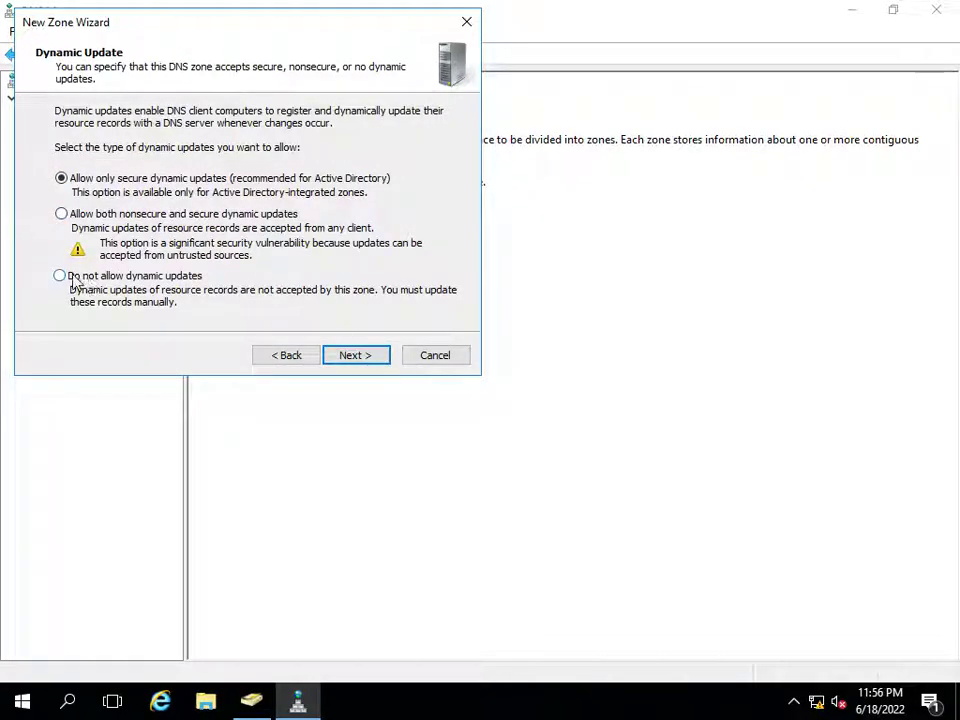
{"action": "left_click", "coordinate": [61, 214]}
{"action": "left_click", "coordinate": [352, 355]}
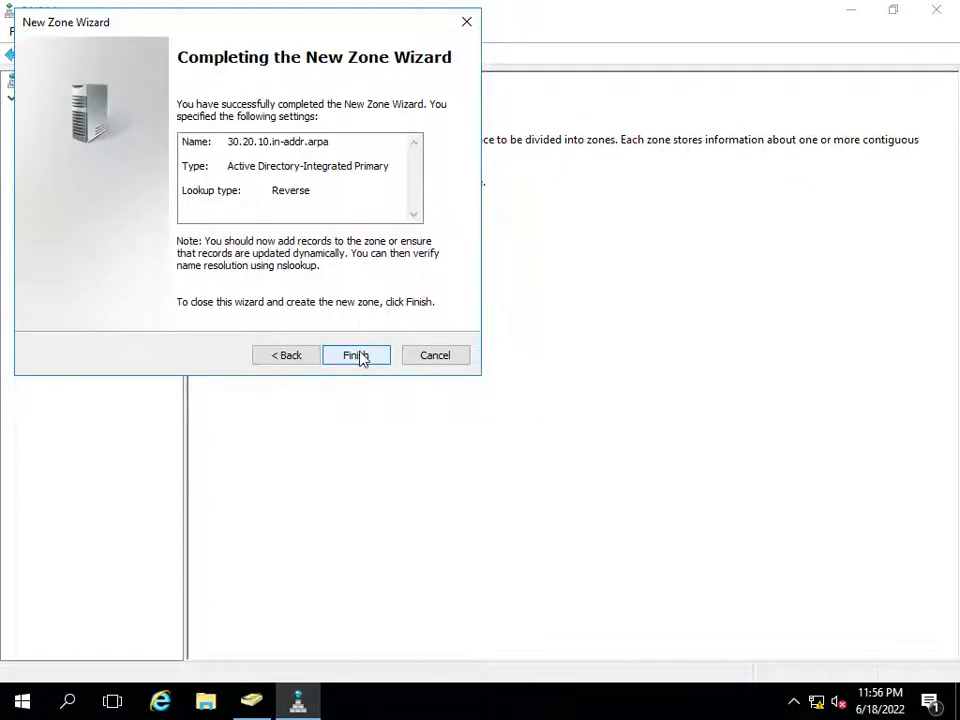
{"action": "left_click", "coordinate": [358, 358]}
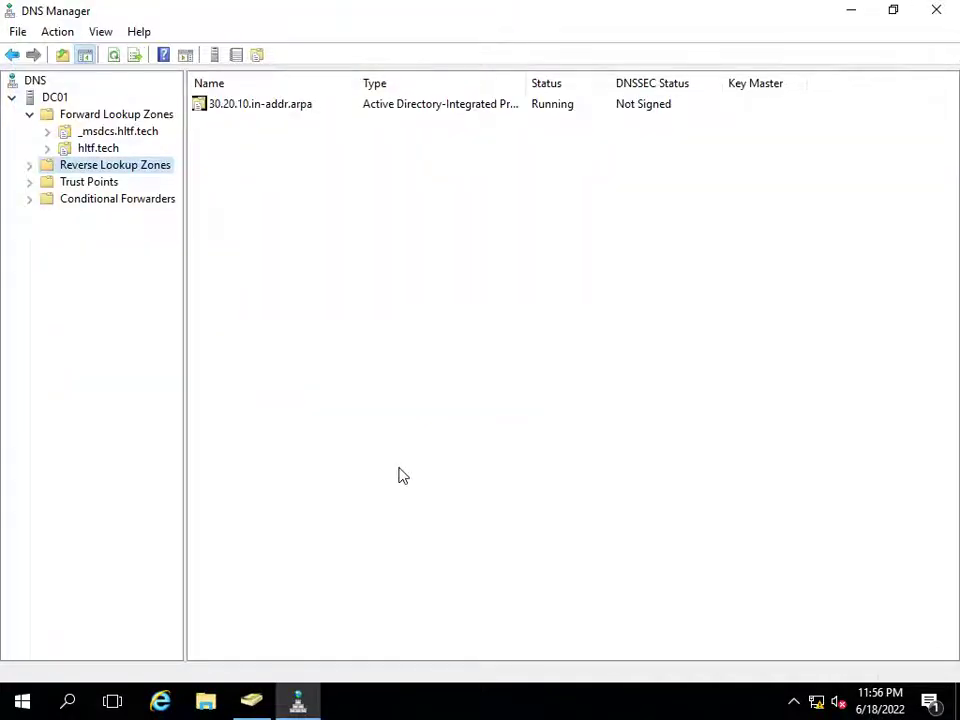
{"action": "double_click", "coordinate": [255, 106]}
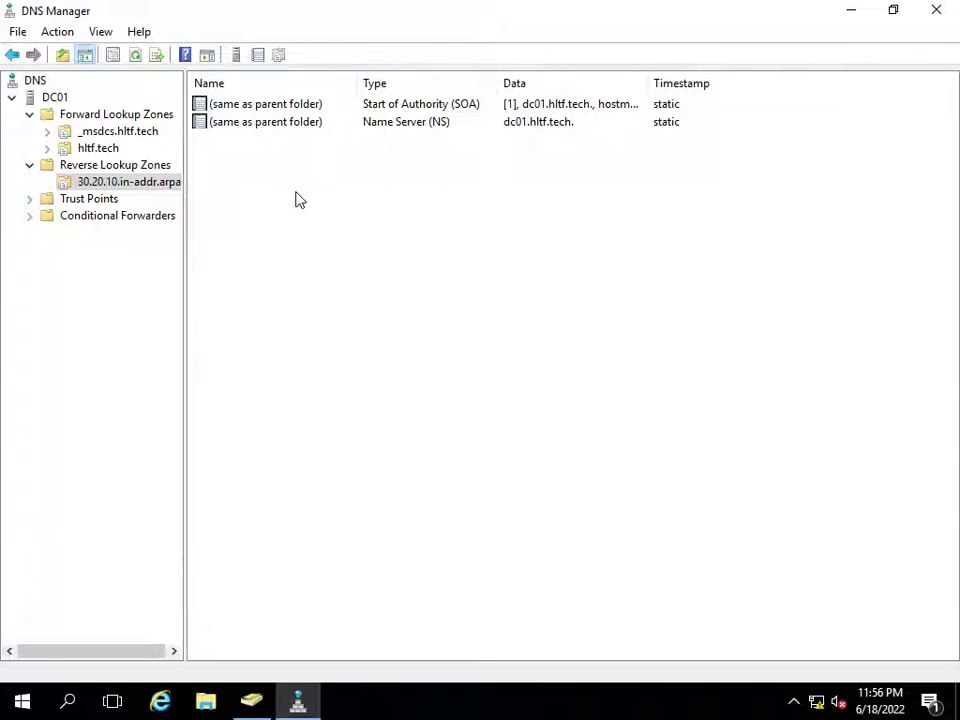
- Start a new pointer record in the reverse zone for host IP 10.20.30.11
{"action": "left_click", "coordinate": [29, 114]}
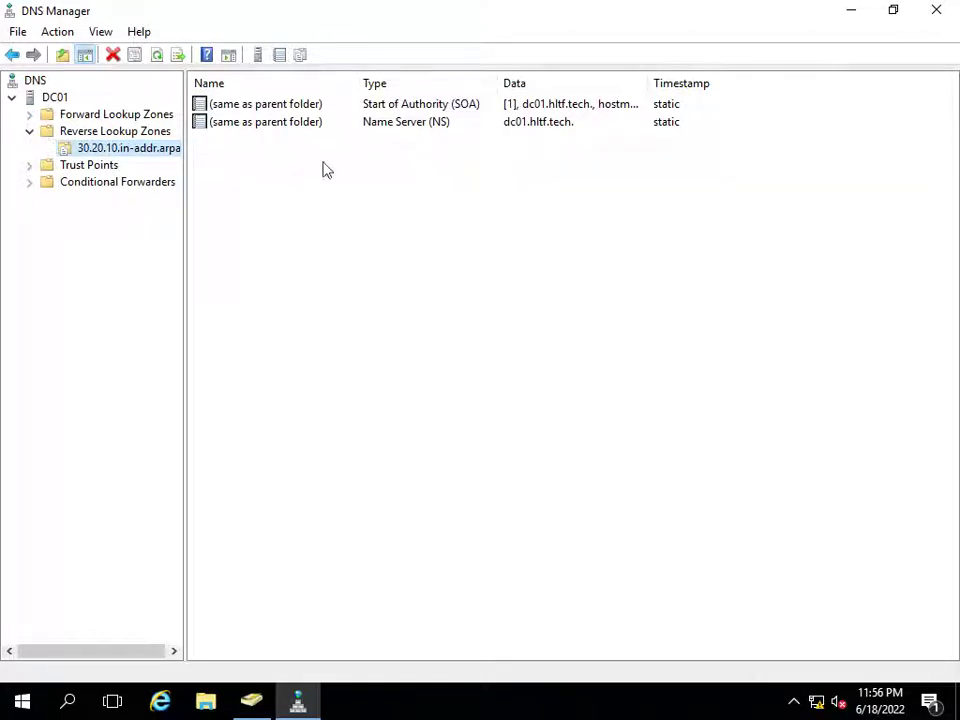
{"action": "right_click", "coordinate": [244, 186]}
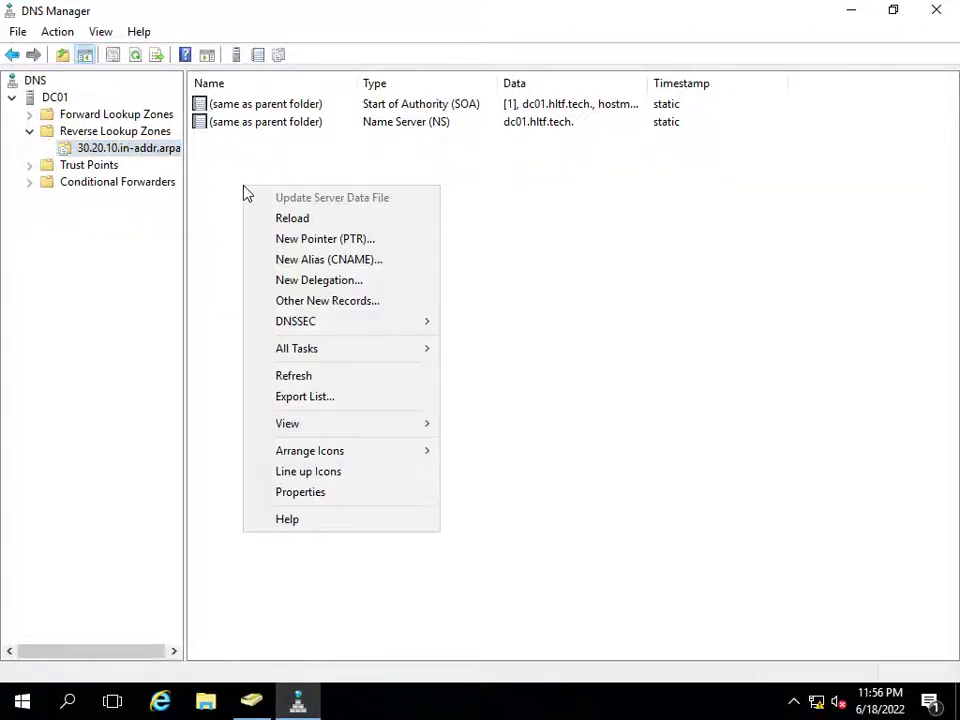
{"action": "left_click", "coordinate": [294, 240]}
{"action": "left_click", "coordinate": [387, 222]}
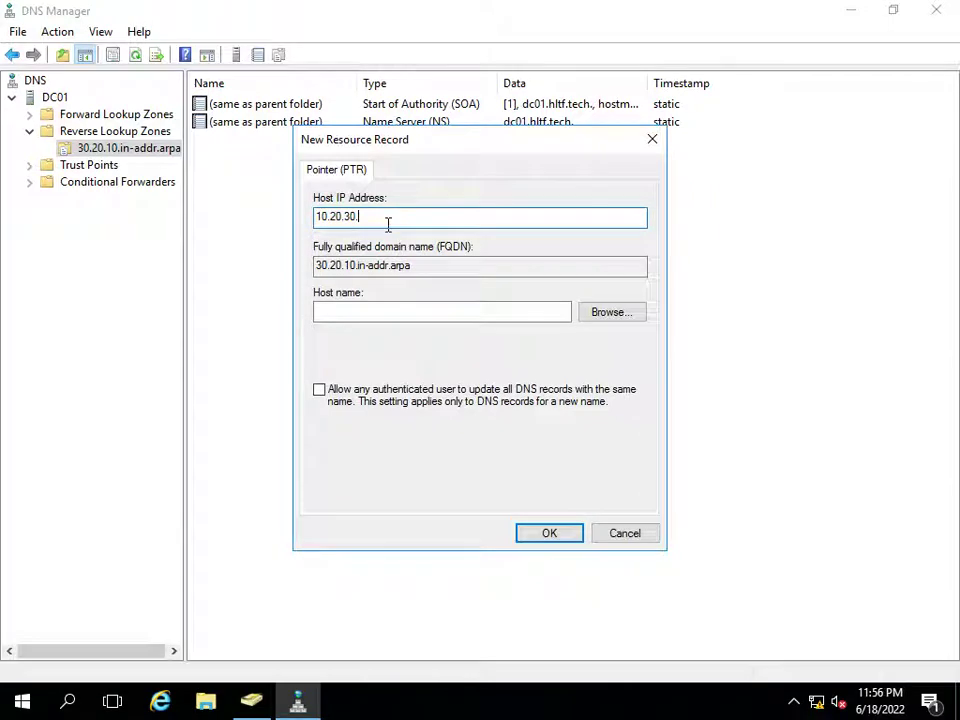
{"action": "type", "text": "11"}
{"action": "left_click", "coordinate": [413, 311]}
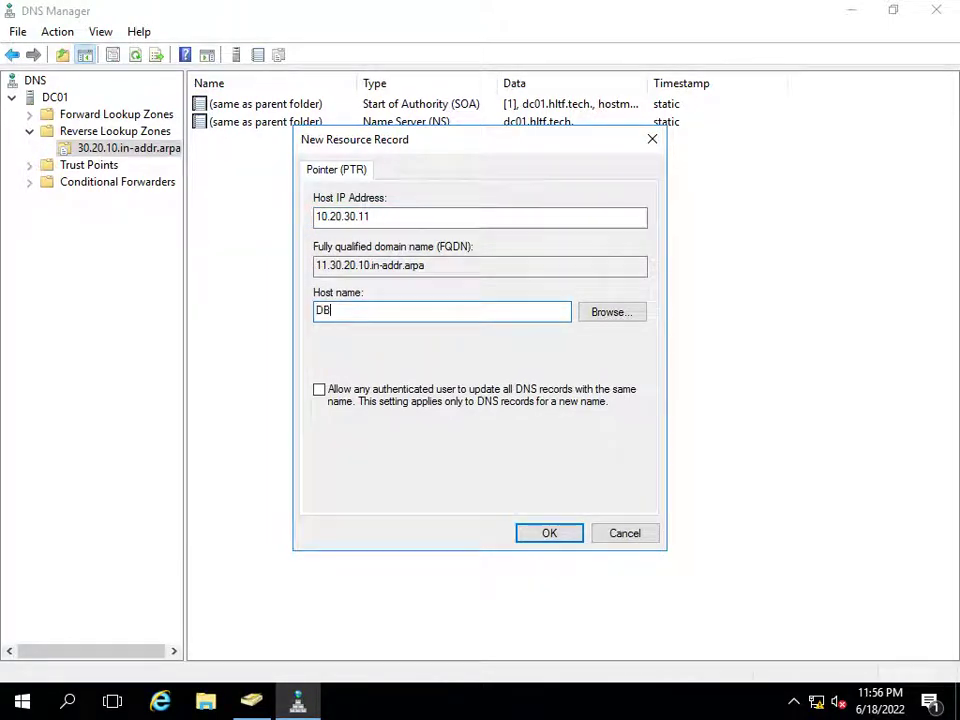
- Browse to the DB host record in hltf.tech and create the PTR pointing to DB.hltf.tech
{"action": "left_click", "coordinate": [586, 313]}
{"action": "double_click", "coordinate": [349, 292]}
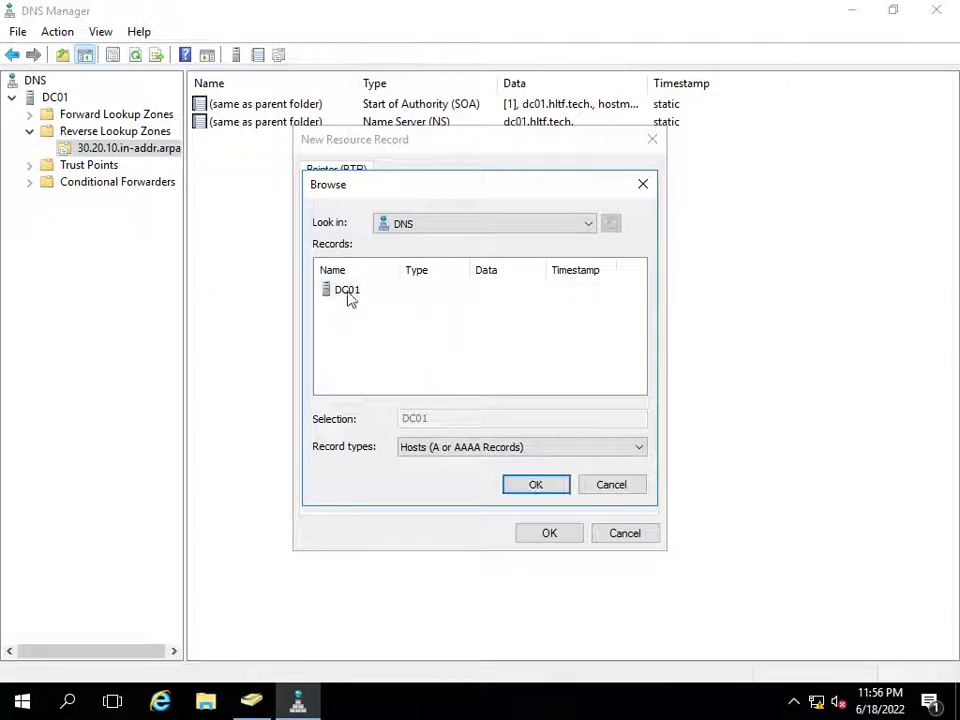
{"action": "double_click", "coordinate": [369, 292]}
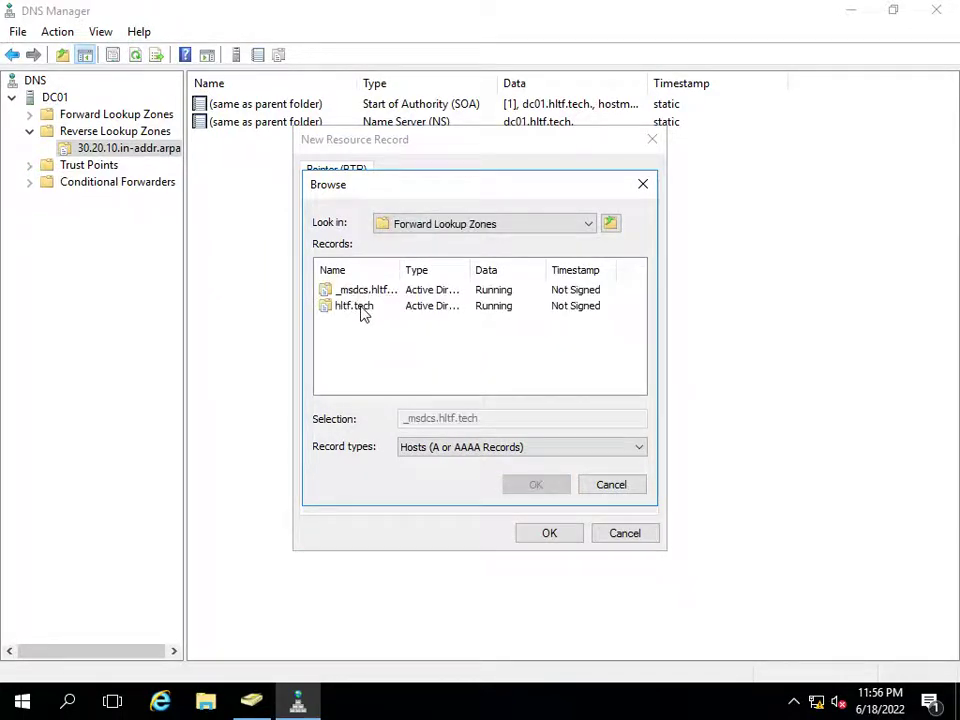
{"action": "double_click", "coordinate": [362, 309]}
{"action": "scroll", "coordinate": [471, 347], "scroll_direction": "down", "scroll_amount": 2}
{"action": "left_click", "coordinate": [372, 355]}
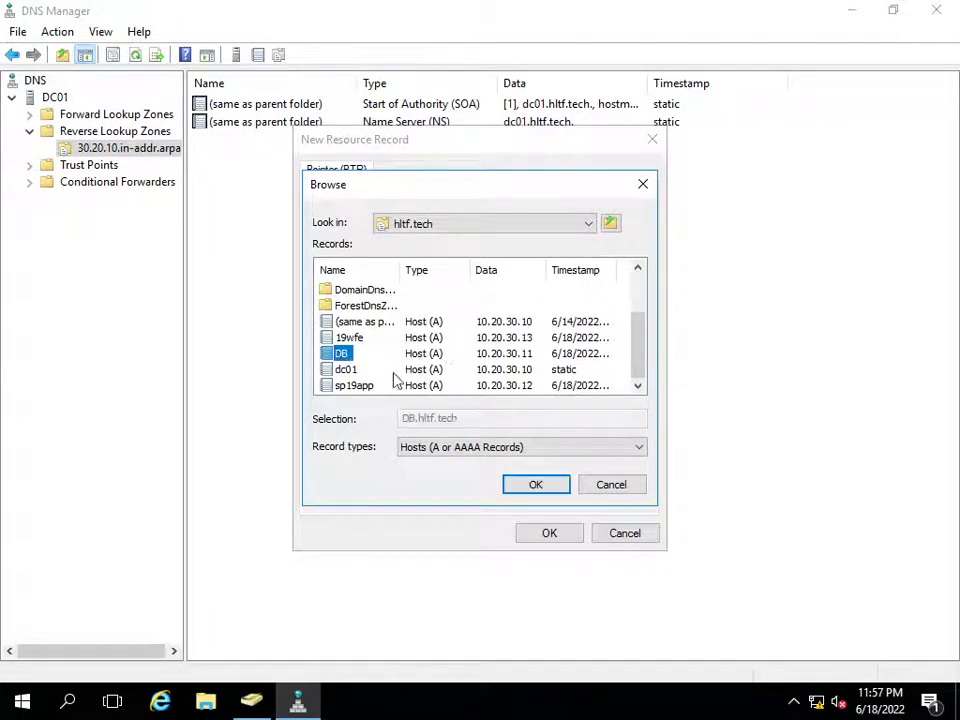
{"action": "left_click", "coordinate": [535, 484]}
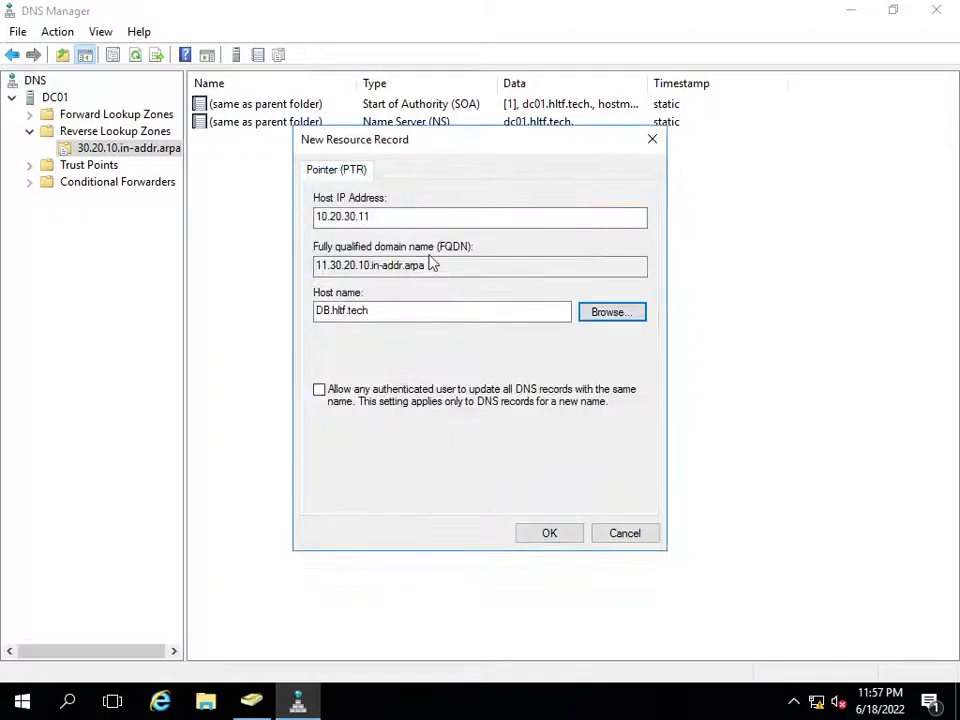
{"action": "left_click", "coordinate": [545, 534]}
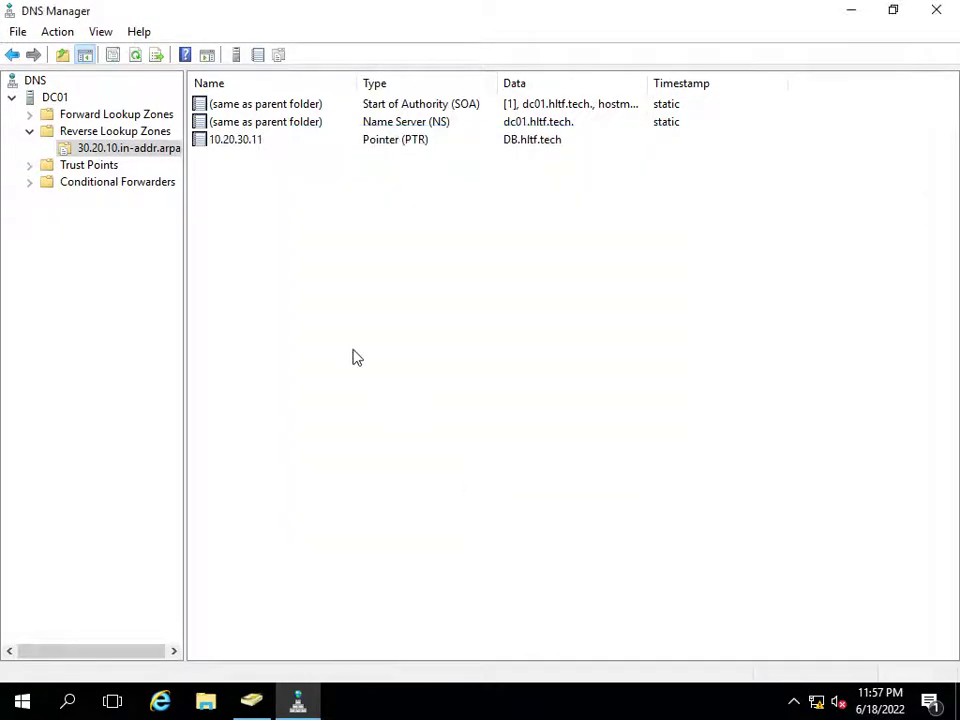
- Open Command Prompt and run gpupdate /force on the domain controller
{"action": "key", "text": "super"}
{"action": "type", "text": "cmd"}
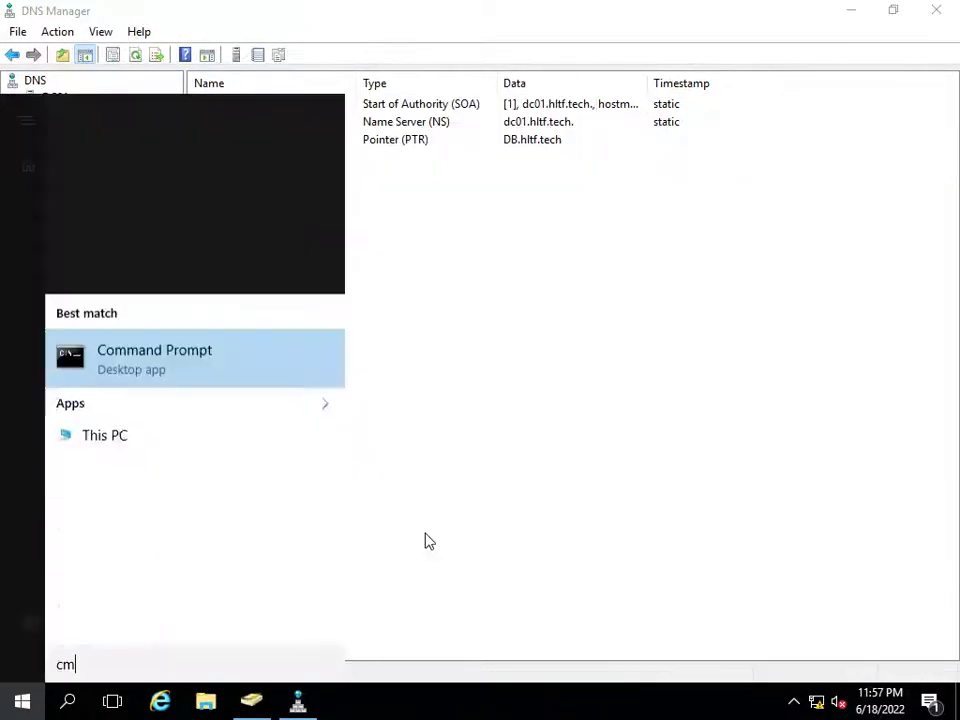
{"action": "key", "text": "Return"}
{"action": "type", "text": "gpupdate "}
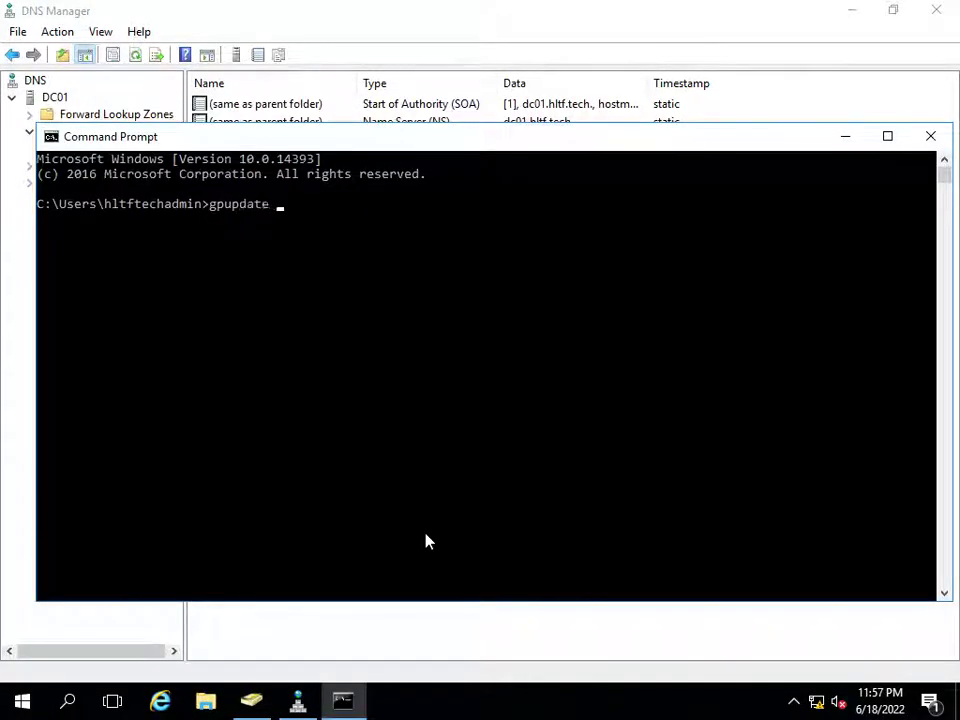
{"action": "type", "text": "/force"}
{"action": "key", "text": "Return"}
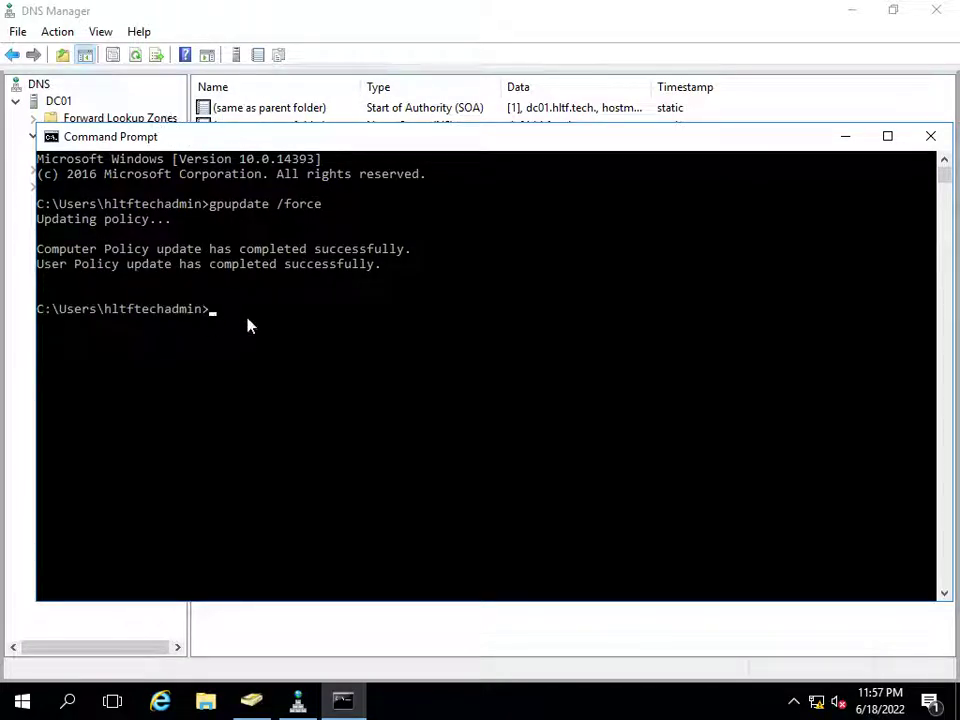
- Query 10.20.30.11 in nslookup to confirm it resolves to DB.hltf.tech, then exit nslookup
{"action": "type", "text": "nslookup"}
{"action": "key", "text": "Return"}
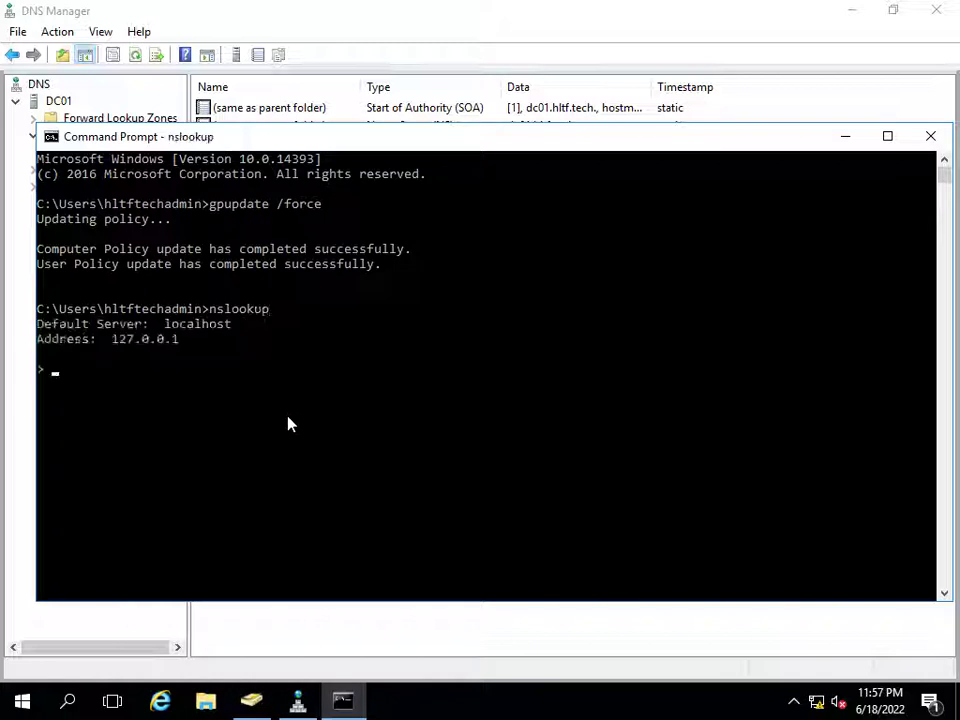
{"action": "type", "text": "10.20.30.11"}
{"action": "key", "text": "Return"}
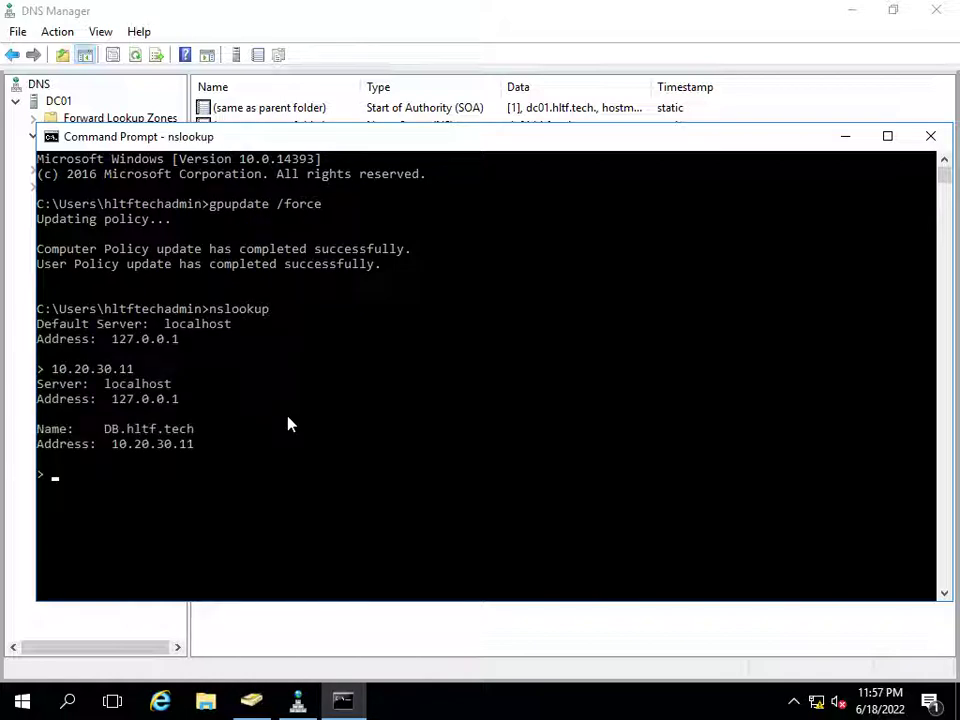
{"action": "key", "text": "ctrl+c"}
- Switch from the domain controller session to the 10.20.30.11 server's Remote Desktop
{"action": "mouse_move", "coordinate": [461, 9]}
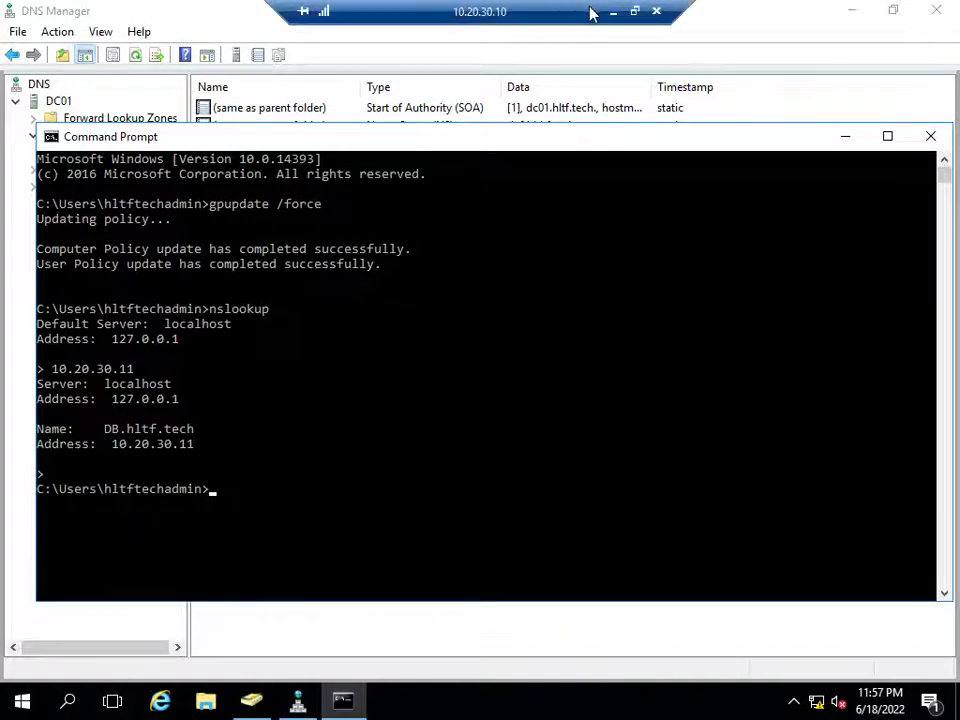
{"action": "left_click", "coordinate": [613, 11]}
{"action": "mouse_move", "coordinate": [529, 701]}
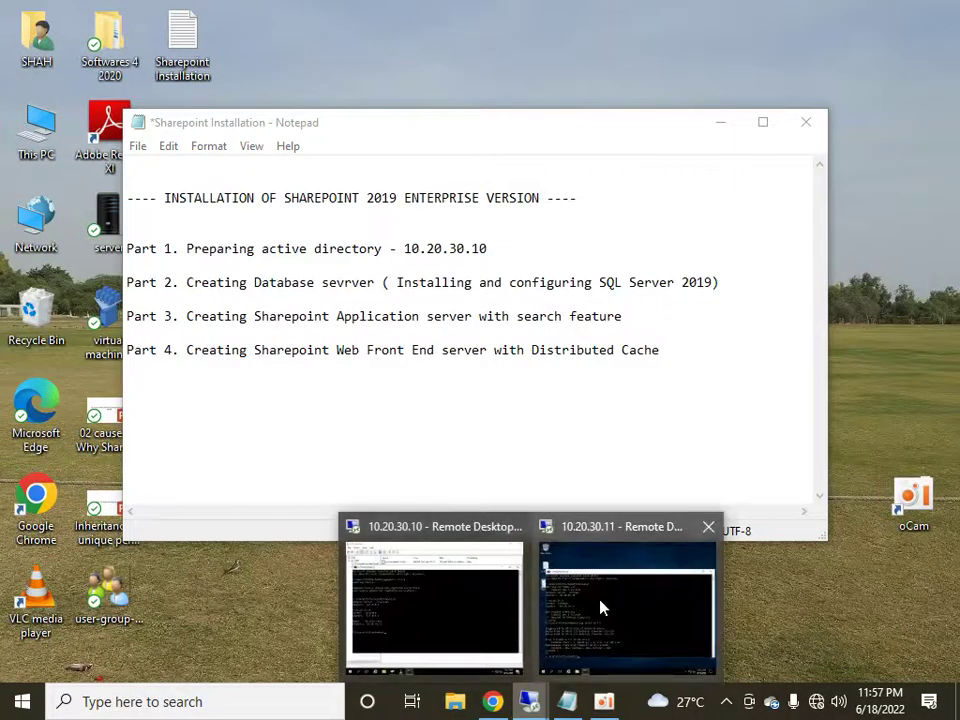
{"action": "left_click", "coordinate": [603, 607]}
- Run nslookup for 10.20.30.11 there until it resolves to DB.hltf.tech, then close Command Prompt
{"action": "key", "text": "Up"}
{"action": "key", "text": "Up"}
{"action": "key", "text": "Return"}
{"action": "type", "text": "10.20.30.11\\"}
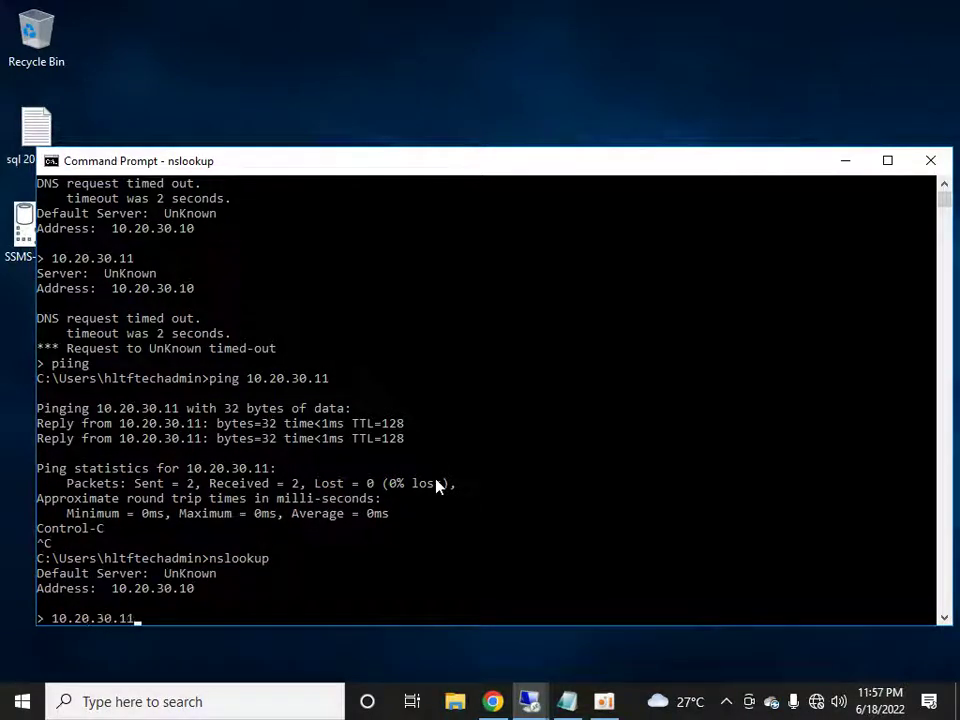
{"action": "key", "text": "Return"}
{"action": "key", "text": "Up"}
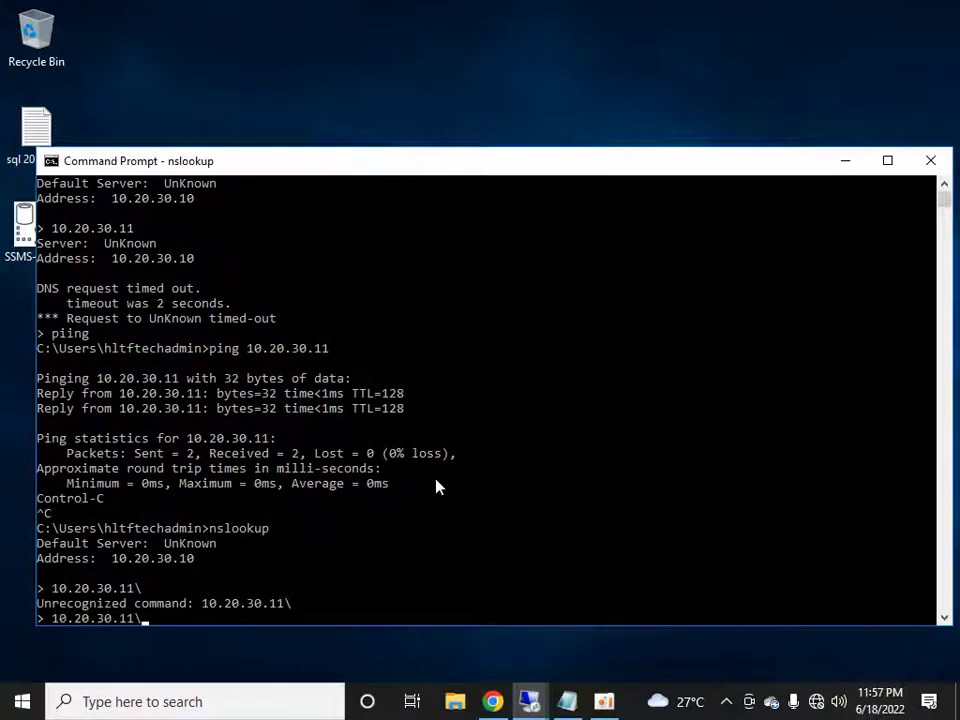
{"action": "key", "text": "Return"}
{"action": "key", "text": "Up"}
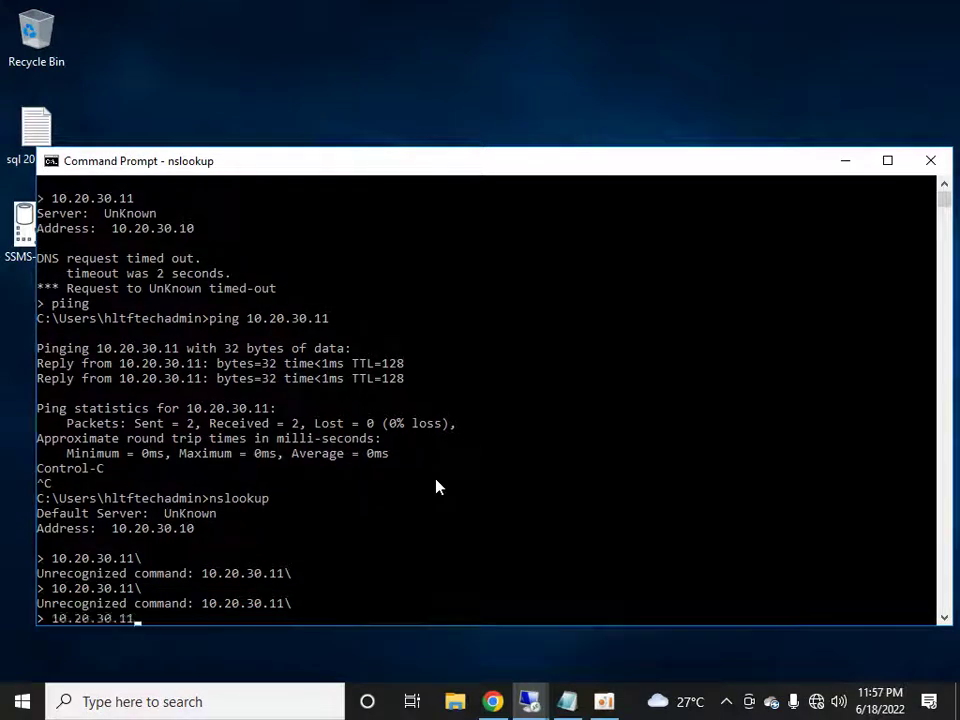
{"action": "key", "text": "Return"}
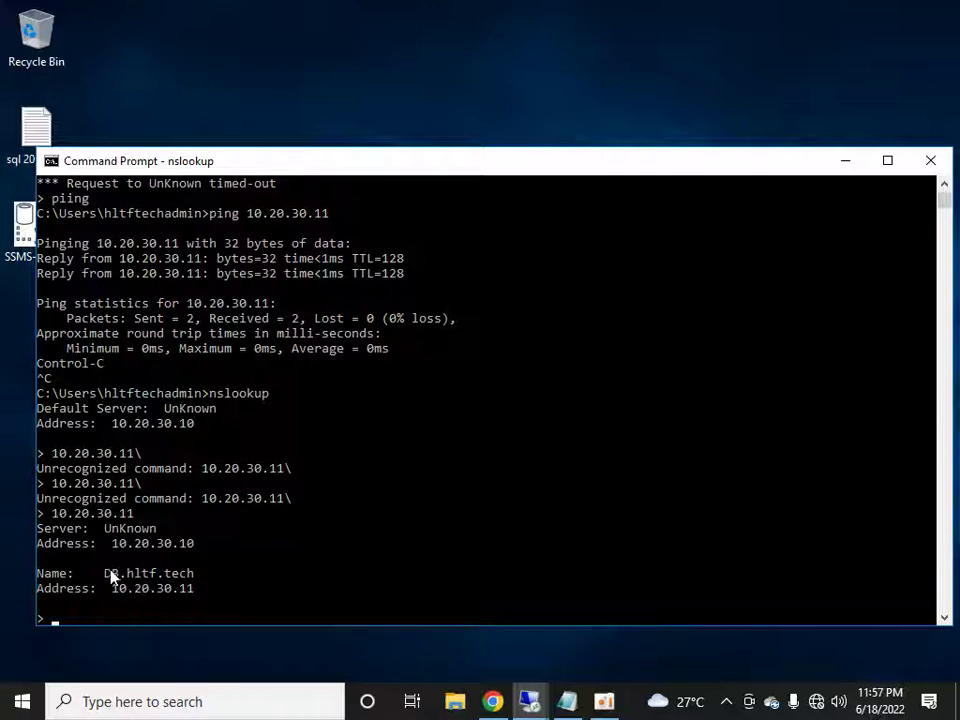
{"action": "left_click_drag", "start_coordinate": [581, 165], "coordinate": [583, 130]}
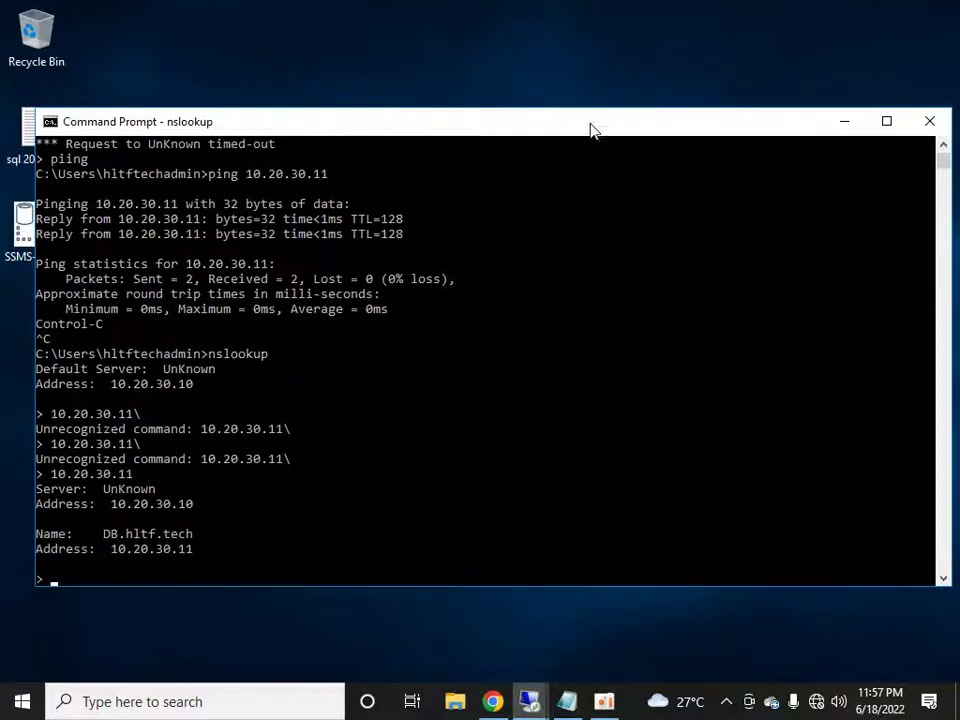
{"action": "left_click", "coordinate": [929, 124]}
- Ping 10.20.30.10 from Command Prompt, stop it, close the window, and refresh the desktop
{"action": "left_click", "coordinate": [22, 701]}
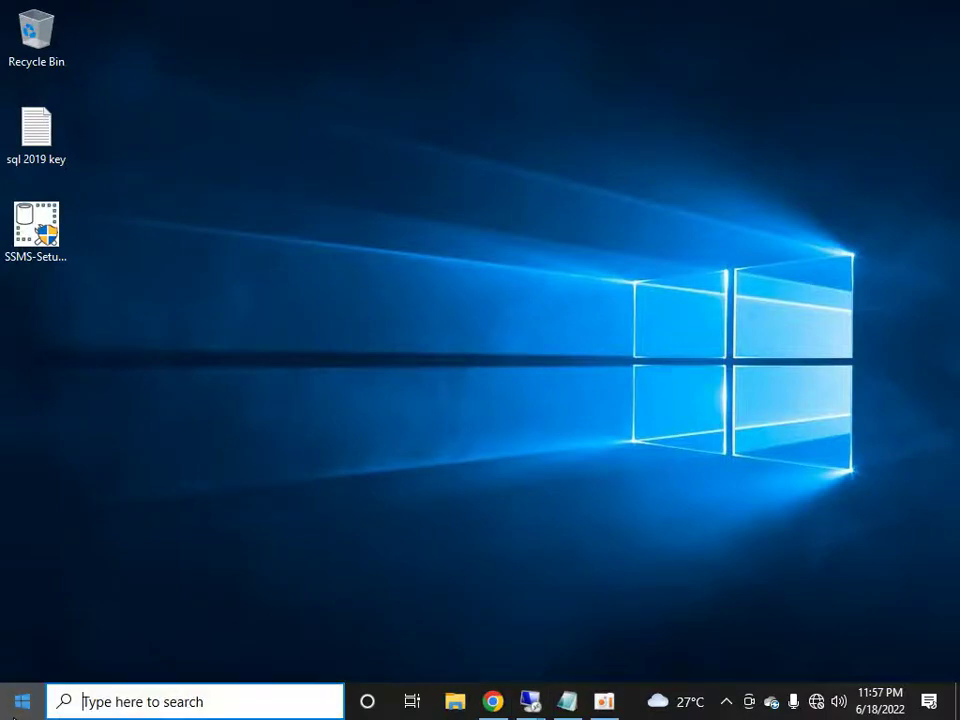
{"action": "type", "text": "cmd"}
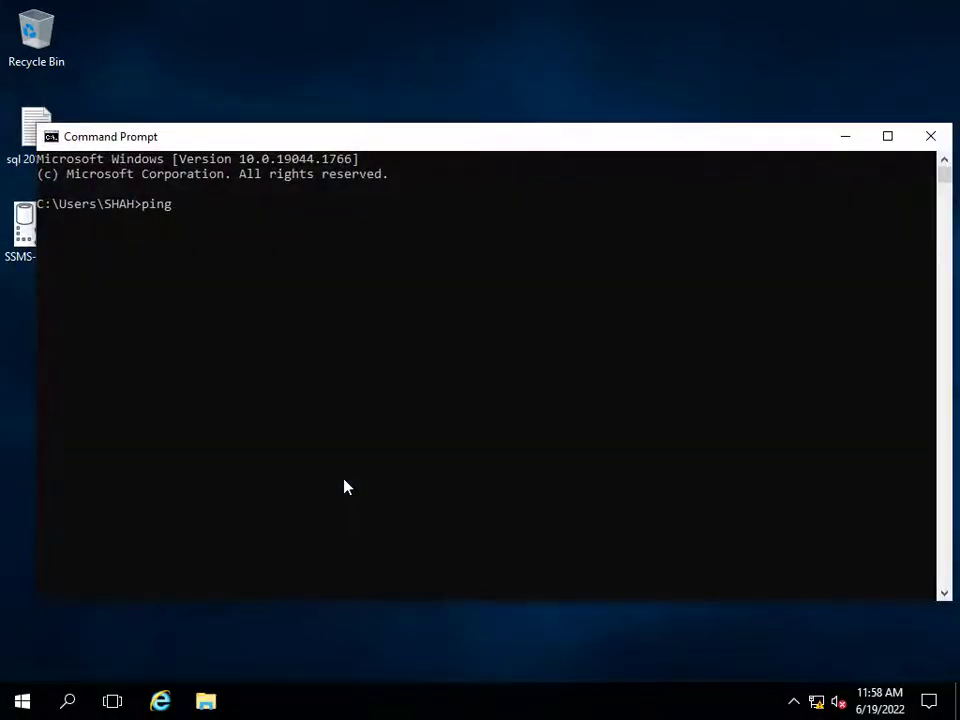
{"action": "type", "text": ".20.30.10"}
{"action": "key", "text": "Return"}
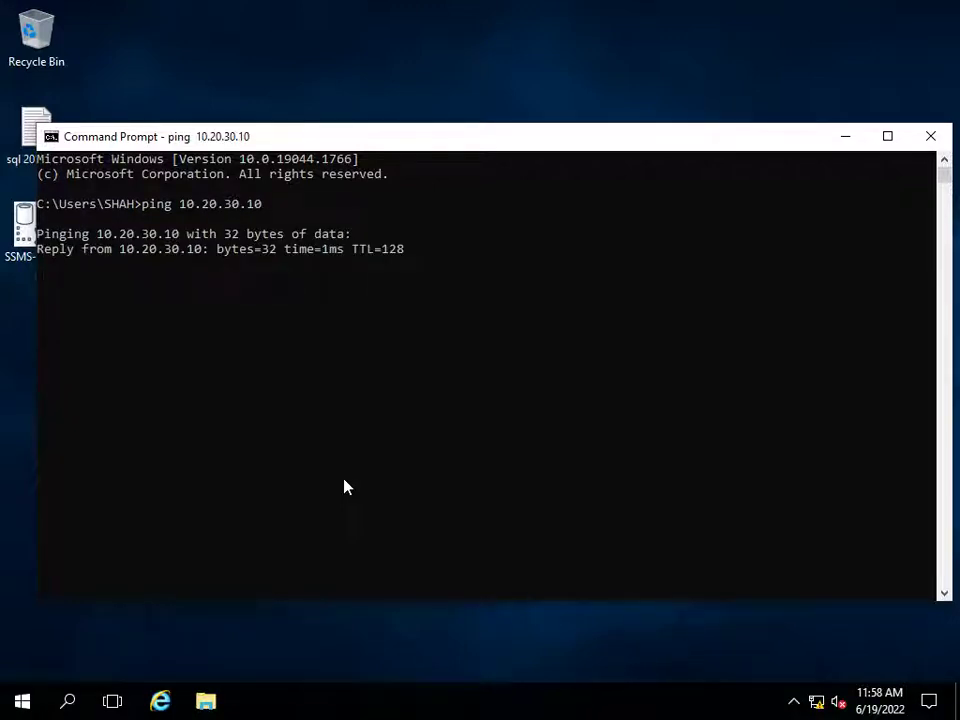
{"action": "key", "text": "ctrl+c"}
{"action": "left_click", "coordinate": [929, 137]}
{"action": "right_click", "coordinate": [670, 241]}
{"action": "left_click", "coordinate": [709, 297]}
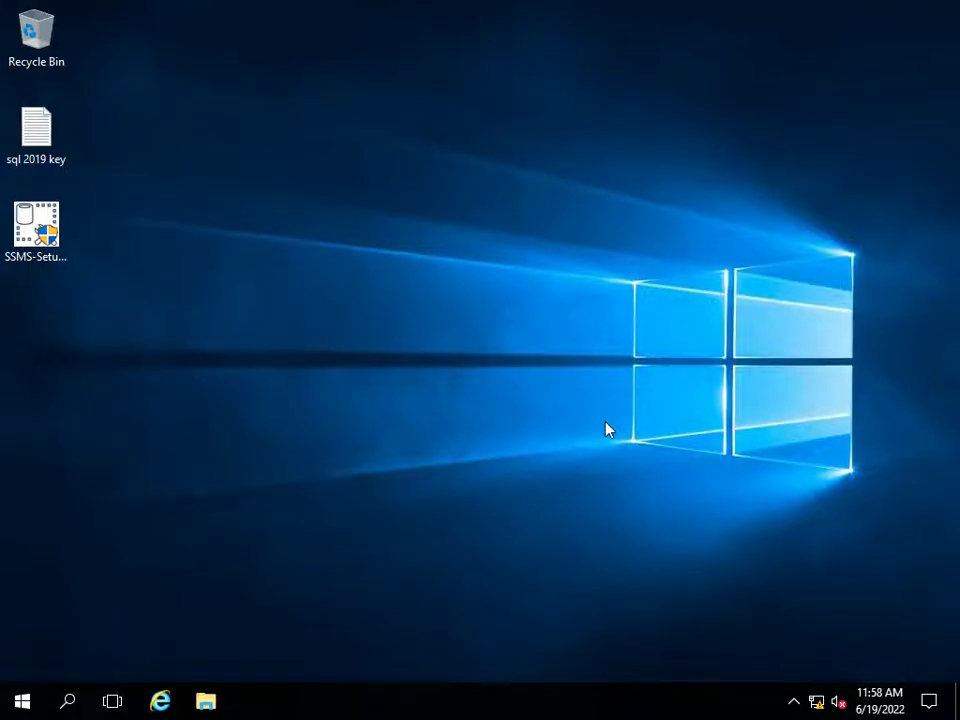
{"action": "left_click", "coordinate": [24, 701]}
- Open Edit local users and groups, then the Administrators group properties, and begin adding members
{"action": "left_click", "coordinate": [25, 703]}
{"action": "type", "text": "local"}
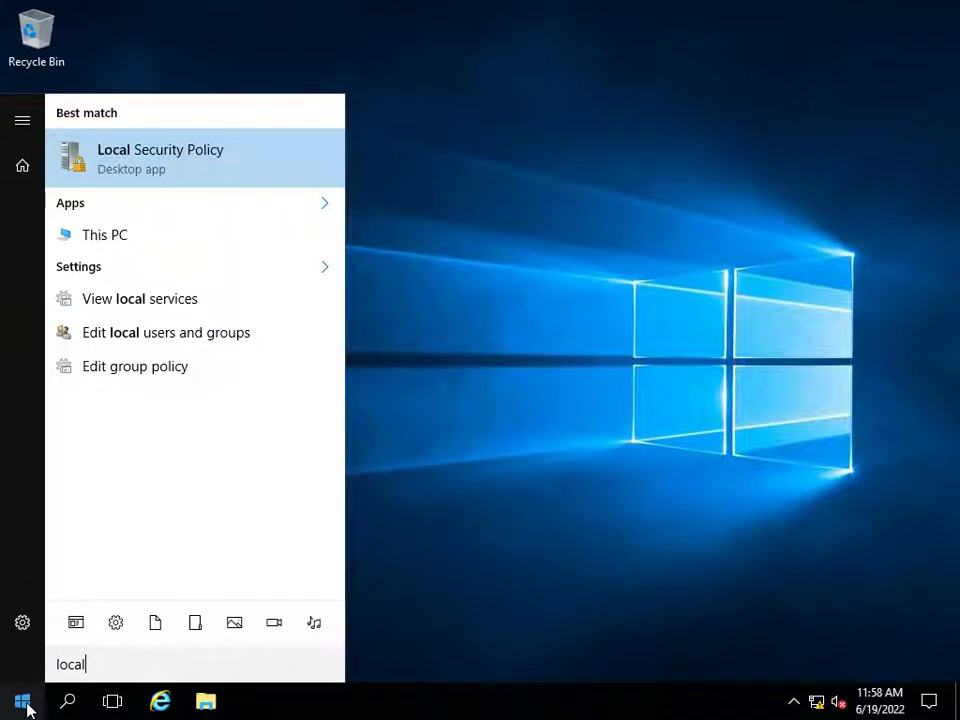
{"action": "key", "text": "Down"}
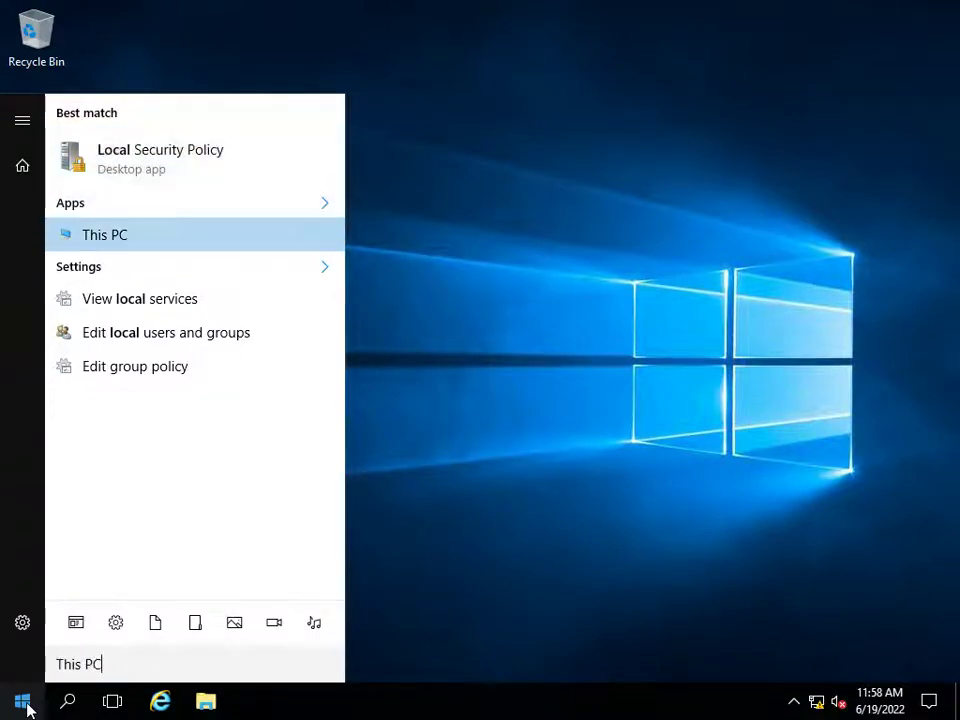
{"action": "key", "text": "Down"}
{"action": "key", "text": "Down"}
{"action": "key", "text": "Return"}
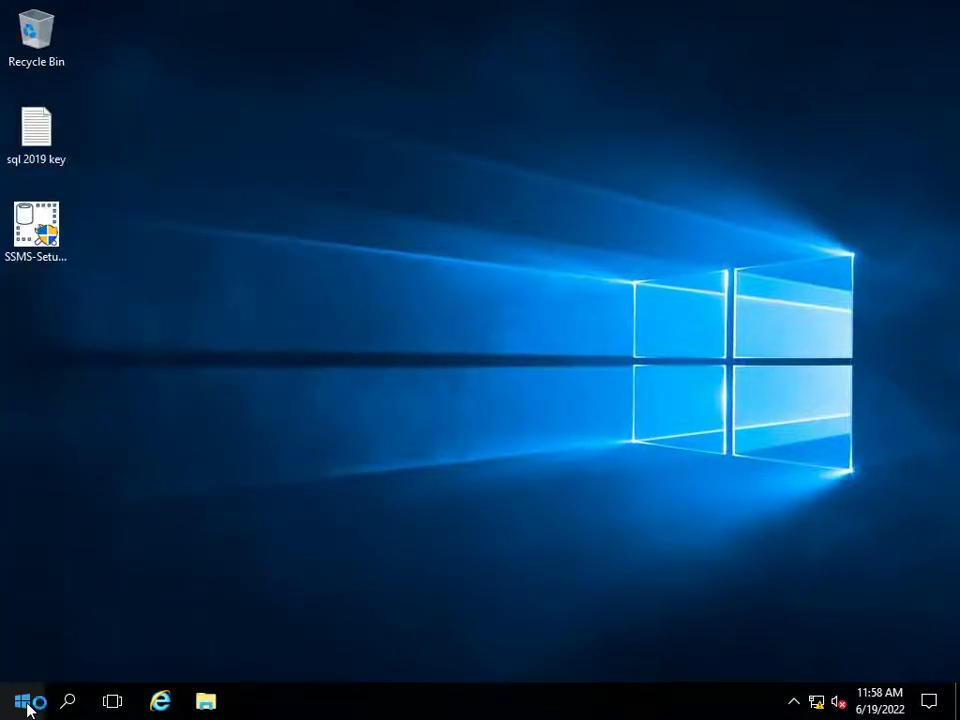
{"action": "double_click", "coordinate": [300, 130]}
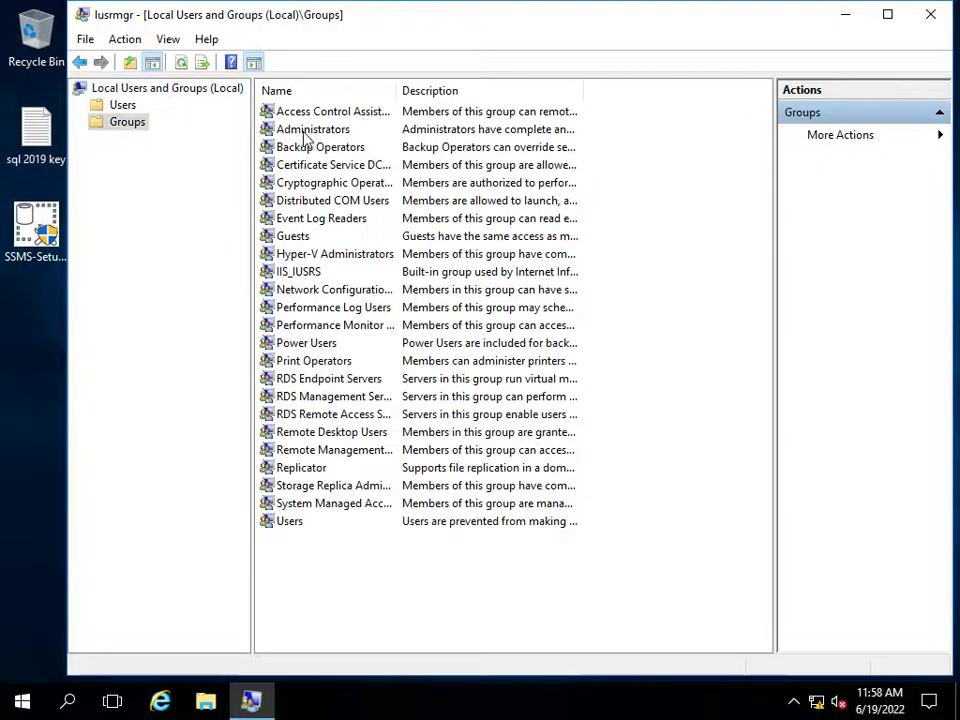
{"action": "double_click", "coordinate": [305, 130]}
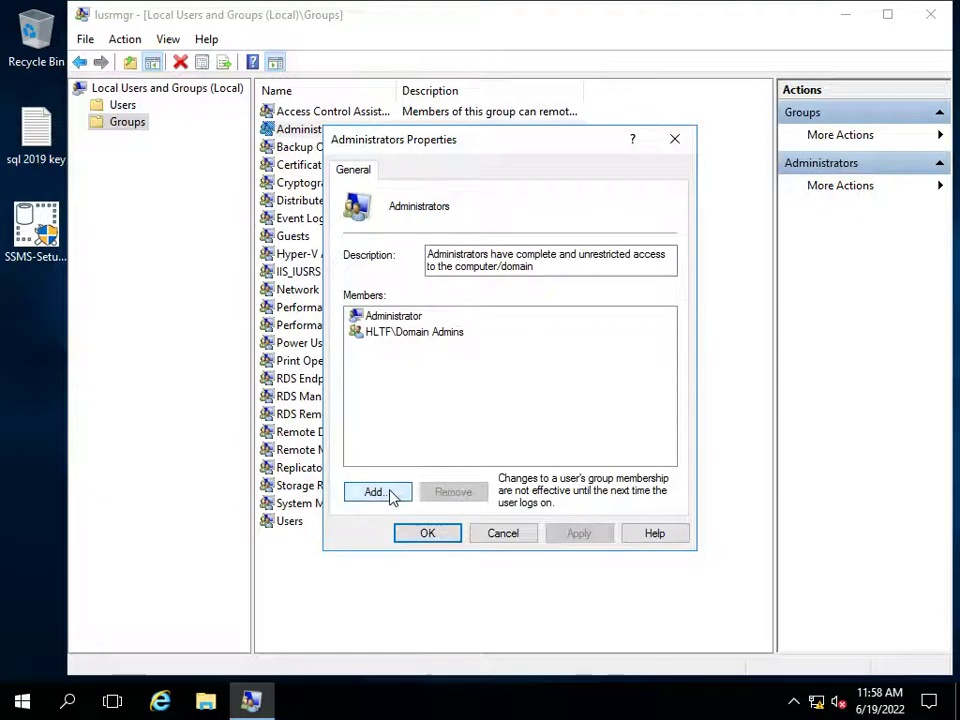
{"action": "left_click", "coordinate": [375, 492]}
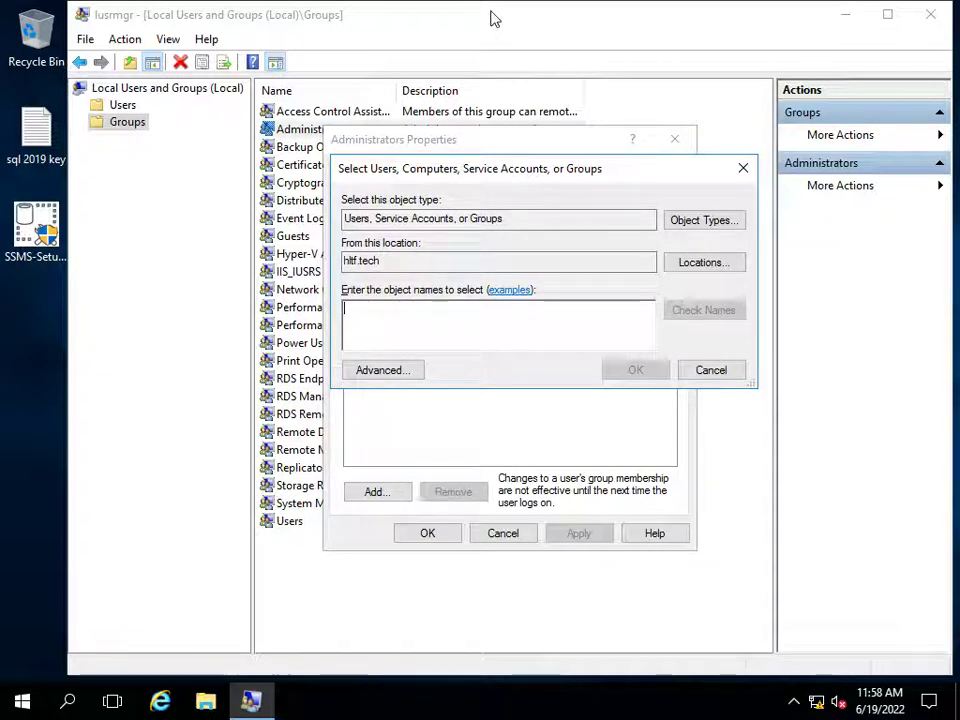
- Switch to the 10.20.30.10 session, close Command Prompt and minimize DNS Manager
{"action": "left_click", "coordinate": [613, 14]}
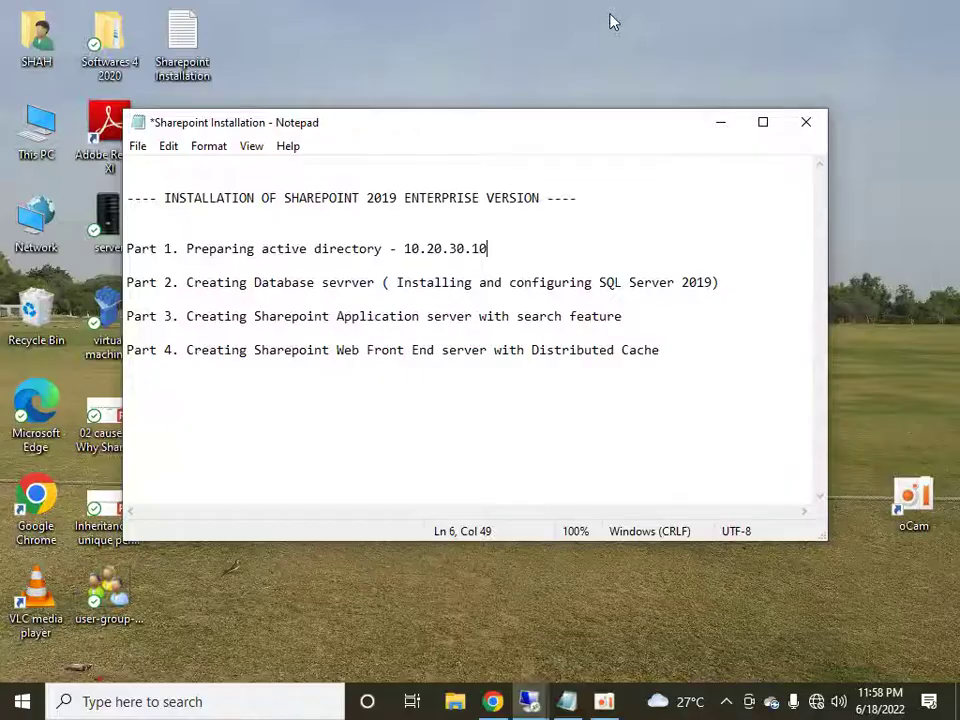
{"action": "mouse_move", "coordinate": [529, 701]}
{"action": "left_click", "coordinate": [463, 626]}
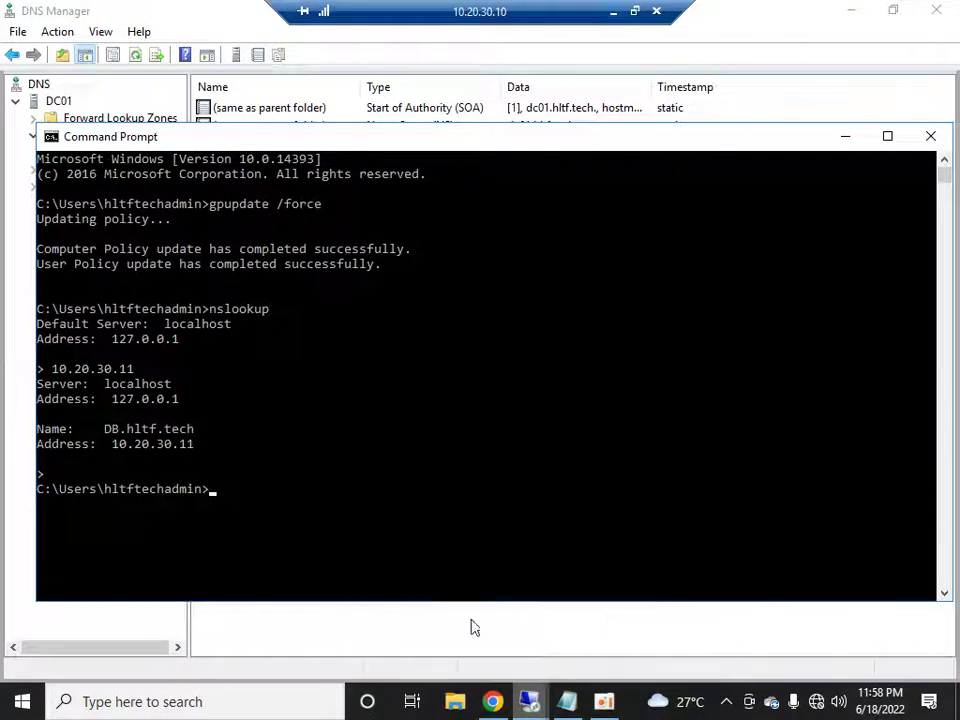
{"action": "left_click", "coordinate": [929, 137]}
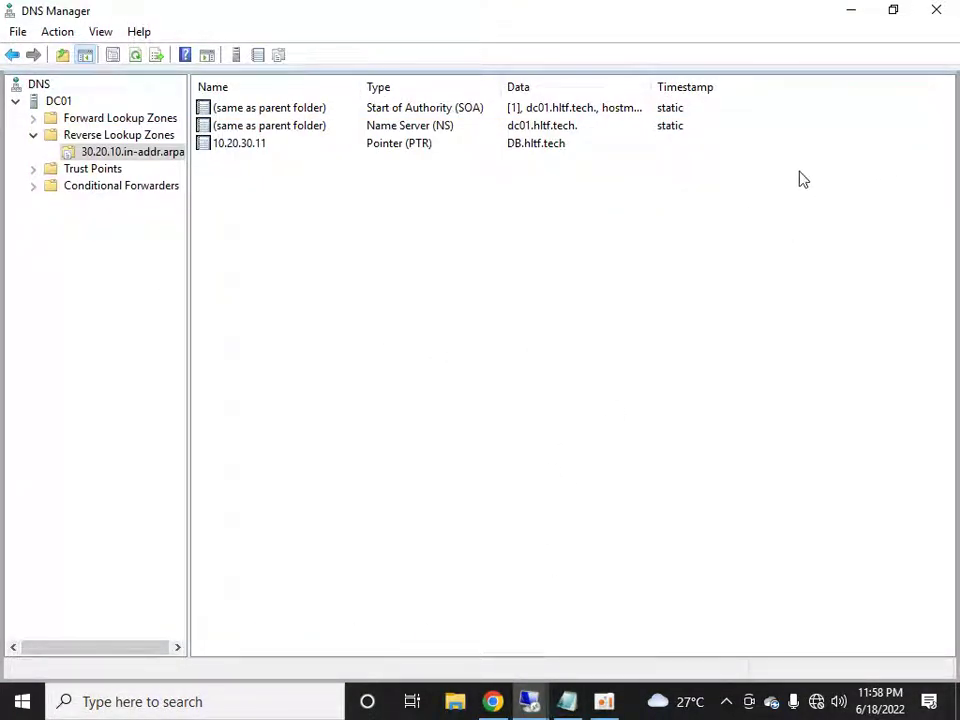
{"action": "left_click", "coordinate": [851, 12]}
{"action": "right_click", "coordinate": [474, 332]}
{"action": "left_click", "coordinate": [381, 422]}
- Bring Active Directory Users and Computers back up from the server's Start menu
{"action": "left_click", "coordinate": [20, 703]}
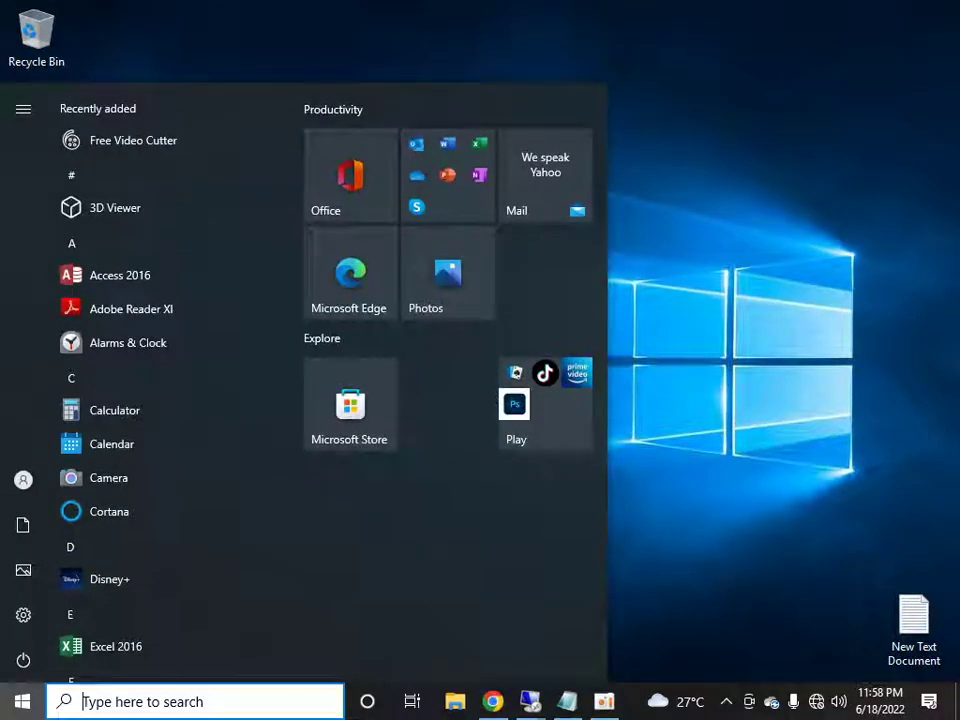
{"action": "key", "text": "Escape"}
{"action": "left_click", "coordinate": [14, 706]}
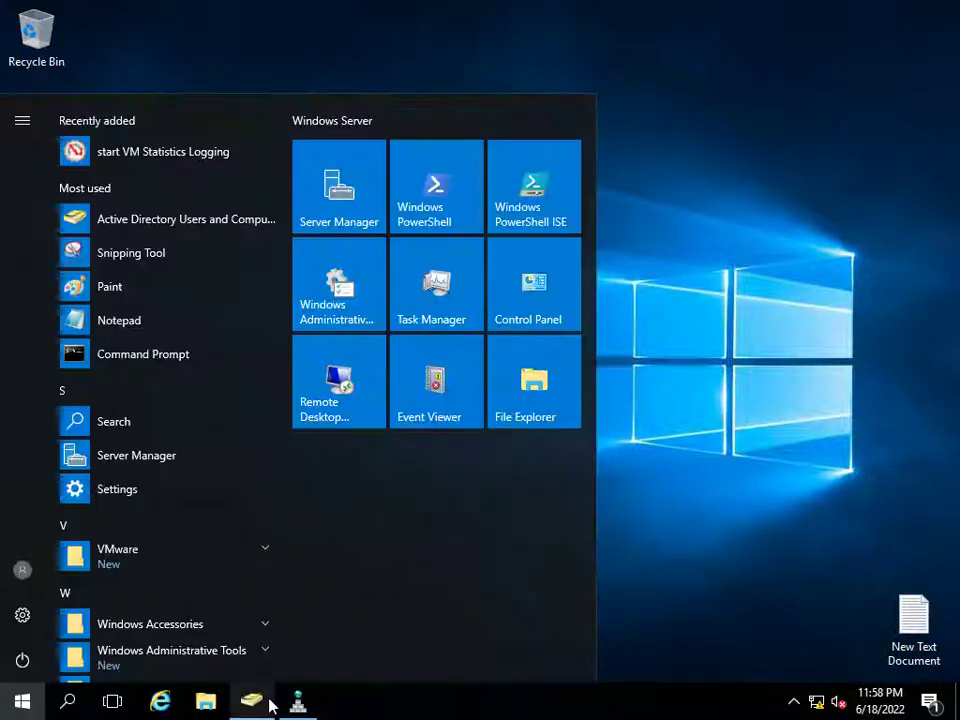
{"action": "left_click", "coordinate": [266, 702]}
- Confirm the sp19 admin, farm and sql accounts exist, then return to the DB server 10.20.30.11 session
{"action": "left_click", "coordinate": [228, 536]}
{"action": "left_click", "coordinate": [243, 554]}
{"action": "left_click", "coordinate": [242, 571]}
{"action": "mouse_move", "coordinate": [467, 8]}
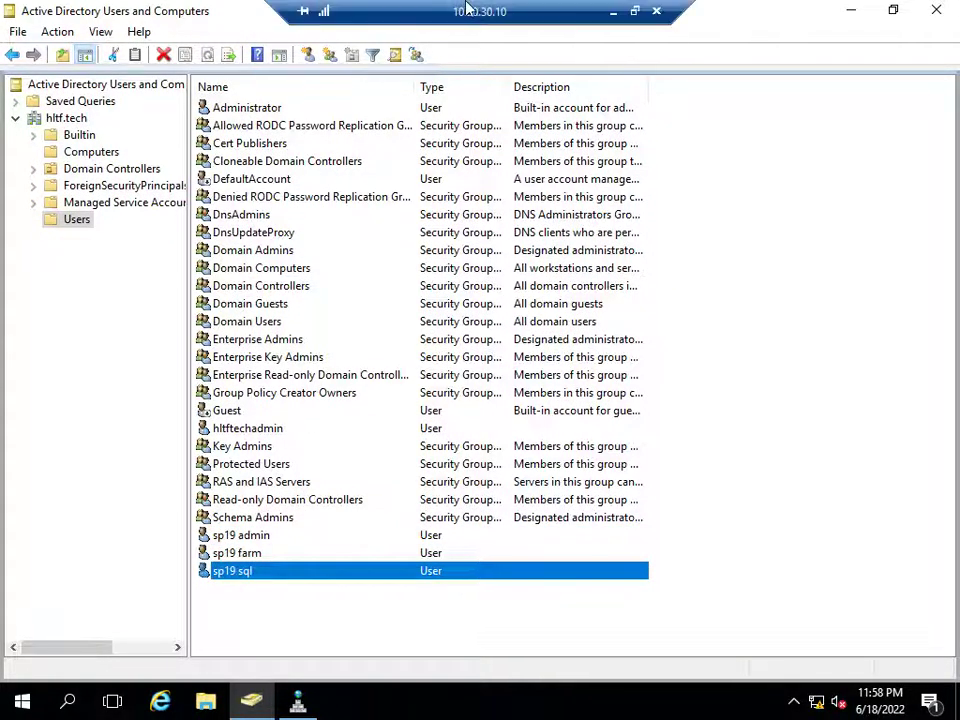
{"action": "left_click", "coordinate": [613, 11]}
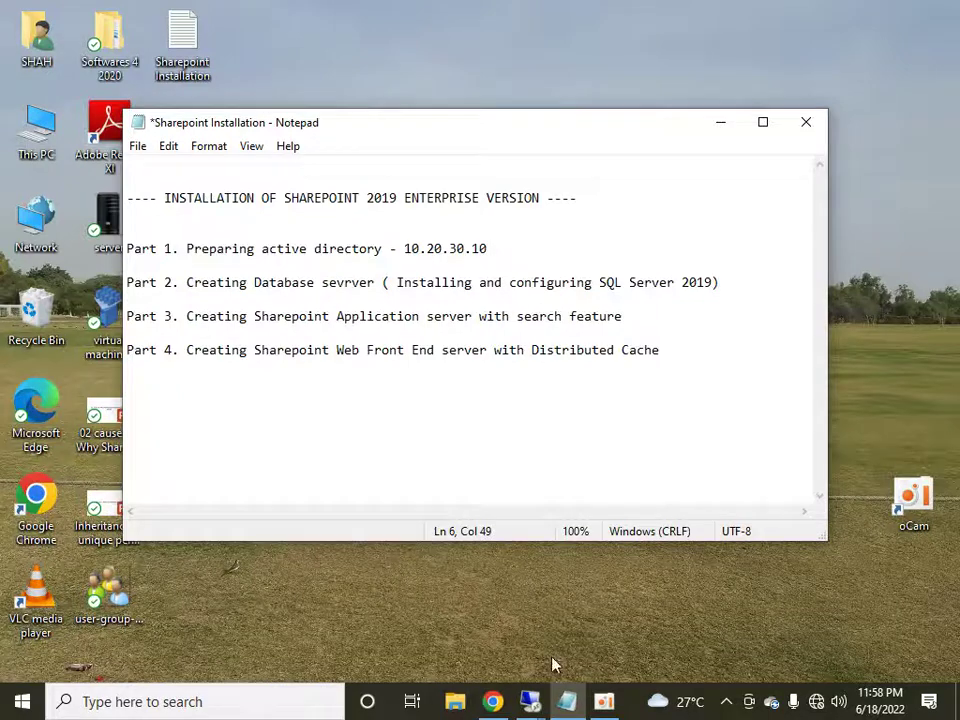
{"action": "mouse_move", "coordinate": [529, 702]}
{"action": "left_click", "coordinate": [620, 601]}
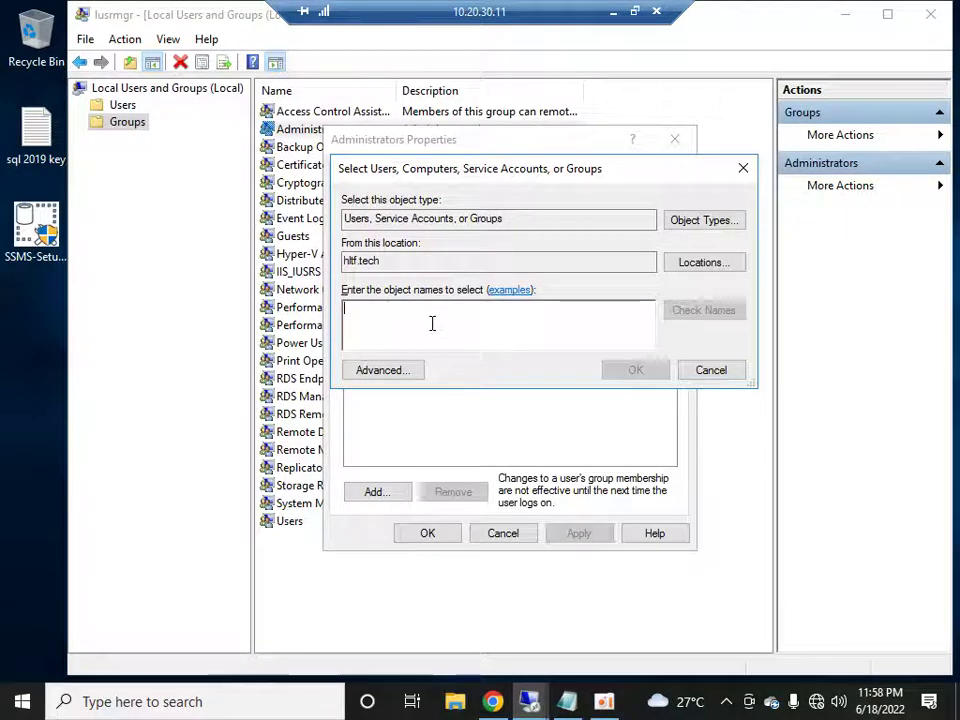
- Resolve 'sp19' against the directory and add sp19admin to the Administrators group
{"action": "type", "text": "sp9"}
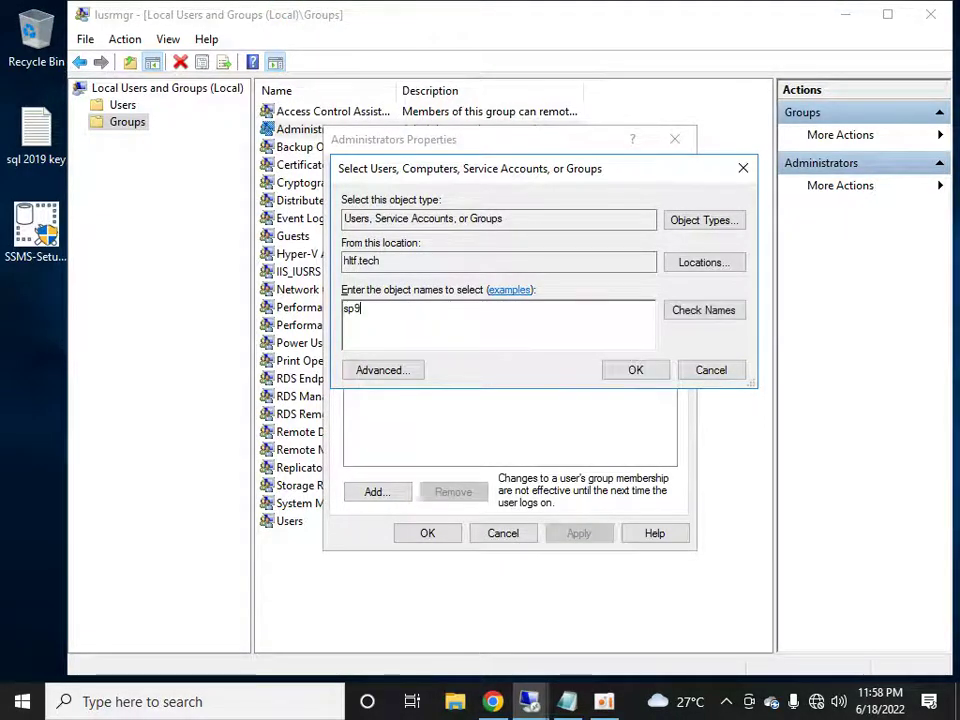
{"action": "key", "text": "Return"}
{"action": "left_click", "coordinate": [738, 467]}
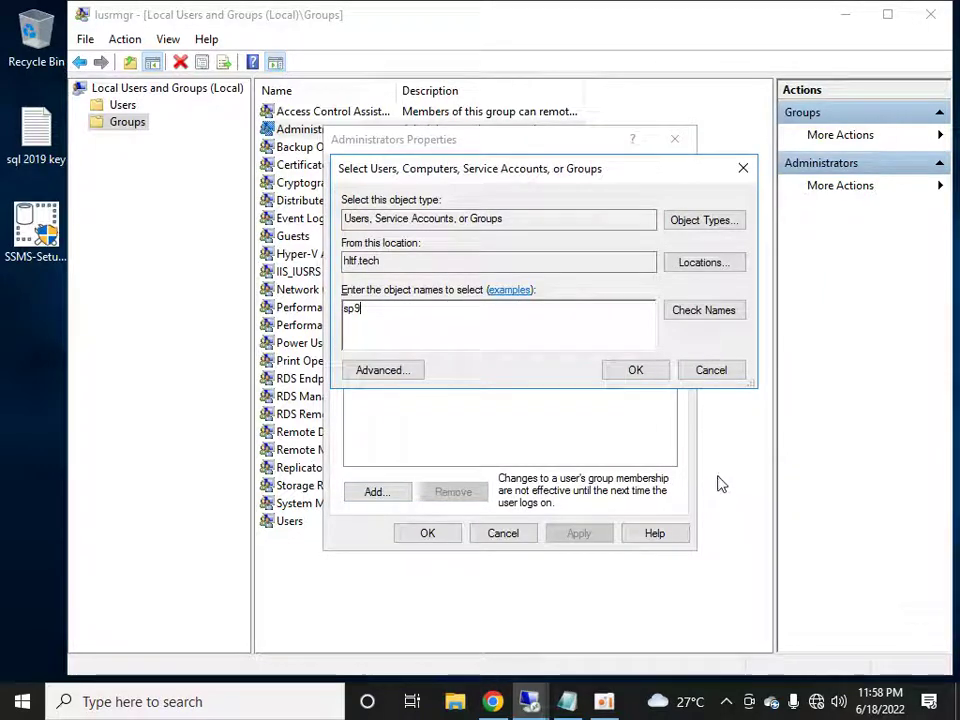
{"action": "key", "text": "BackSpace"}
{"action": "type", "text": "19"}
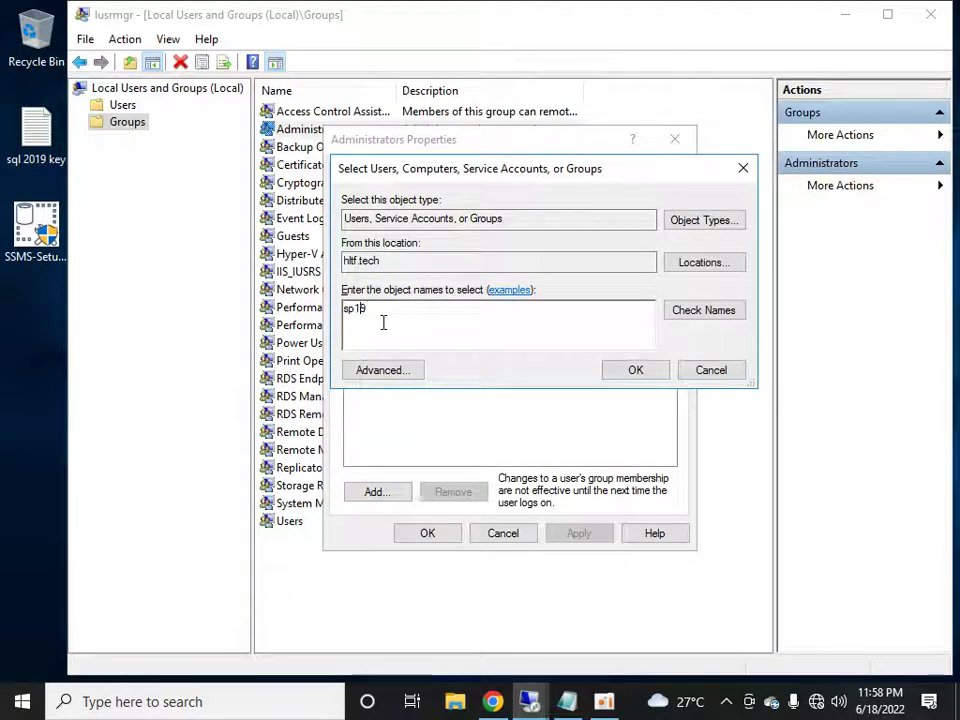
{"action": "key", "text": "Return"}
{"action": "left_click", "coordinate": [432, 318]}
{"action": "left_click", "coordinate": [437, 350]}
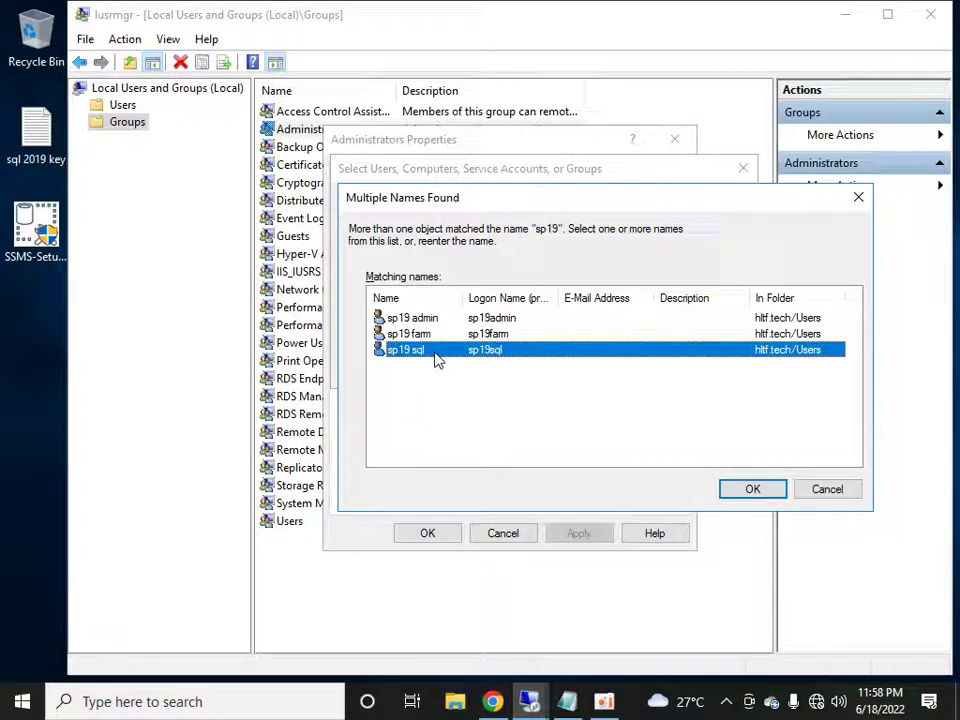
{"action": "left_click", "coordinate": [418, 318]}
{"action": "left_click", "coordinate": [752, 491]}
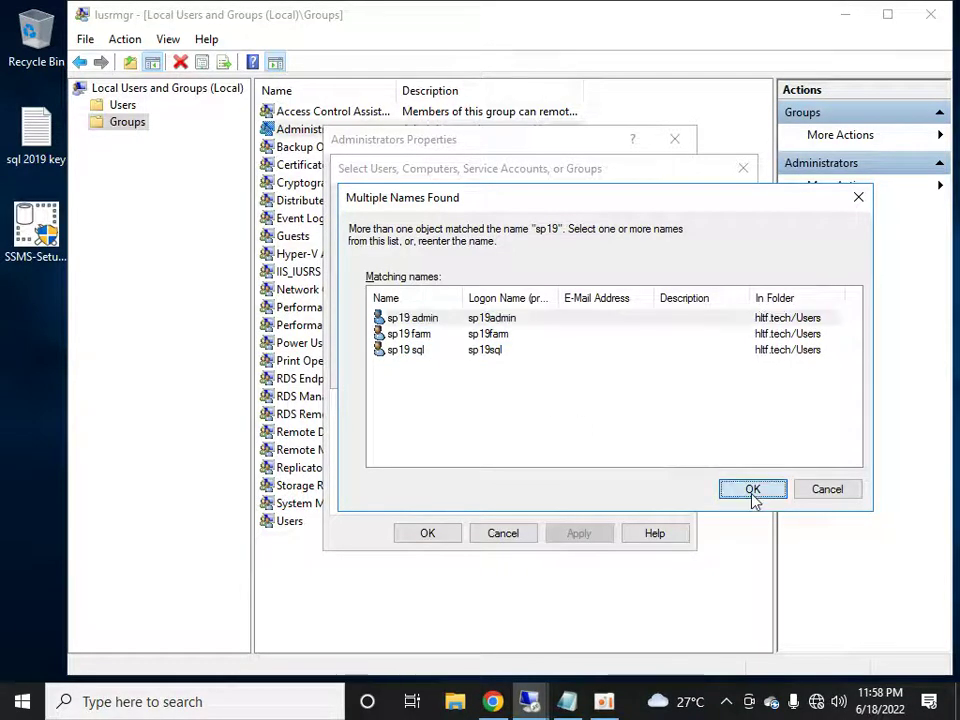
- Look up 'sp19' again and add sp19farm to the Administrators group
{"action": "left_click", "coordinate": [406, 494]}
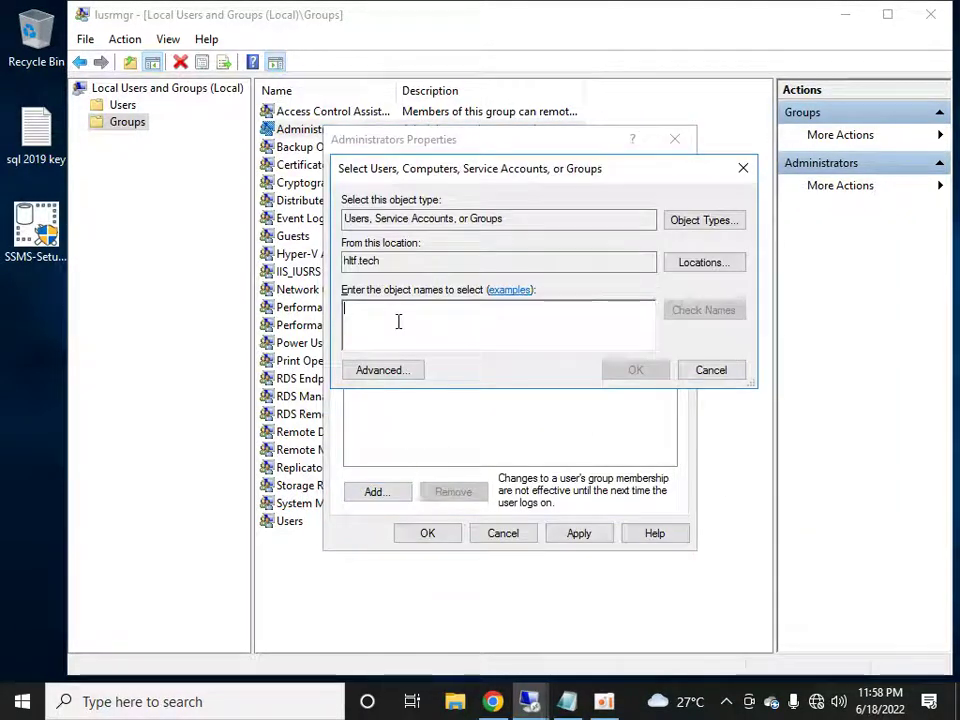
{"action": "type", "text": "sp19"}
{"action": "key", "text": "Return"}
{"action": "left_click", "coordinate": [405, 333]}
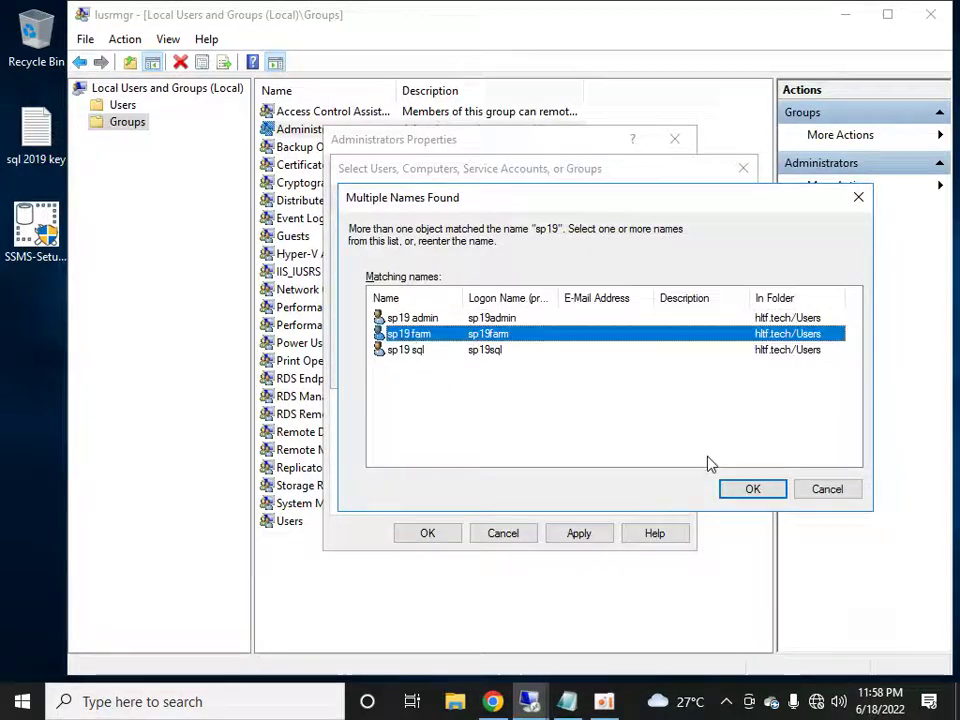
{"action": "left_click", "coordinate": [750, 489]}
- Look up 'sp19' once more and add the remaining sp19sql account
{"action": "left_click", "coordinate": [387, 496]}
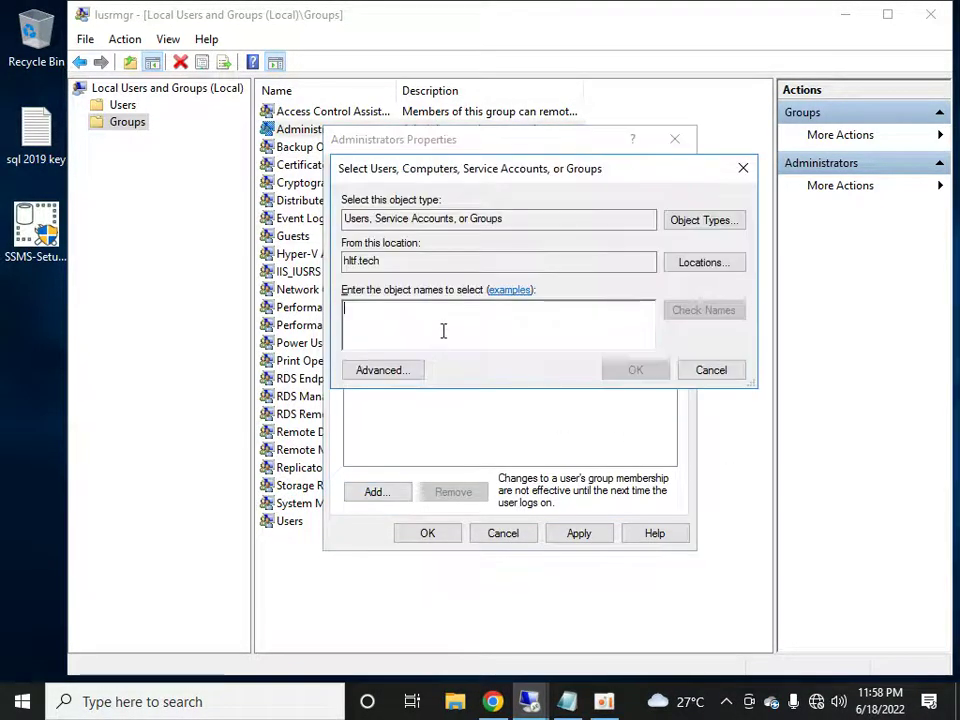
{"action": "type", "text": "sp19"}
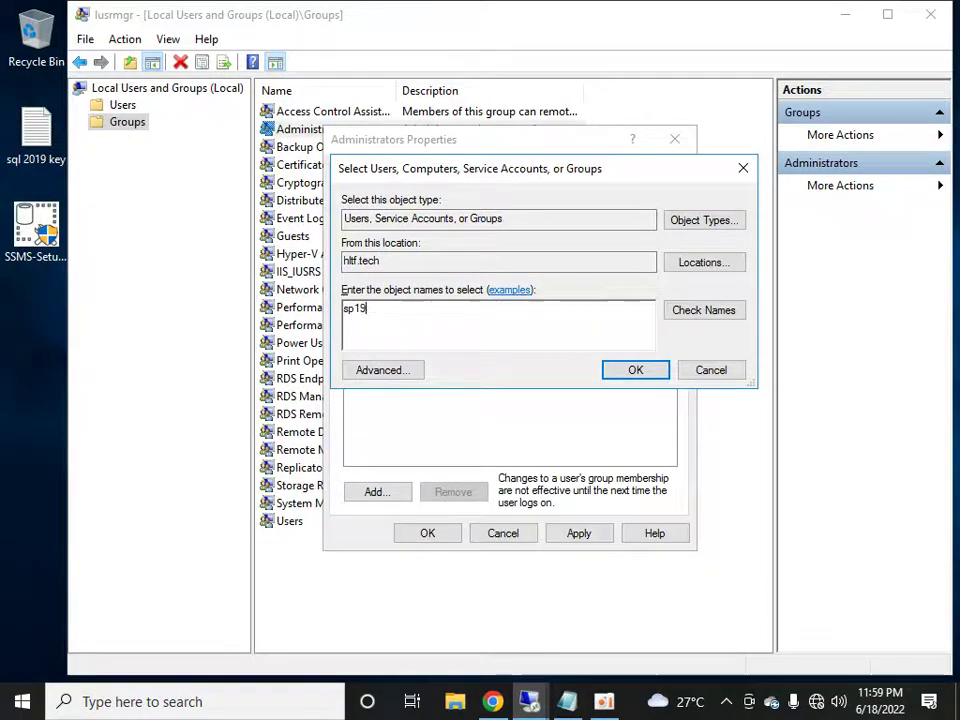
{"action": "key", "text": "Return"}
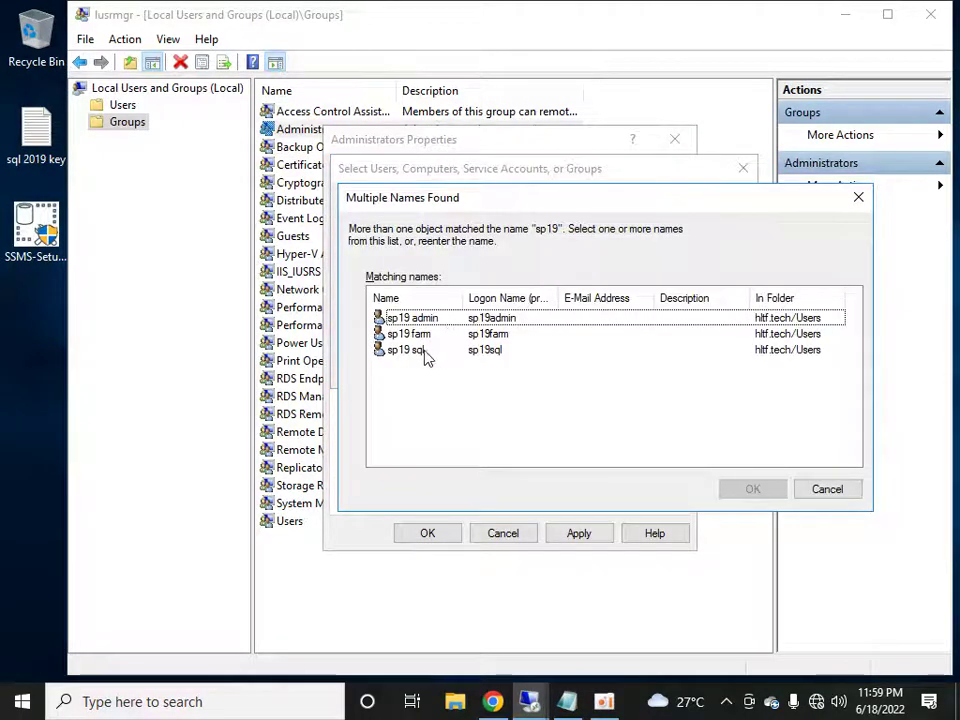
{"action": "left_click", "coordinate": [425, 355], "text": "shift"}
{"action": "left_click", "coordinate": [774, 489]}
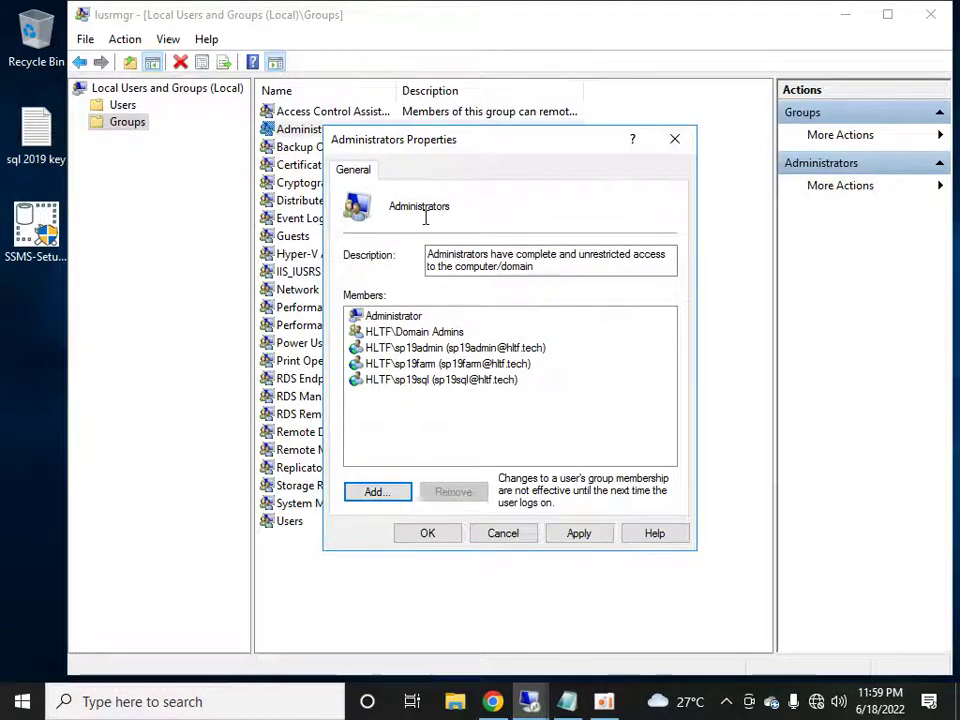
- Apply the membership change, close Administrators properties, and minimize Local Users and Groups
{"action": "mouse_move", "coordinate": [452, 11]}
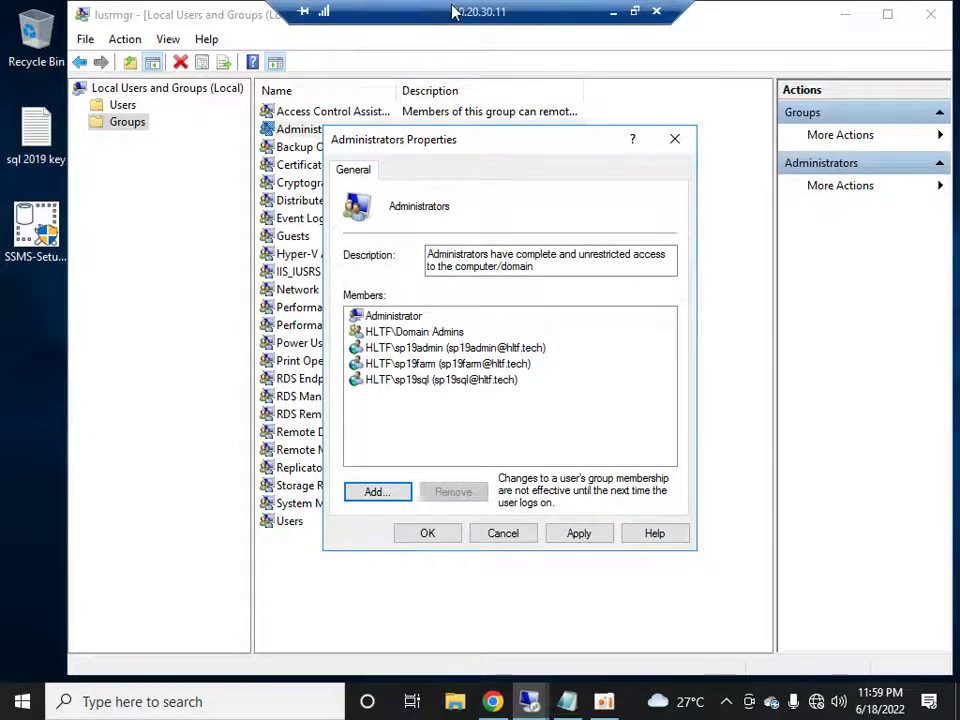
{"action": "left_click", "coordinate": [579, 535]}
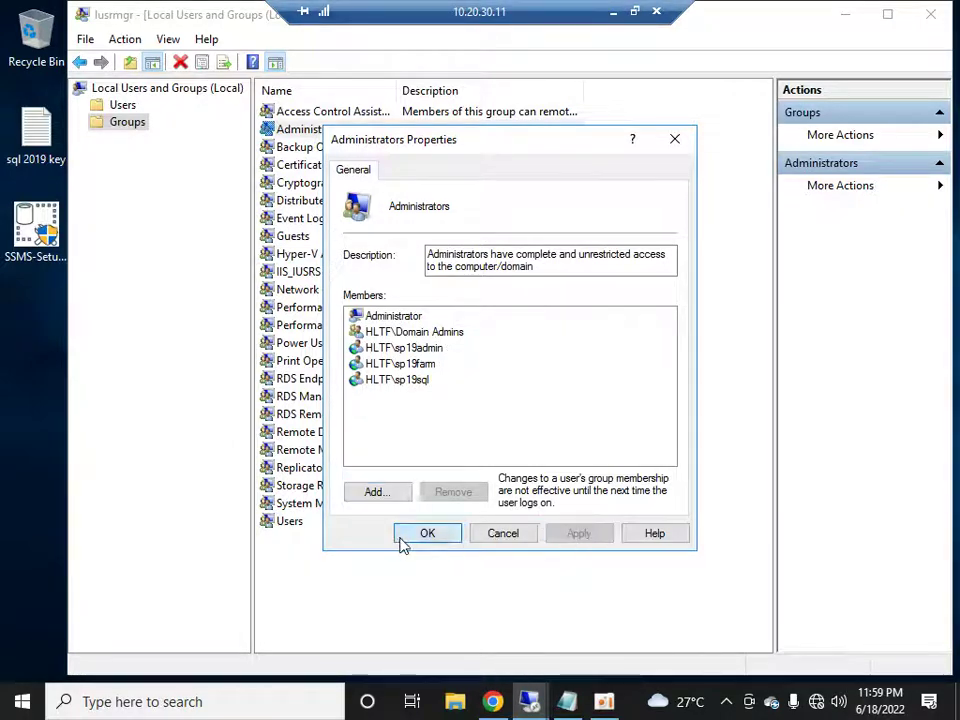
{"action": "left_click", "coordinate": [402, 537]}
{"action": "left_click", "coordinate": [844, 14]}
- Refresh the remote desktop and leave the RDP session for the local desktop
{"action": "right_click", "coordinate": [519, 241]}
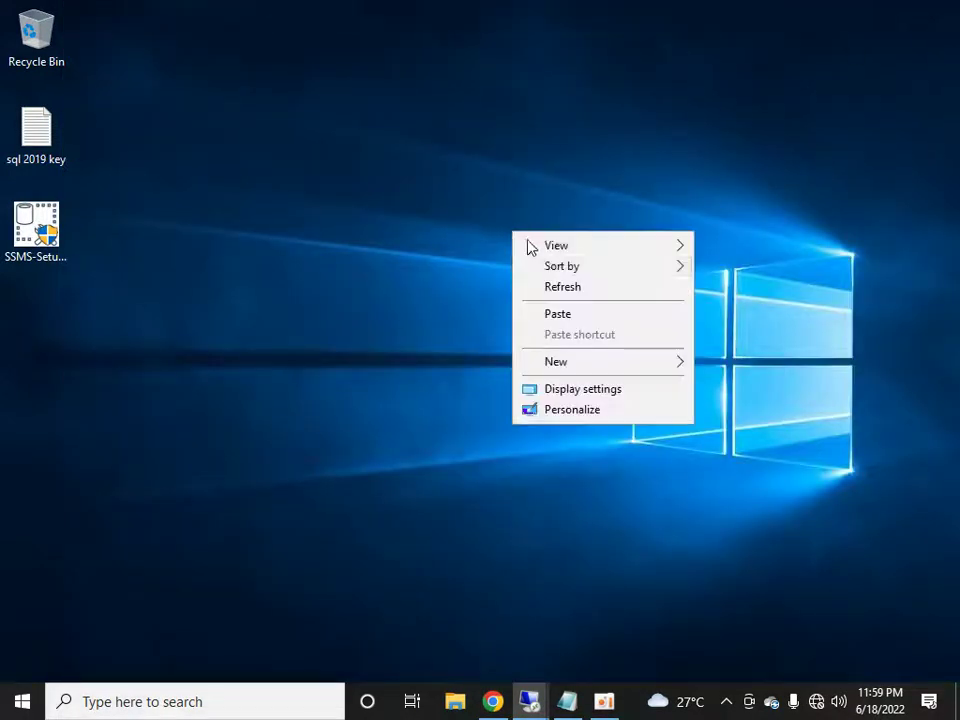
{"action": "left_click", "coordinate": [553, 285]}
{"action": "mouse_move", "coordinate": [497, 11]}
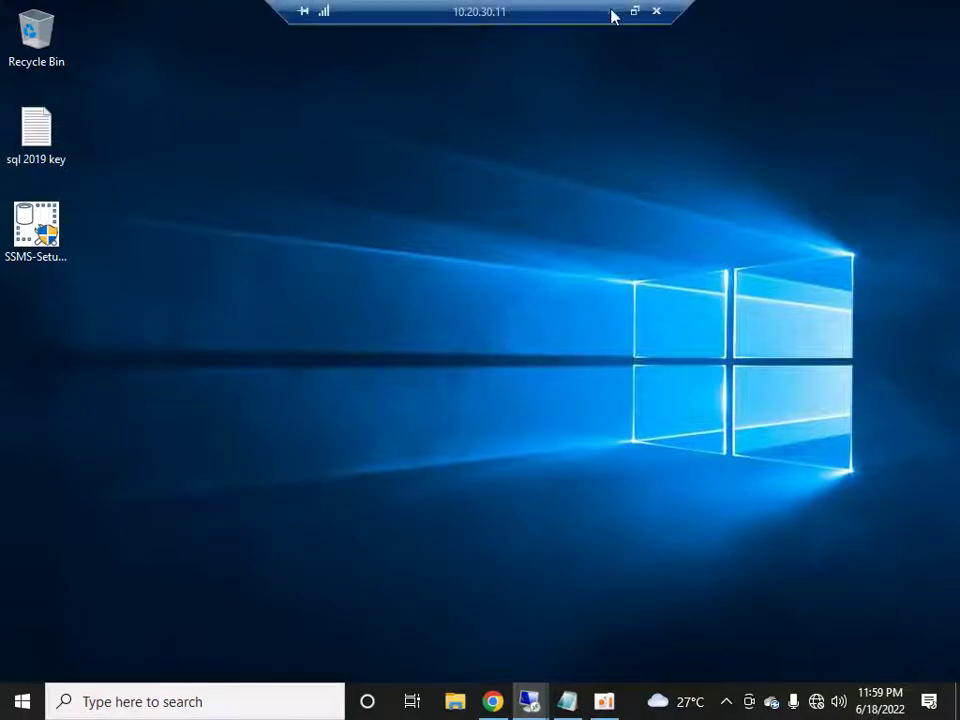
{"action": "left_click", "coordinate": [612, 12]}
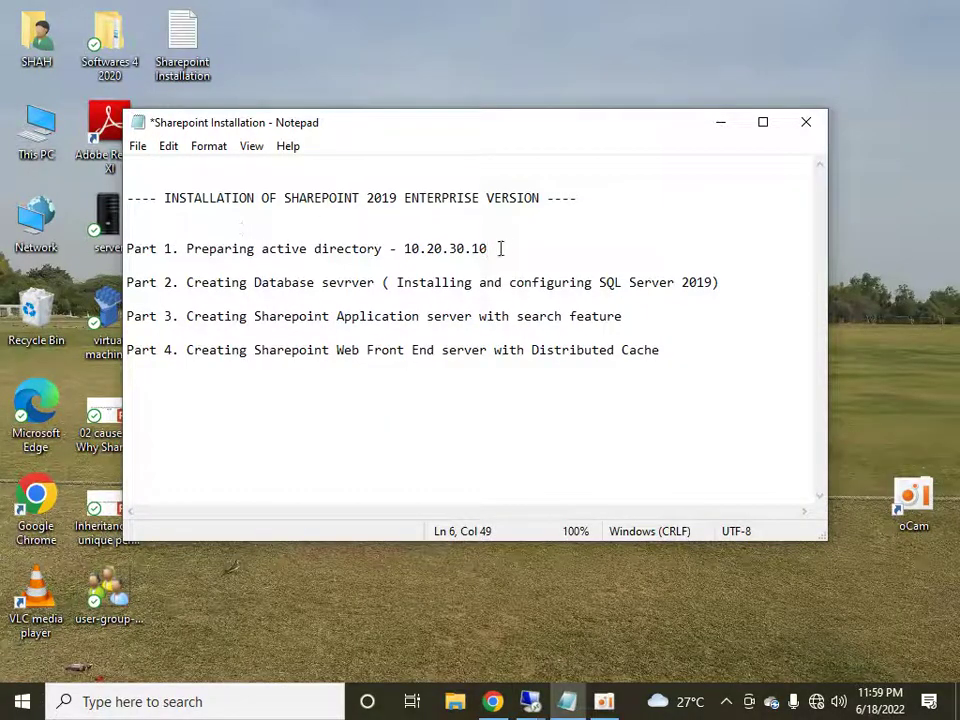
- Select the Part 1, Part 2 and title lines of the Sharepoint Installation outline
{"action": "key", "text": "shift+Home"}
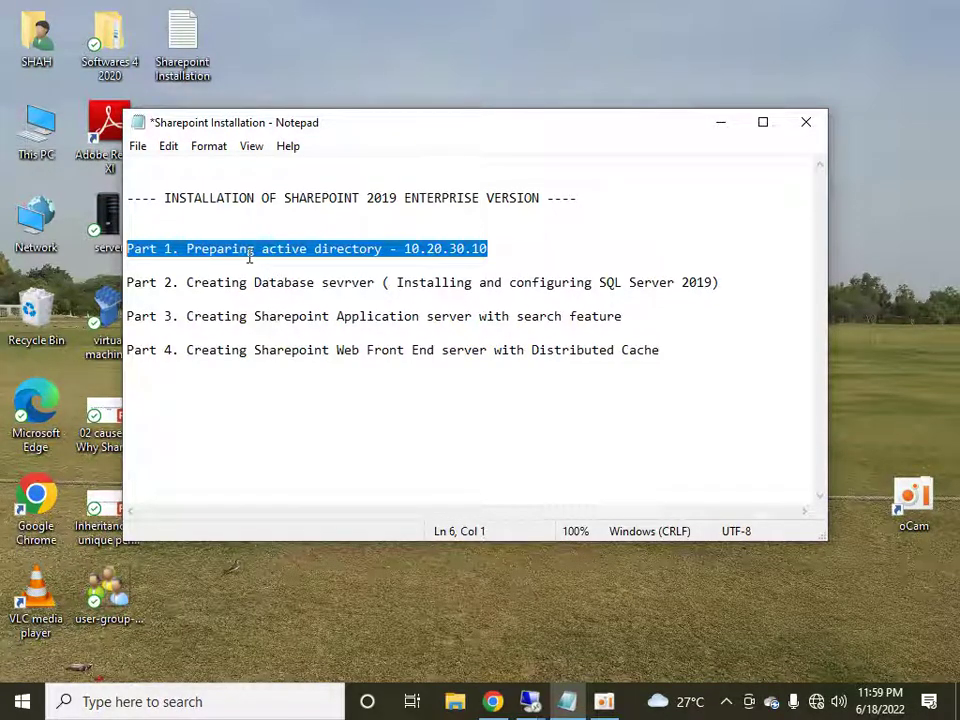
{"action": "left_click", "coordinate": [128, 283]}
{"action": "key", "text": "shift+End"}
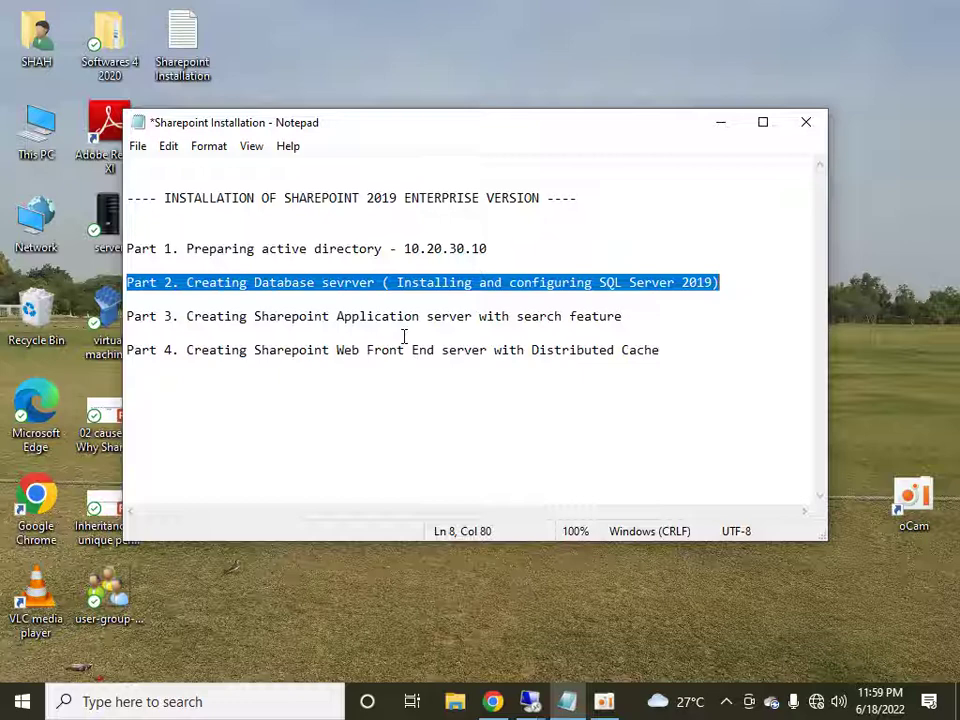
{"action": "left_click", "coordinate": [645, 190]}
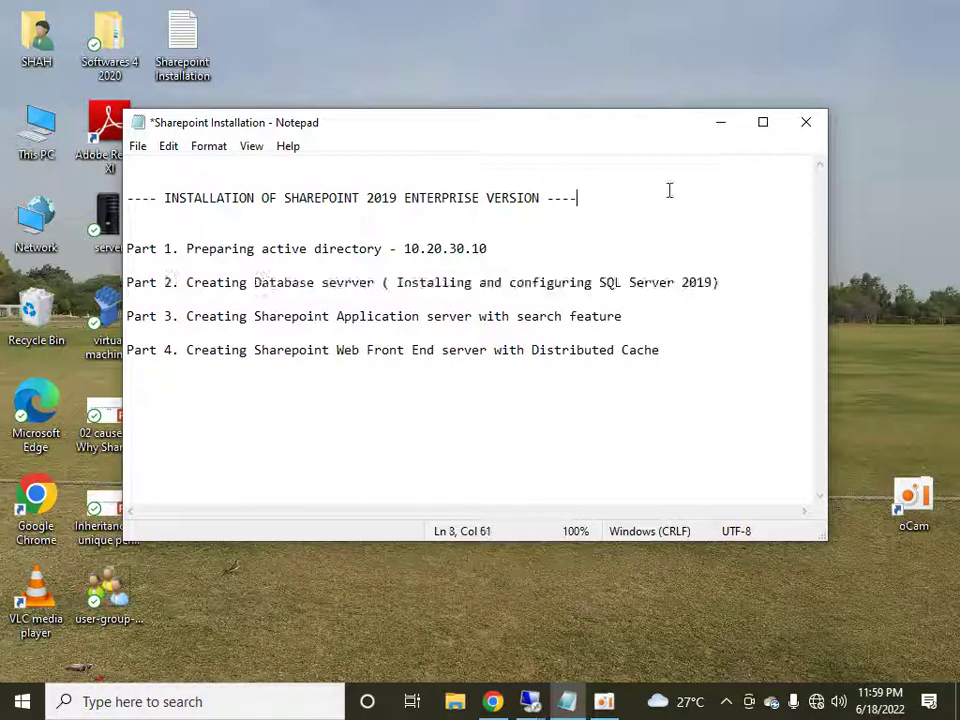
{"action": "key", "text": "shift+Home"}
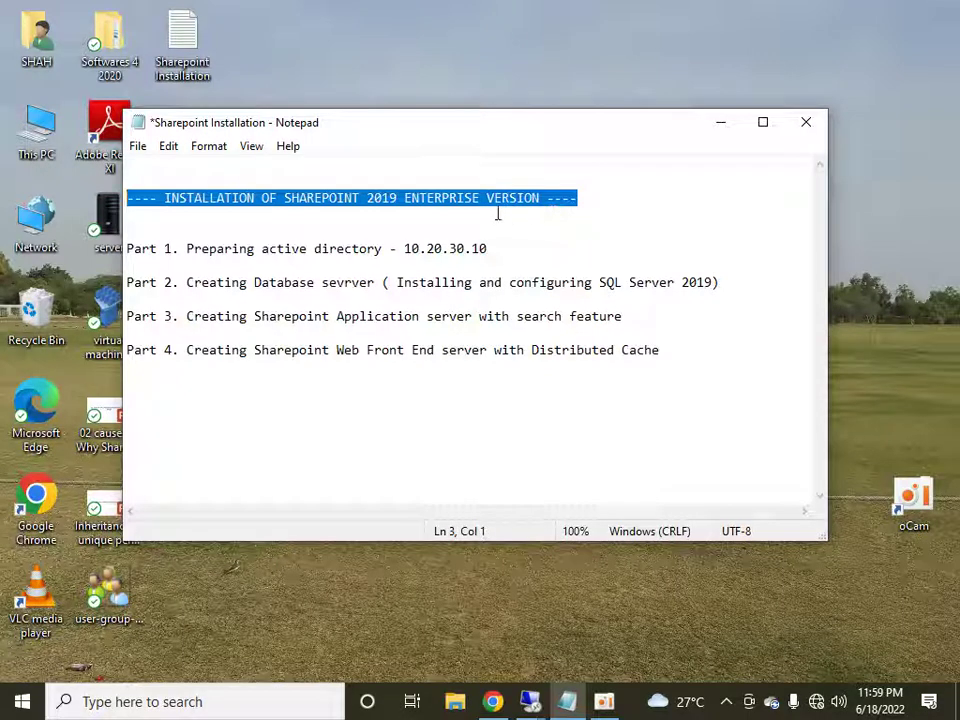